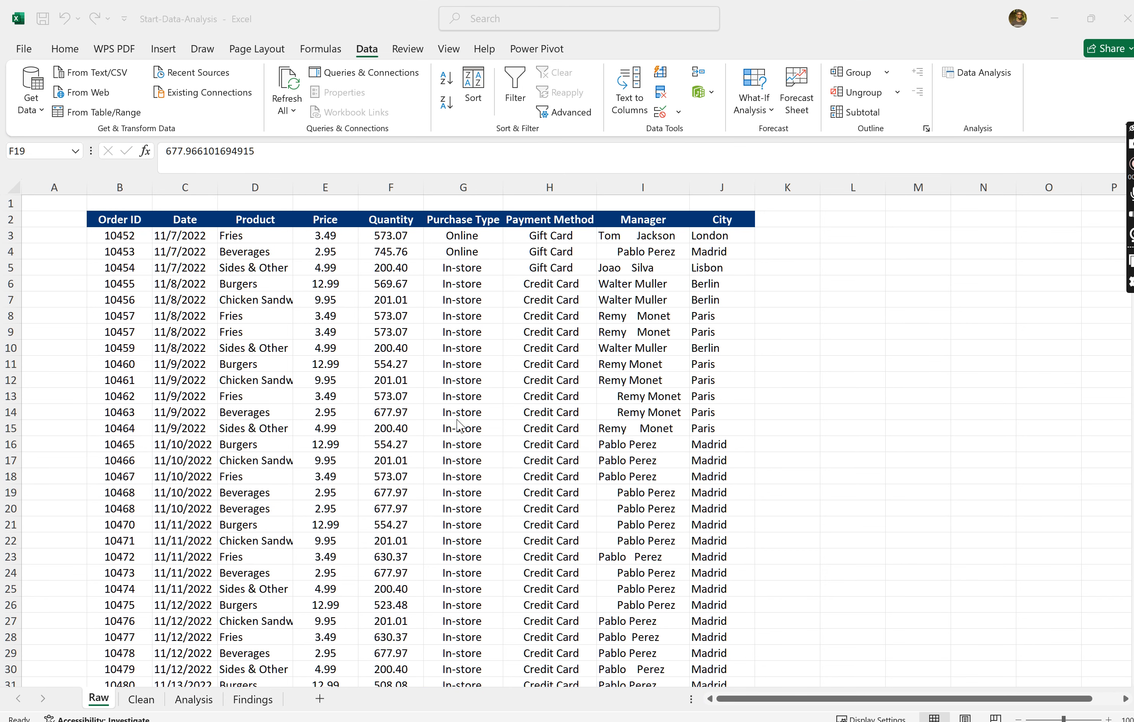
- Look through the workbook's Clean, Analysis and Findings sheets and examine the order records on the Raw sheet
click(151, 700)
click(148, 700)
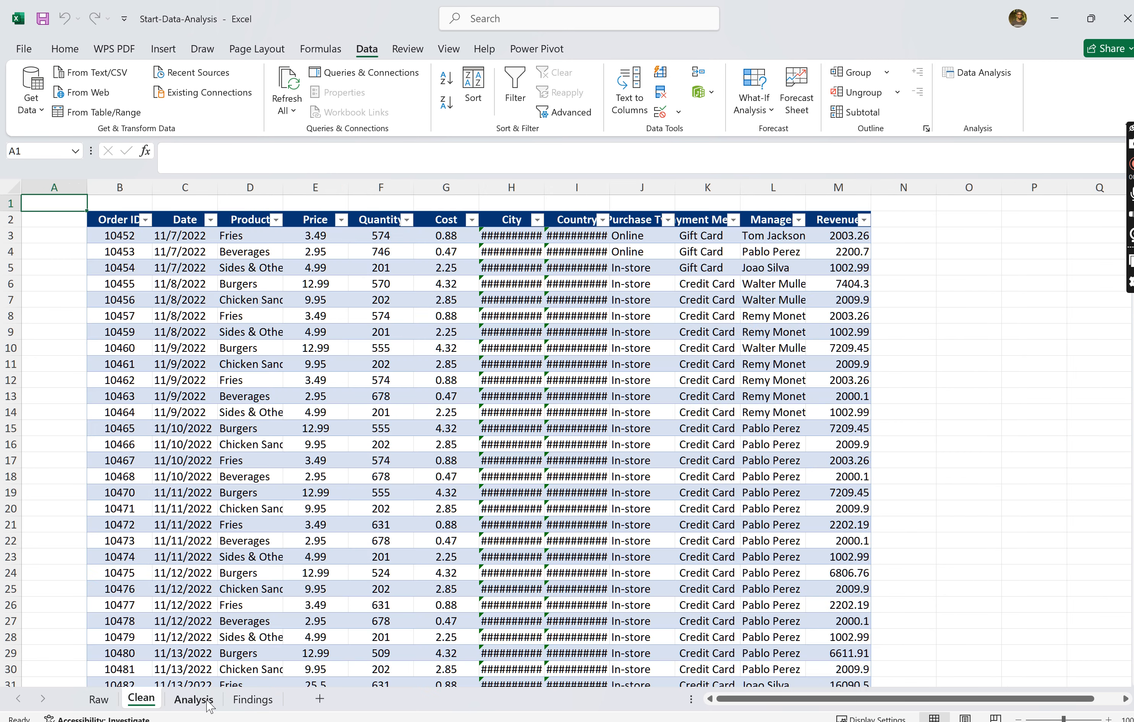
click(194, 699)
click(275, 700)
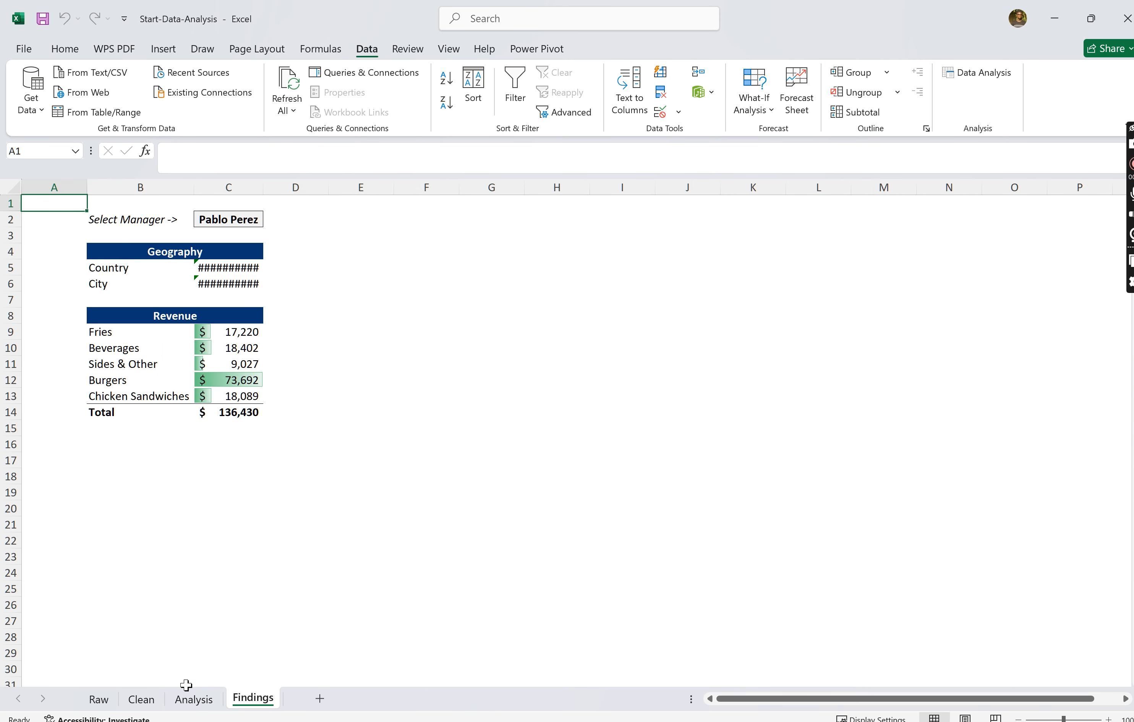
click(100, 700)
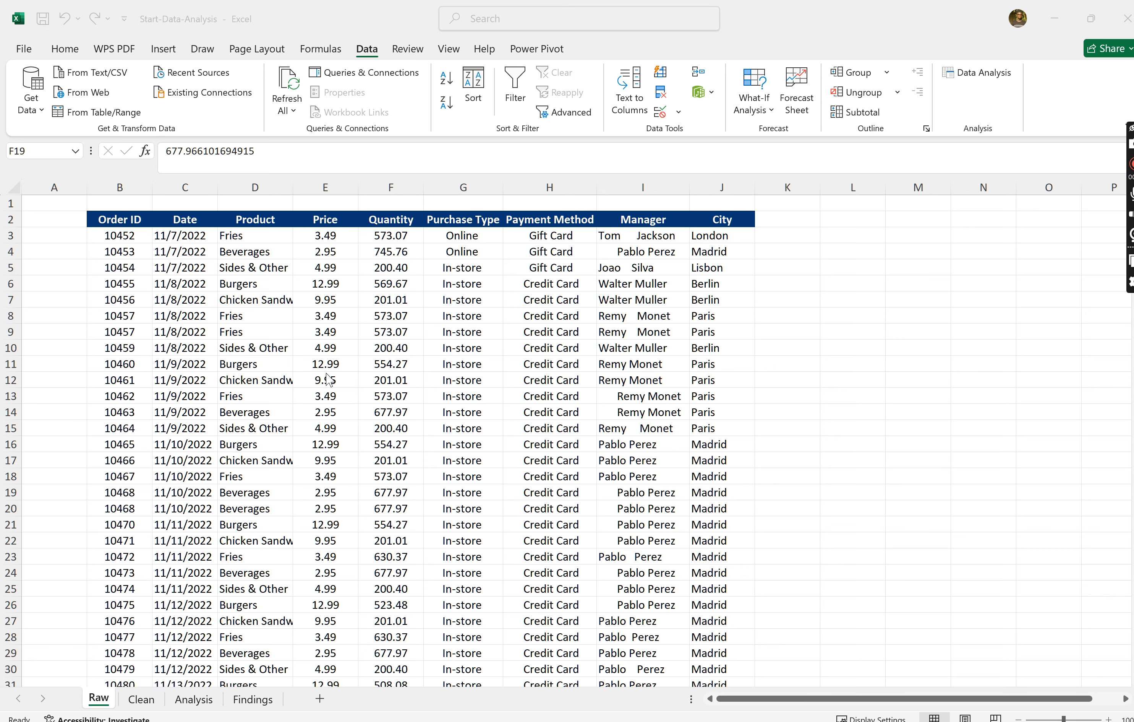
scroll(586, 450, down, 9)
scroll(586, 450, up, 9)
scroll(586, 450, down, 12)
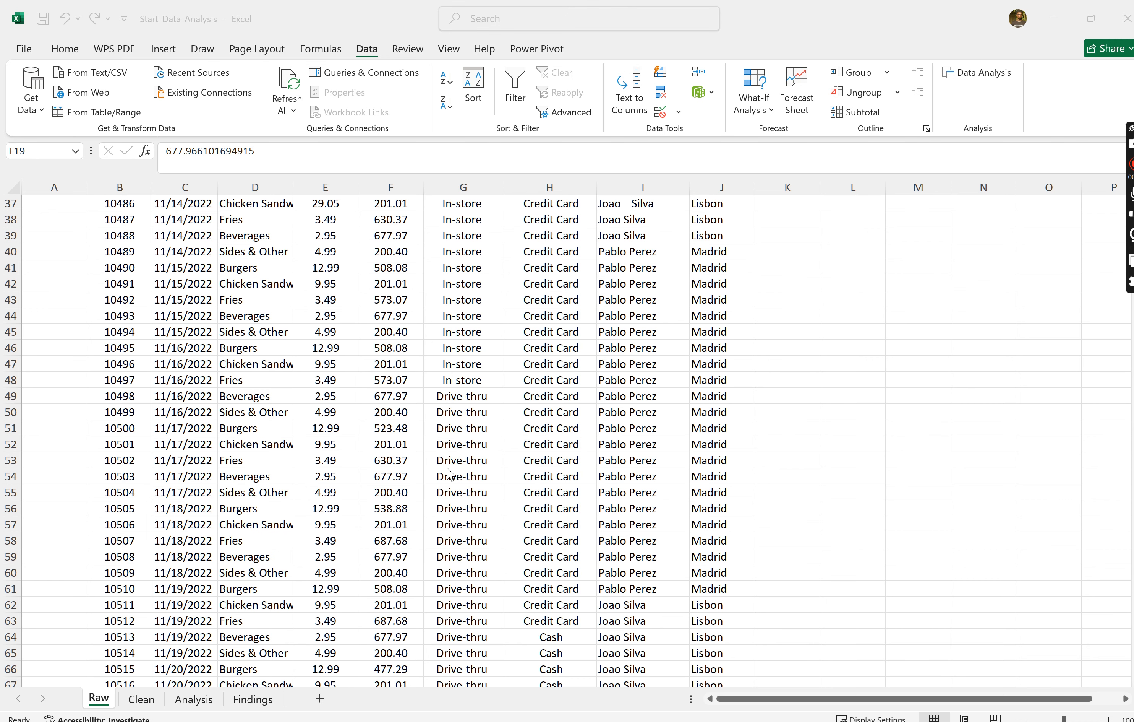
scroll(449, 474, up, 12)
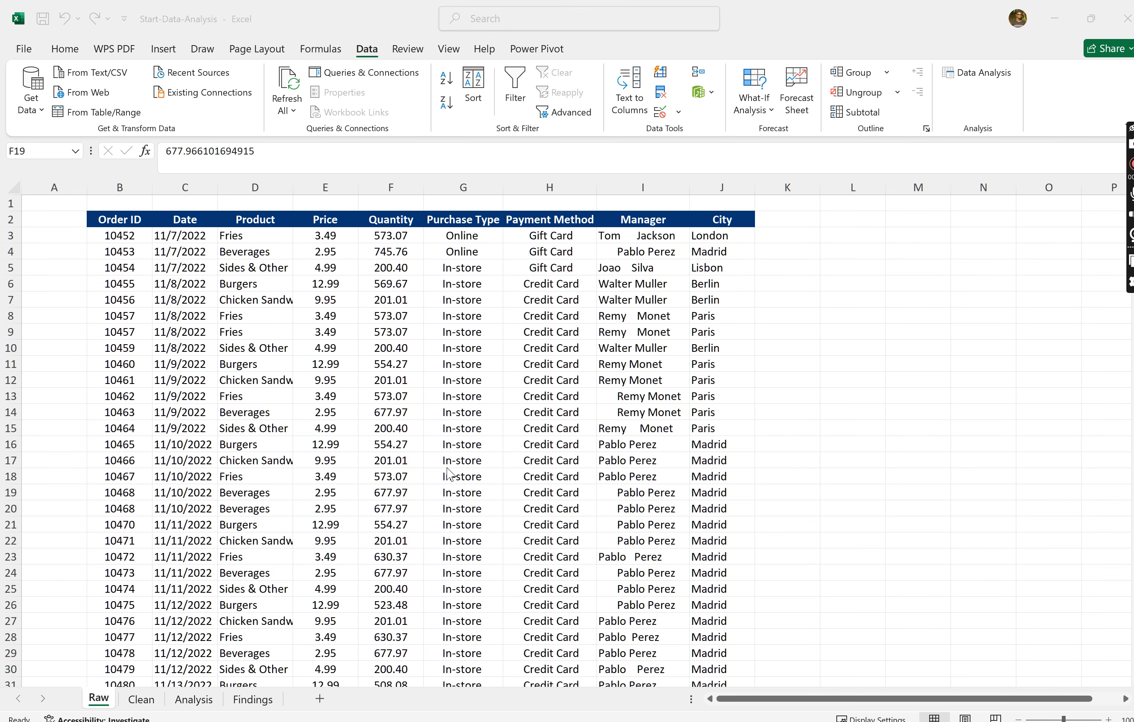
- Delete the empty column A before the order data on the Raw sheet
click(48, 188)
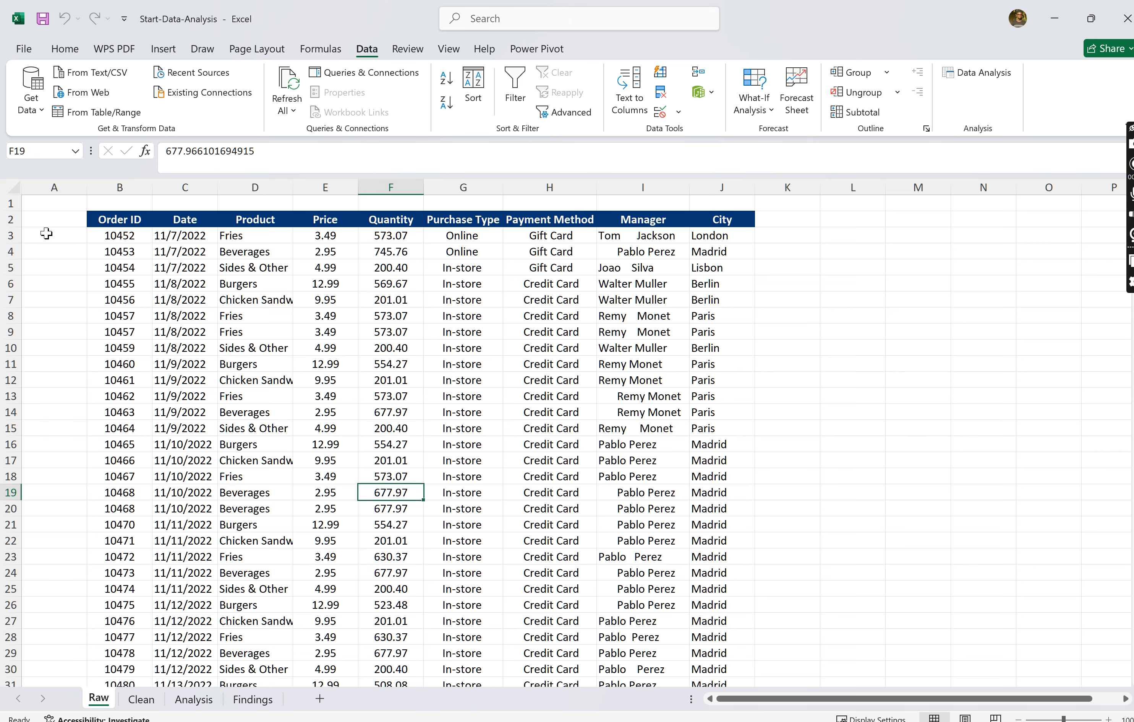
click(49, 185)
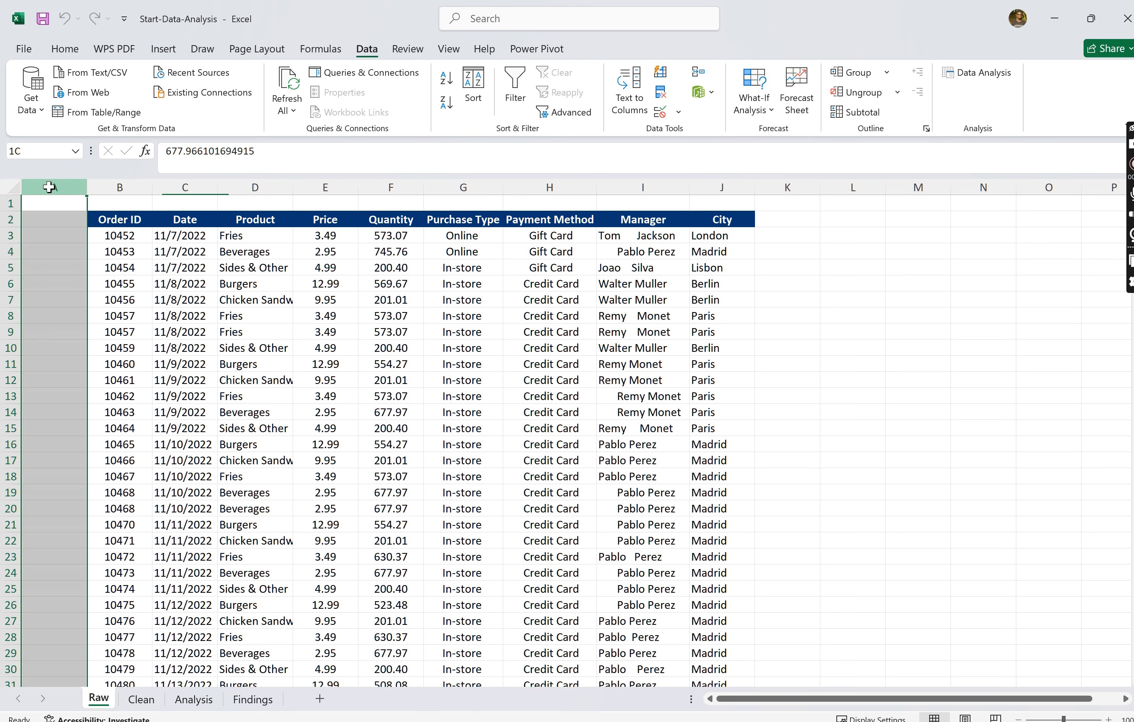
right_click(49, 184)
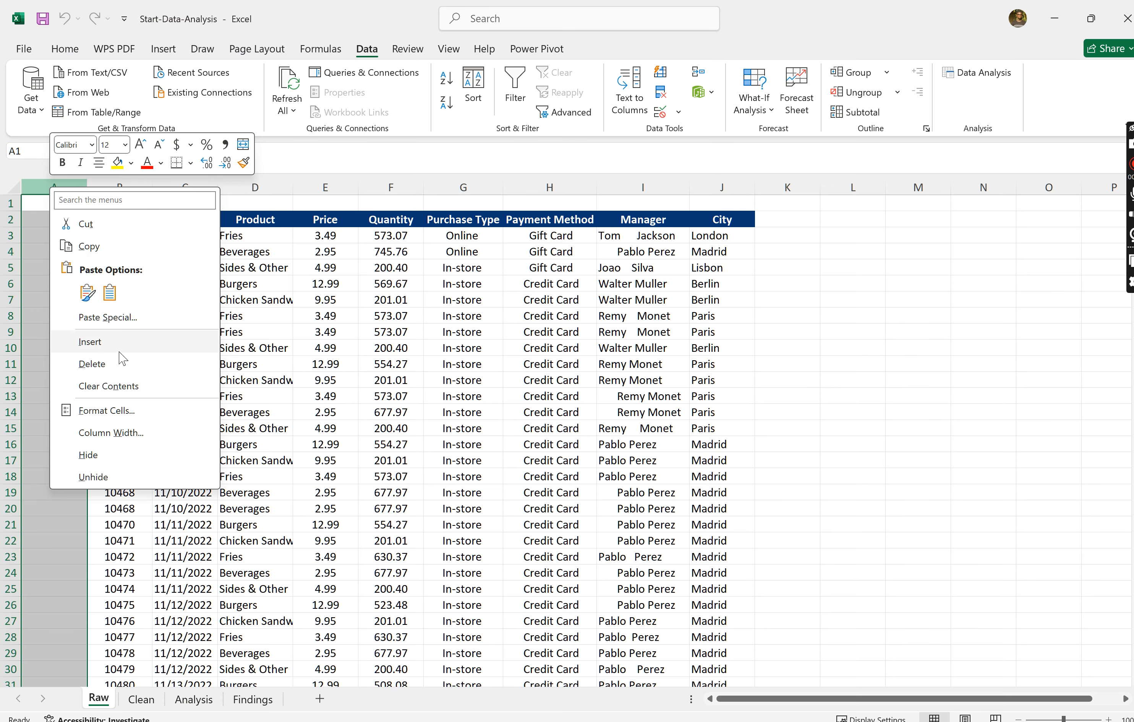
click(94, 362)
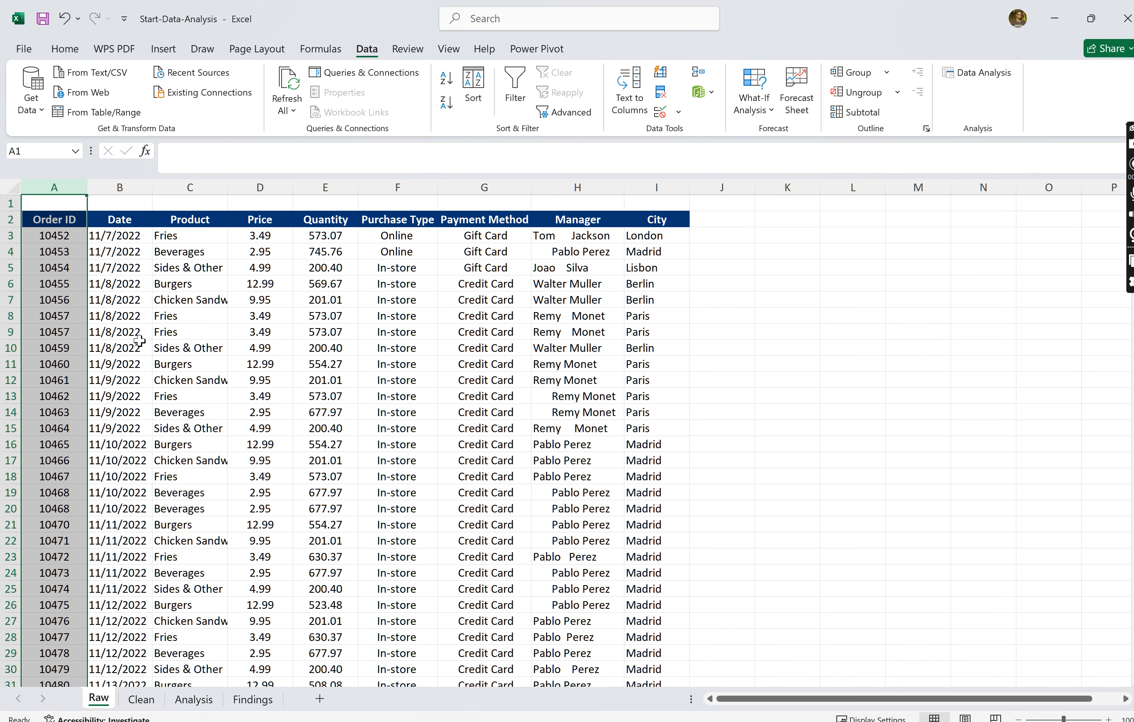
click(598, 335)
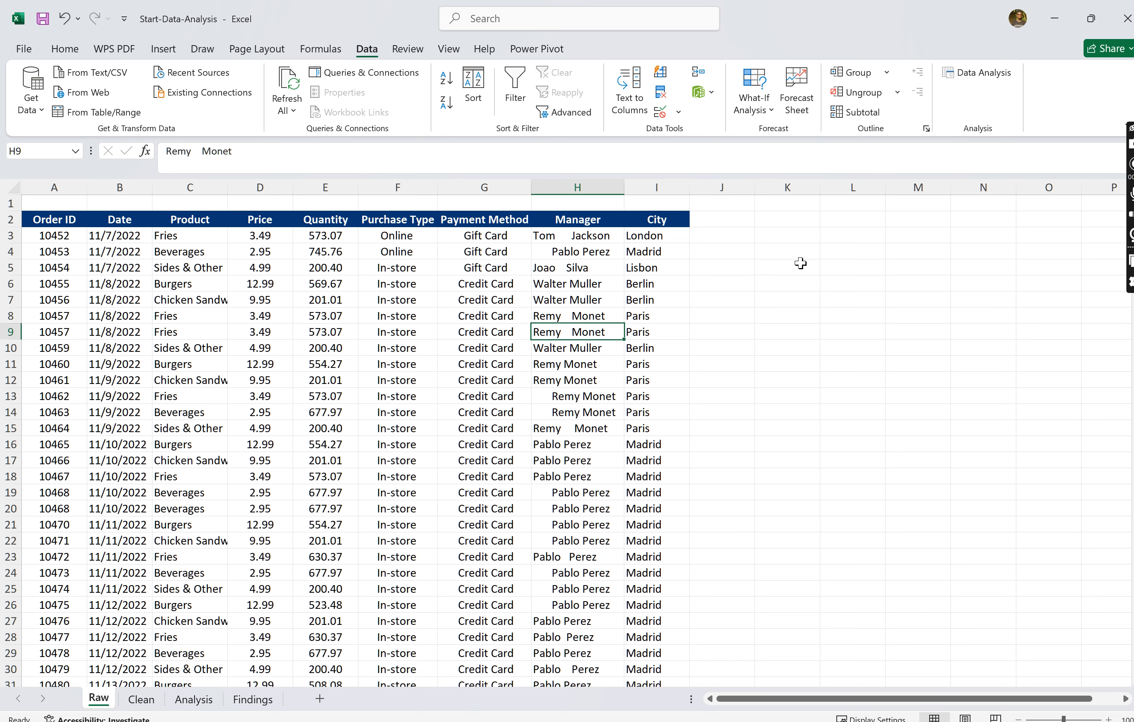
- Delete the empty row 1 above the header row on the Raw sheet
click(15, 203)
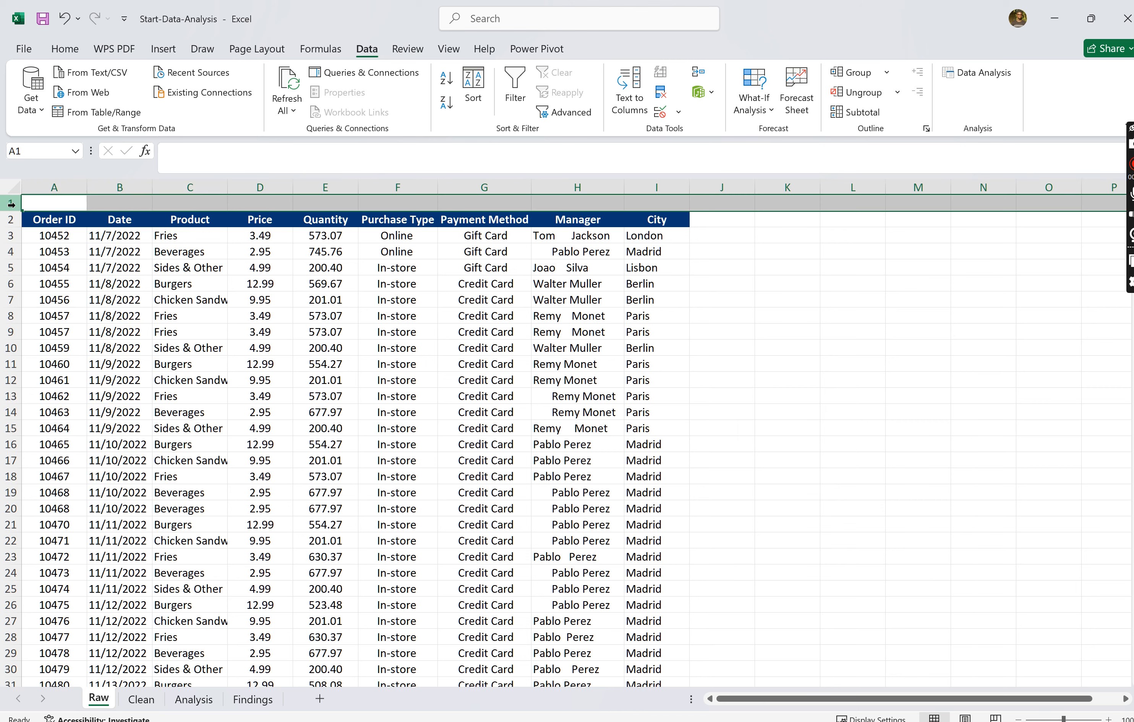
right_click(16, 204)
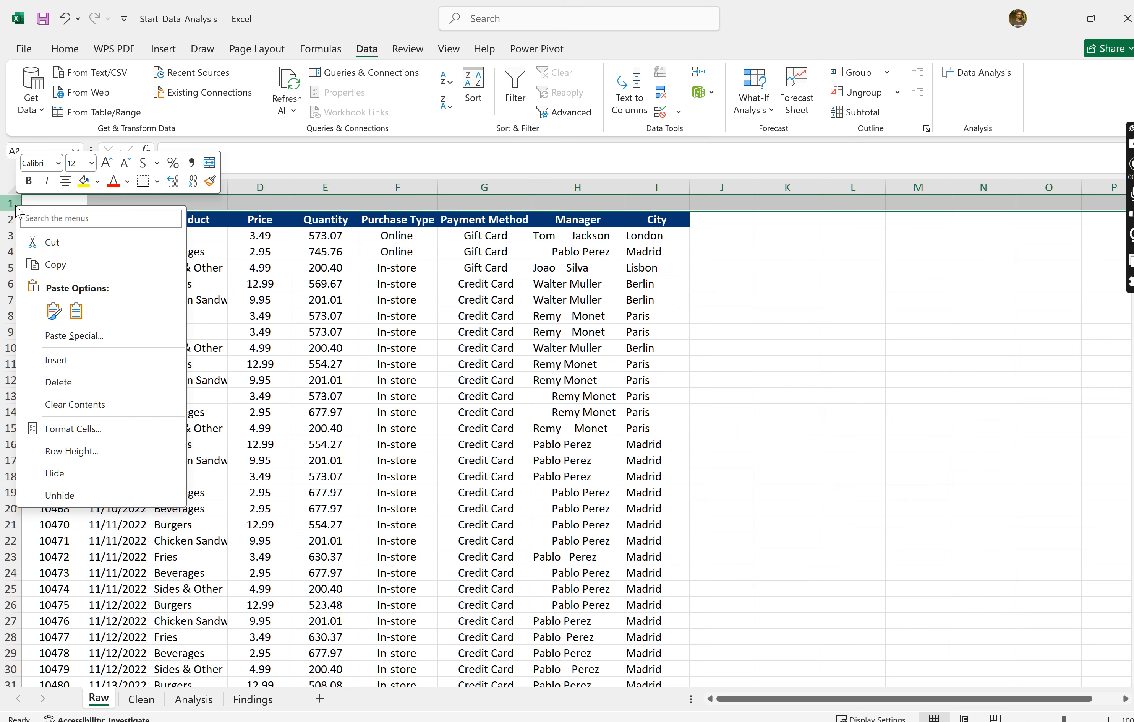
click(71, 387)
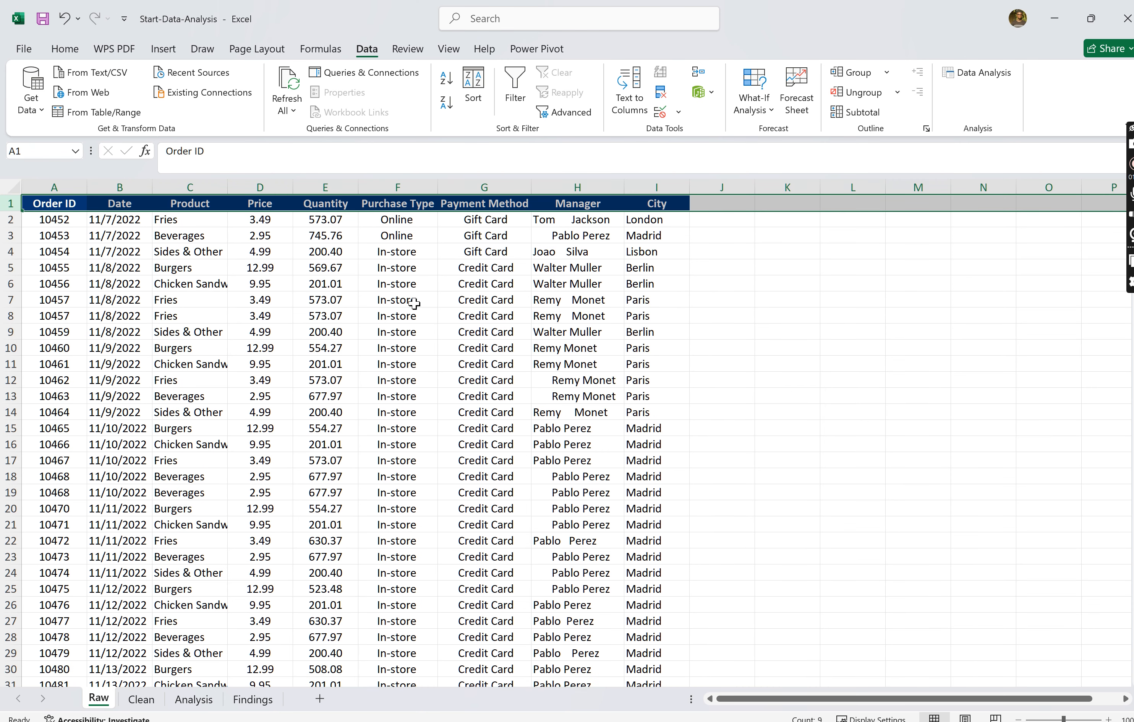
click(801, 395)
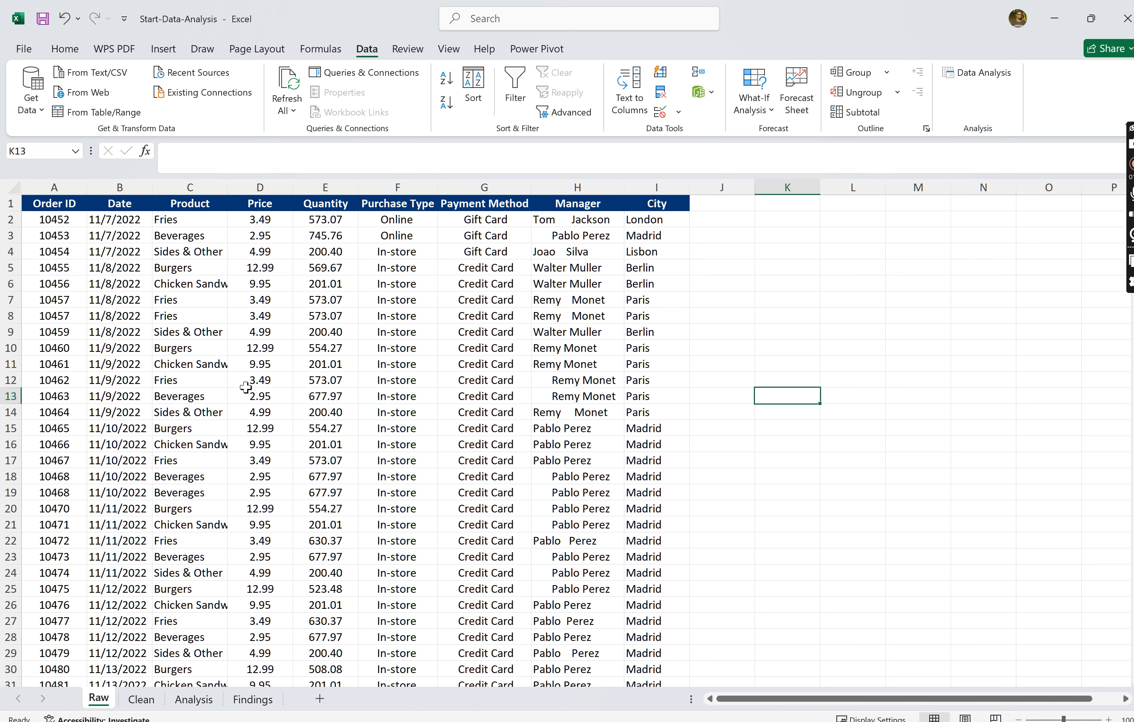
- Review the header row of the Raw sheet cell by cell, from Order ID through City
click(330, 361)
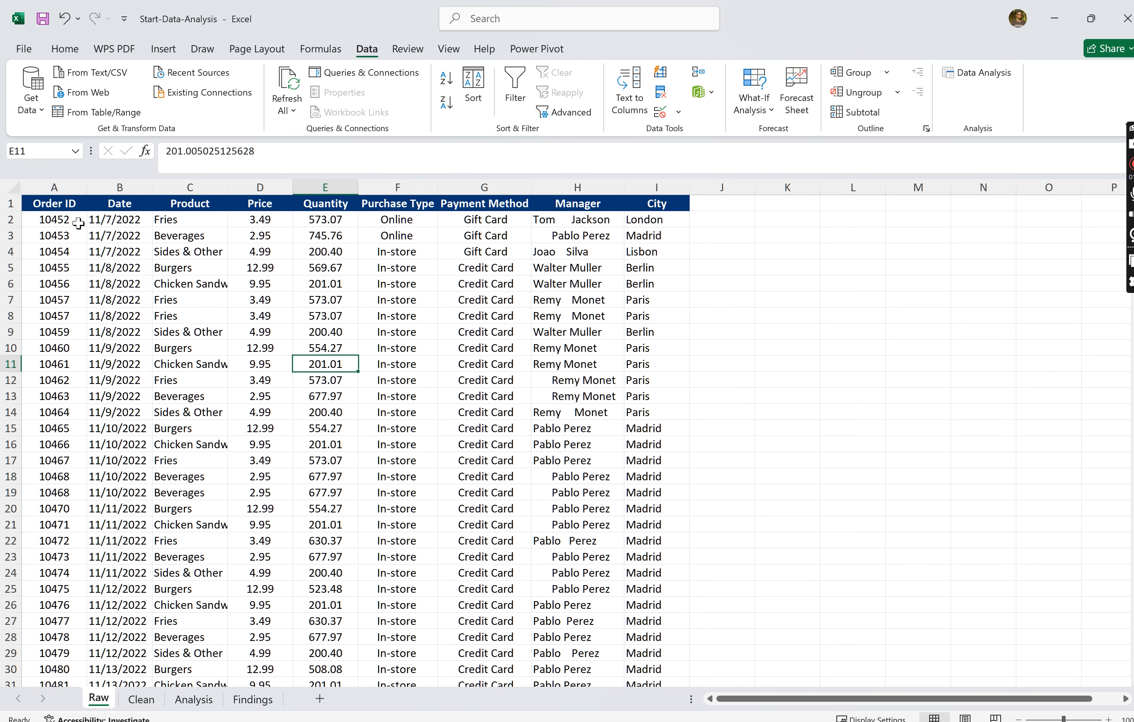
click(59, 204)
key(Right)
key(Right)
key(Right)
key(Right)
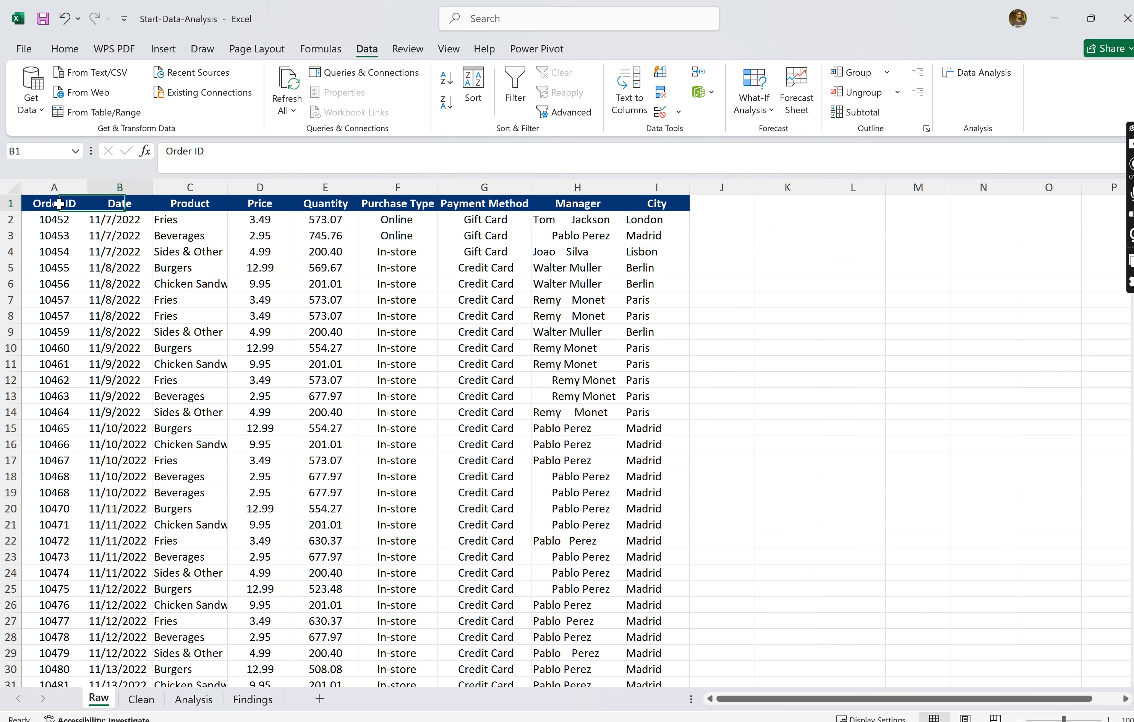
key(Right)
key(Right)
key(Right)
key(Right)
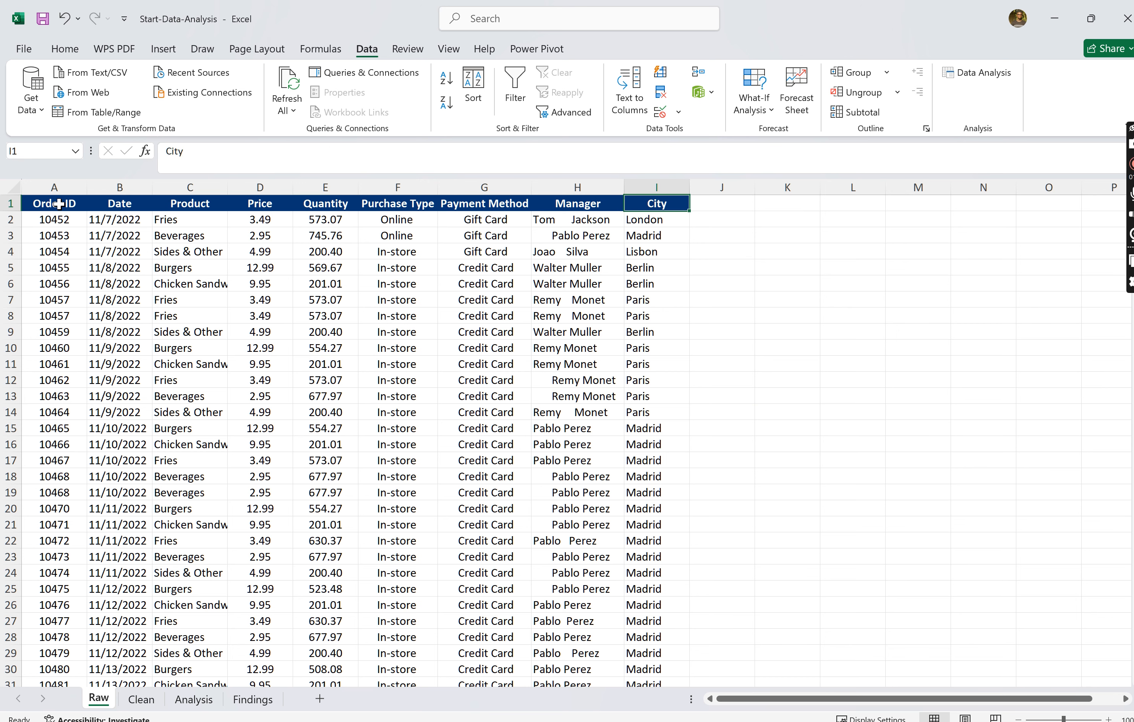
click(66, 201)
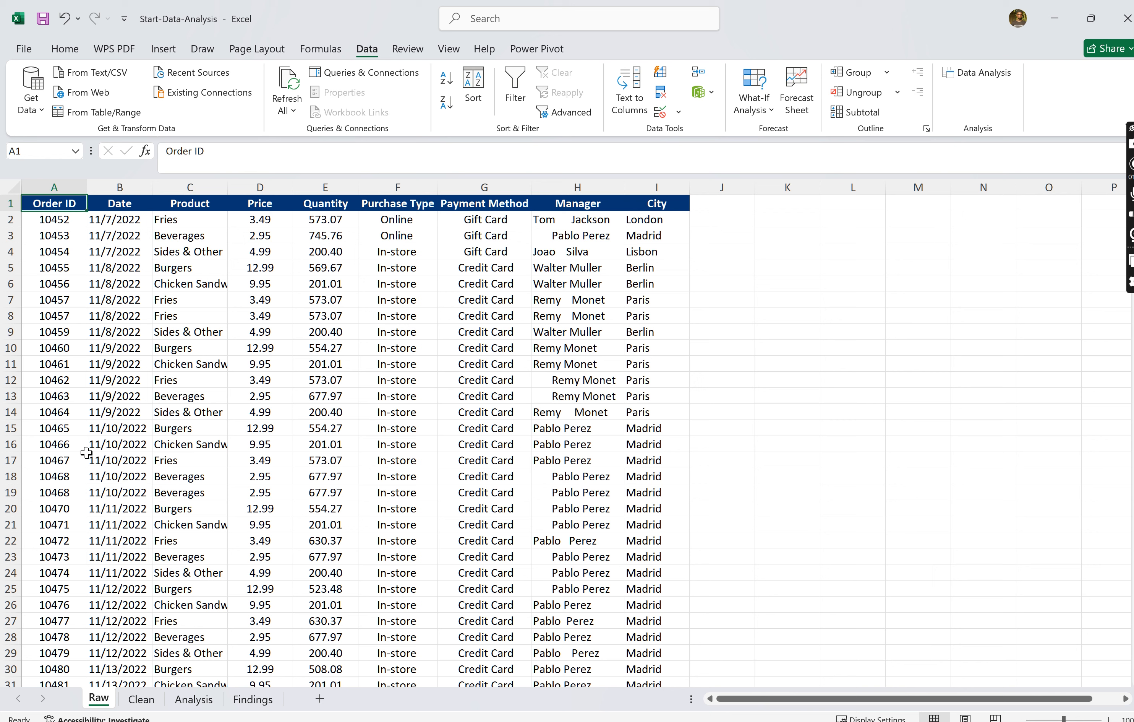
- Start Remove Duplicates on the Order ID column, expanding the selection to include the adjacent data
click(54, 185)
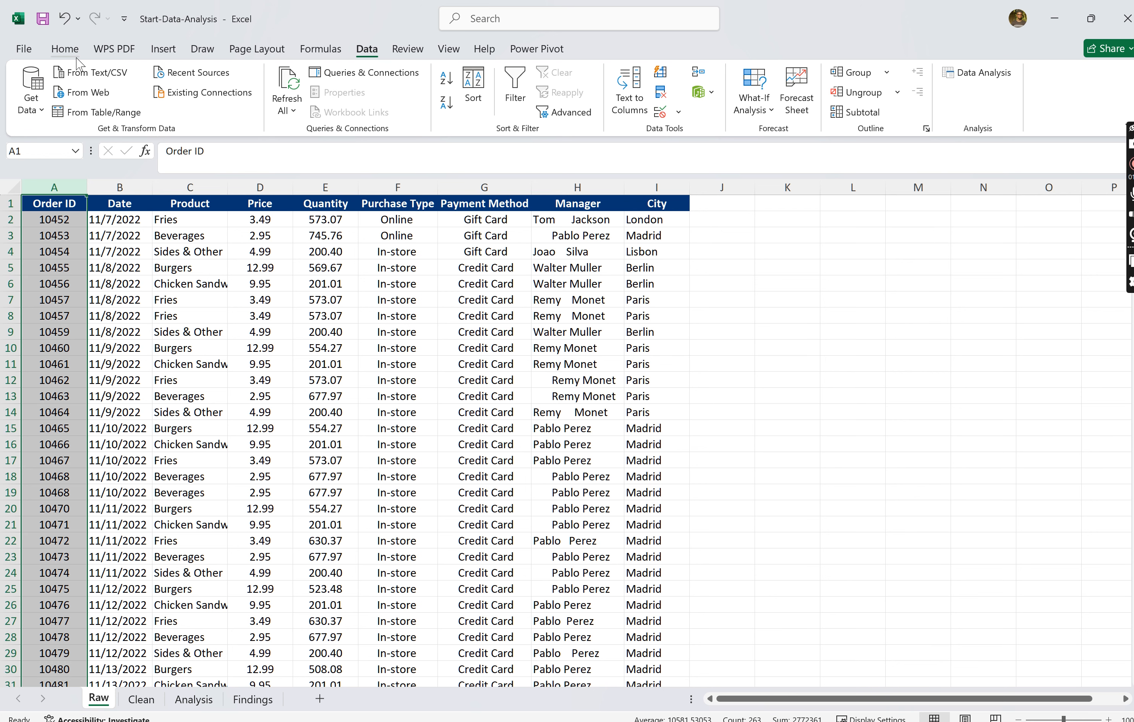
click(65, 50)
click(115, 49)
click(163, 50)
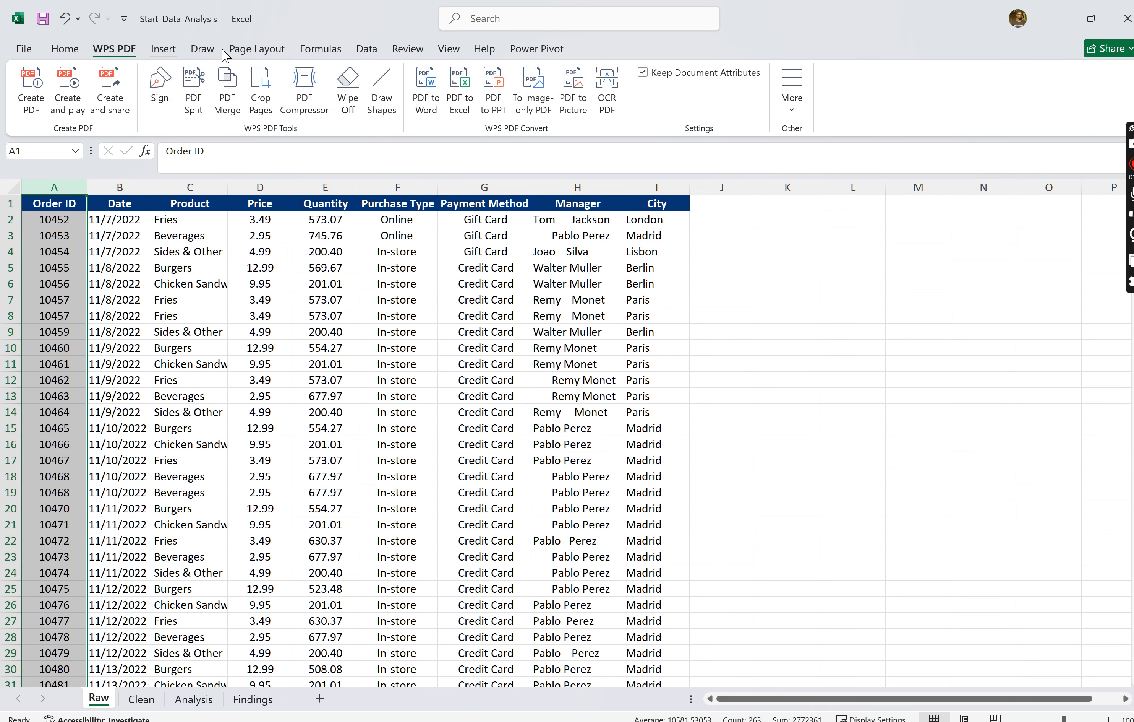
click(235, 53)
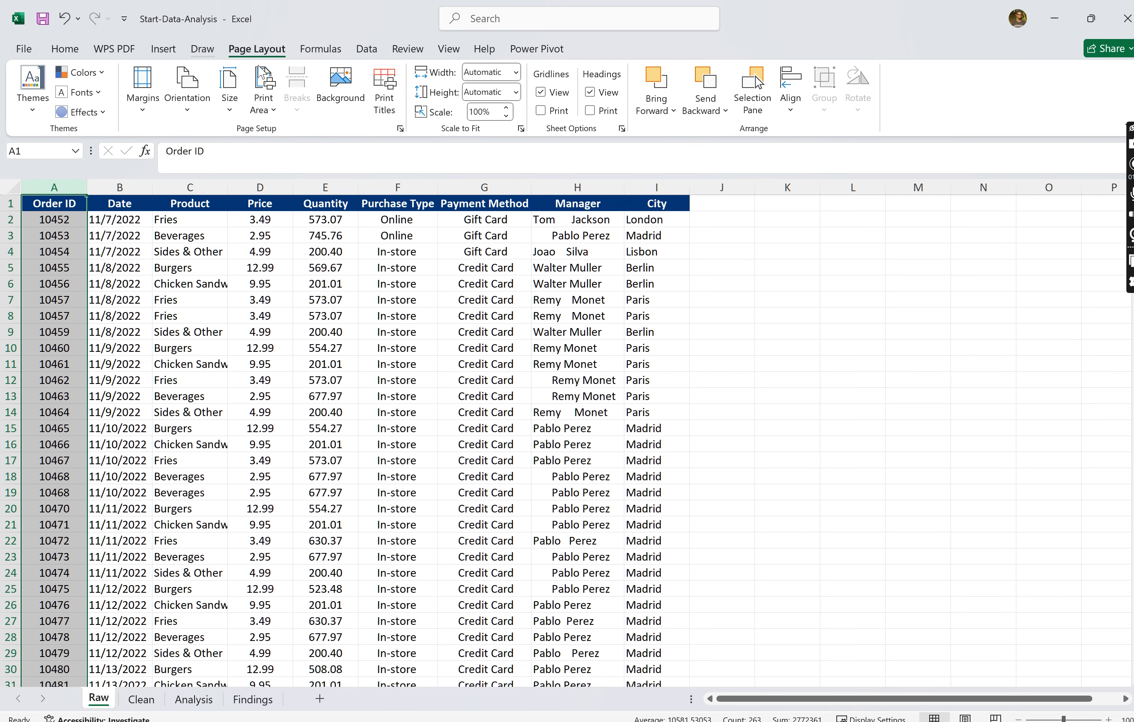
click(203, 49)
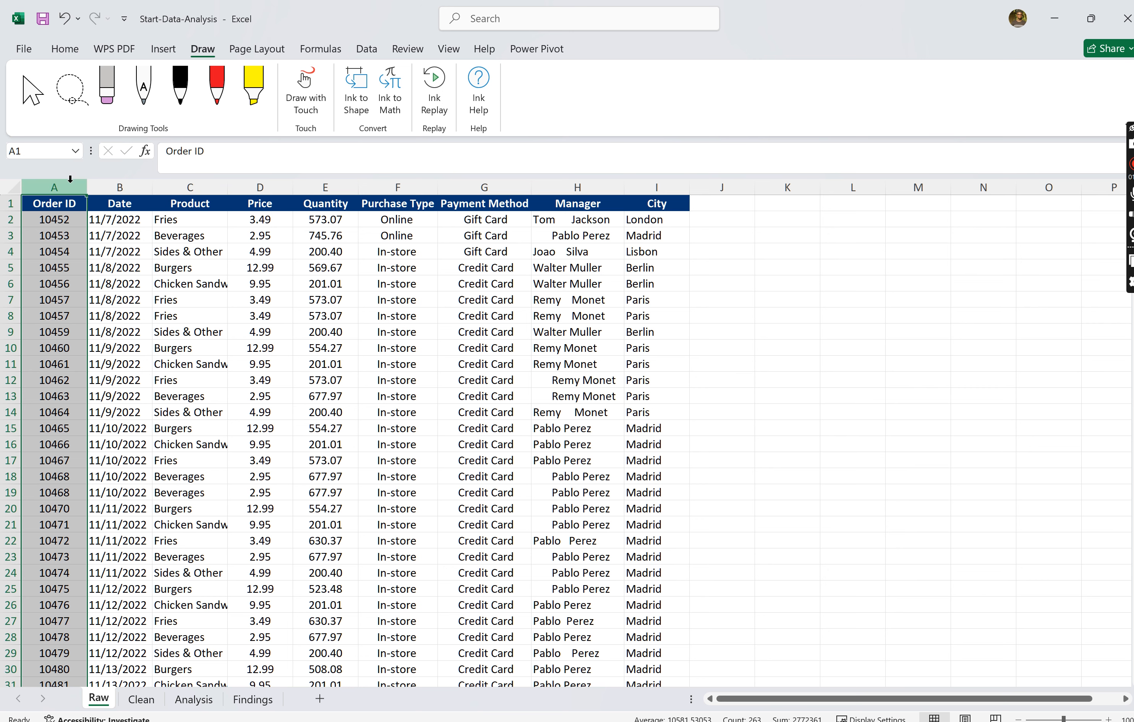
click(366, 49)
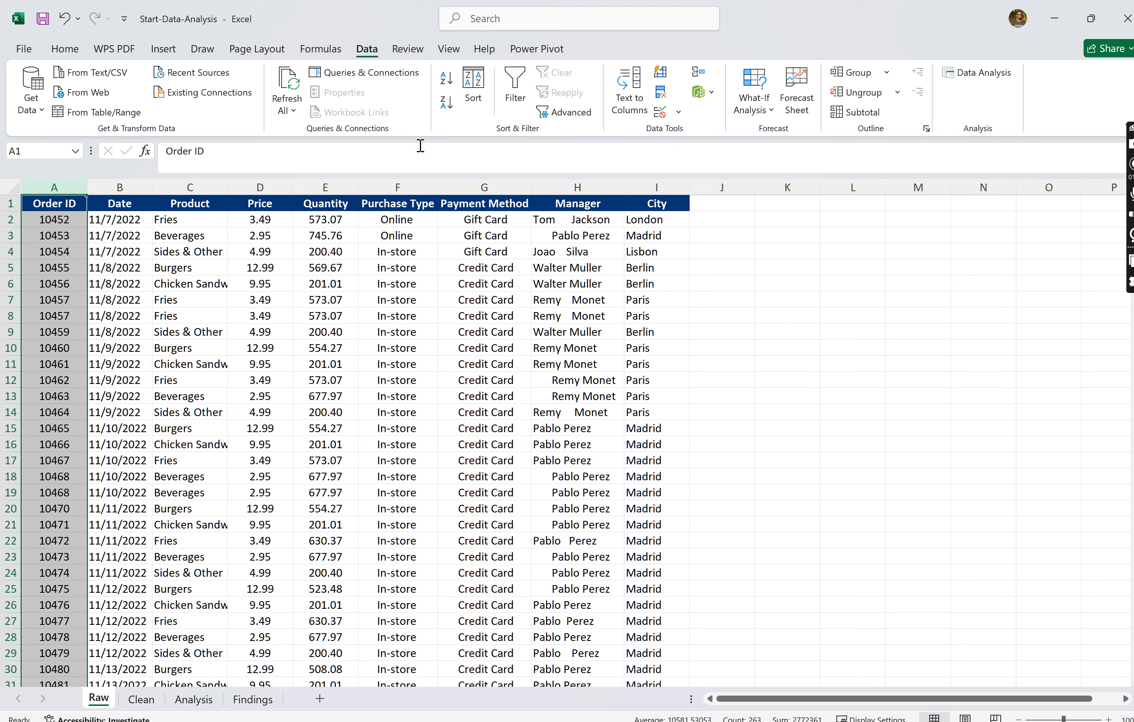
click(662, 93)
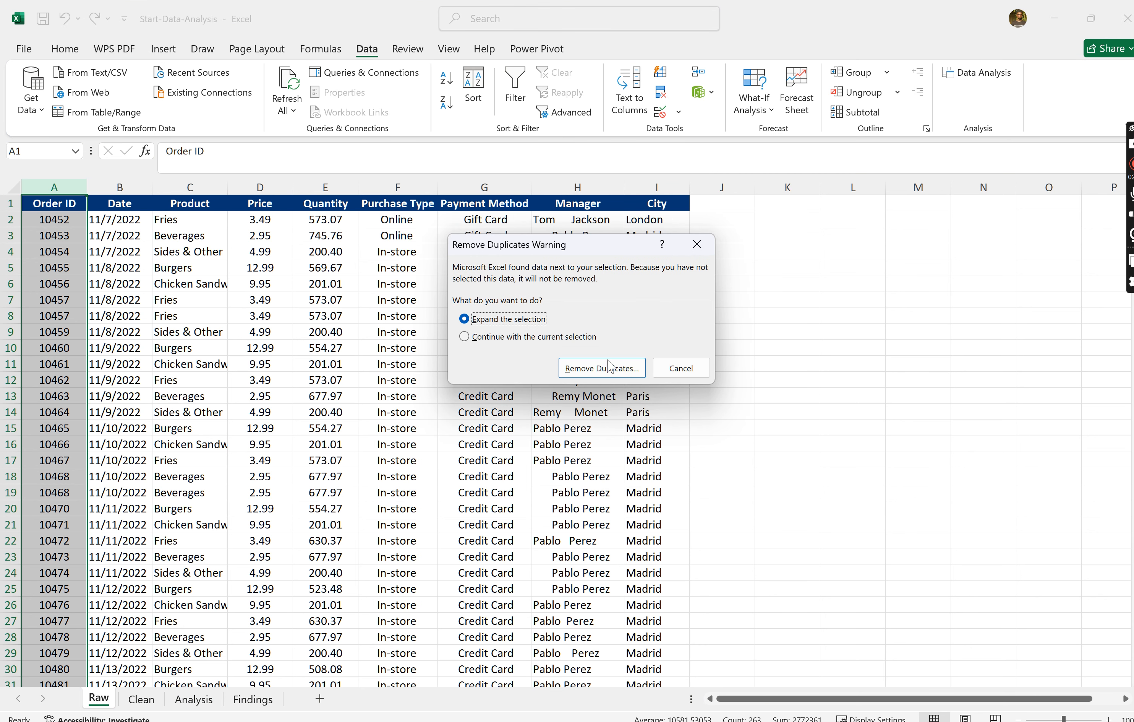
click(599, 368)
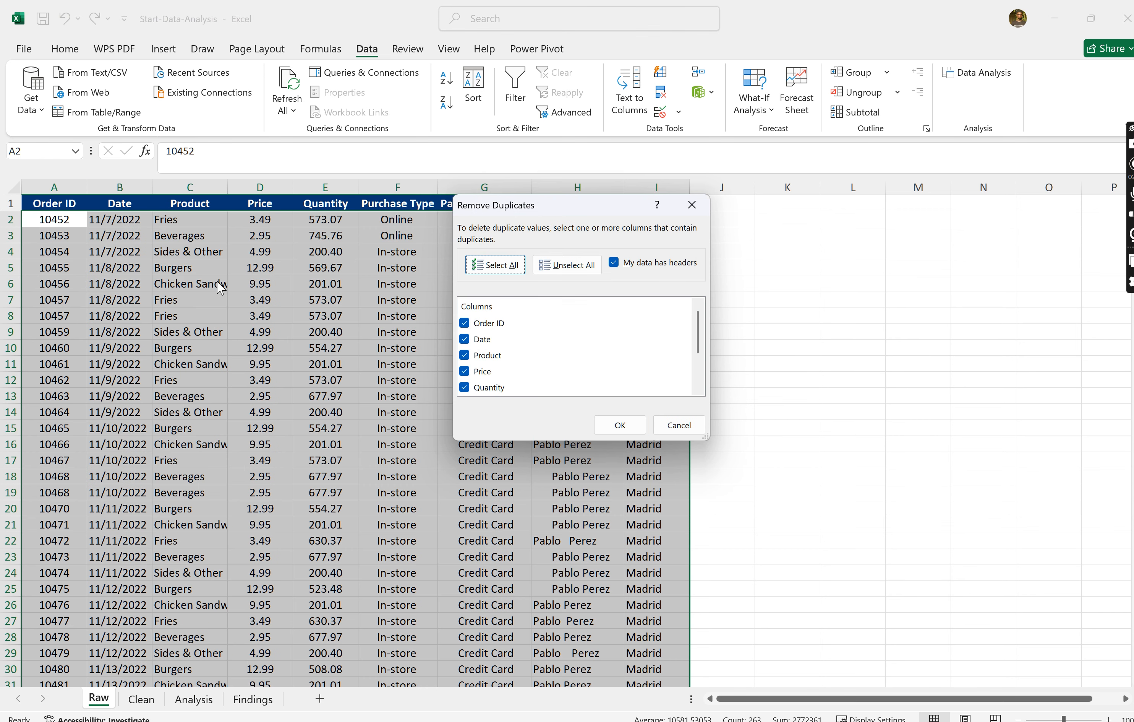
- Exclude the Date, Product, Price and Quantity columns from the duplicate check
scroll(543, 333, down, 3)
scroll(542, 334, up, 3)
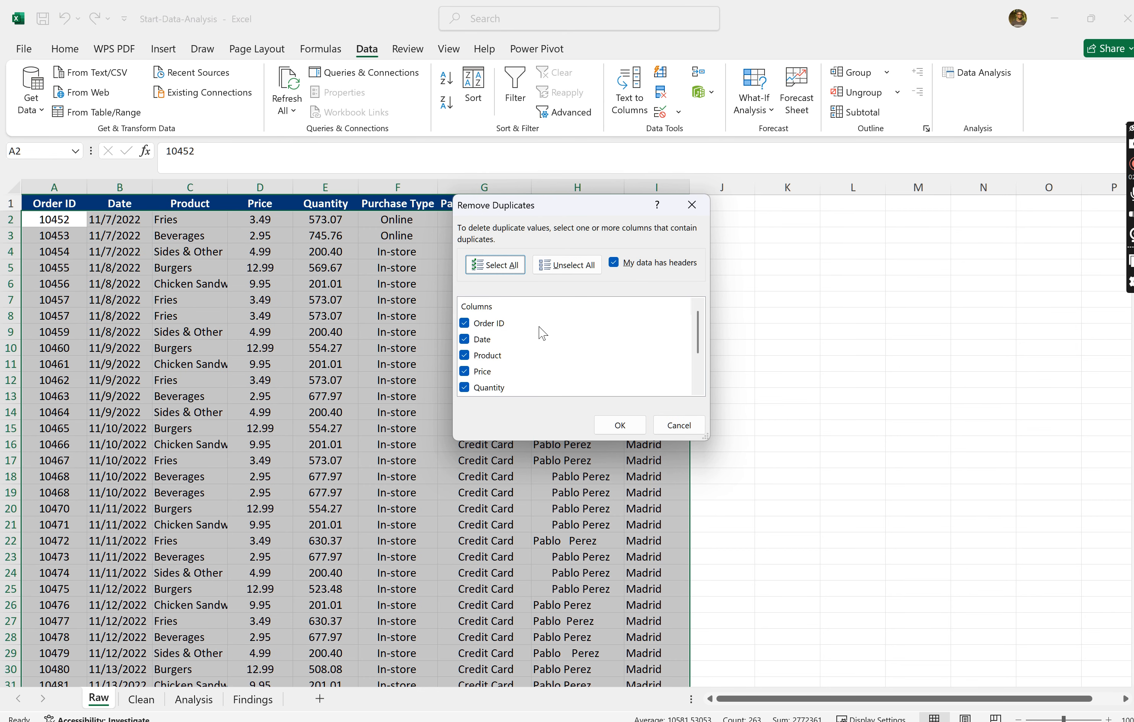
click(466, 339)
click(465, 355)
click(465, 371)
scroll(467, 375, down, 1)
click(465, 366)
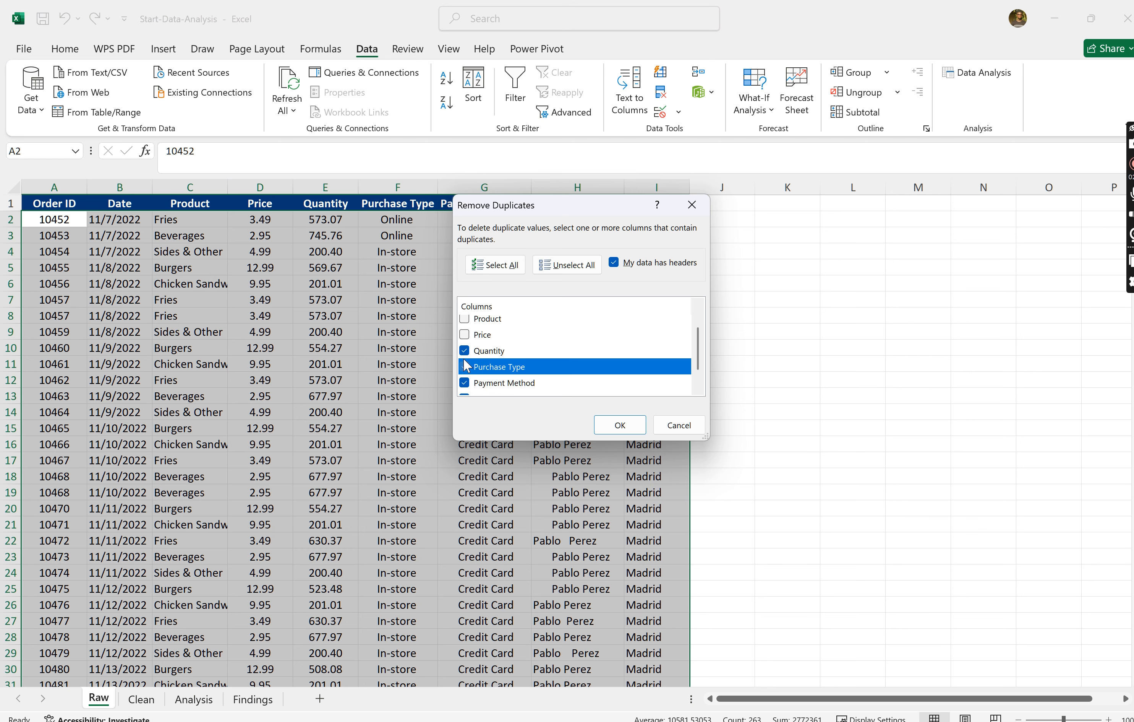
click(465, 352)
- Exclude Purchase Type, Payment Method, Manager and City from the duplicate check, leaving only Order ID selected
click(467, 382)
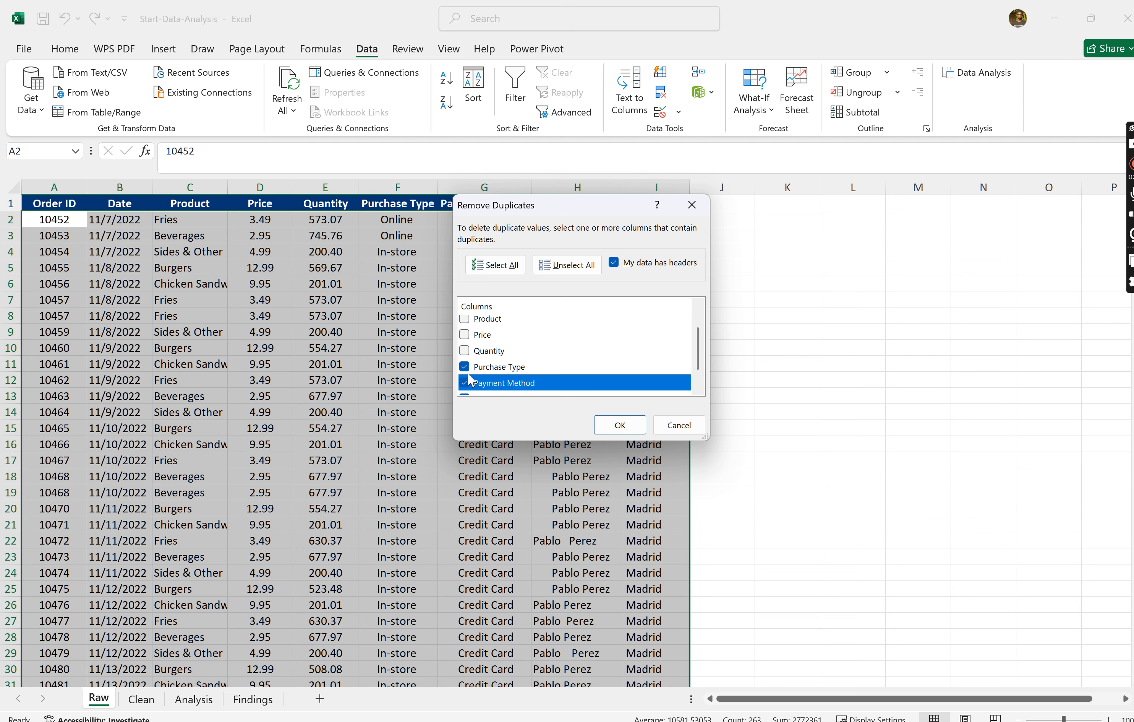
click(469, 372)
scroll(470, 374, down, 1)
click(466, 361)
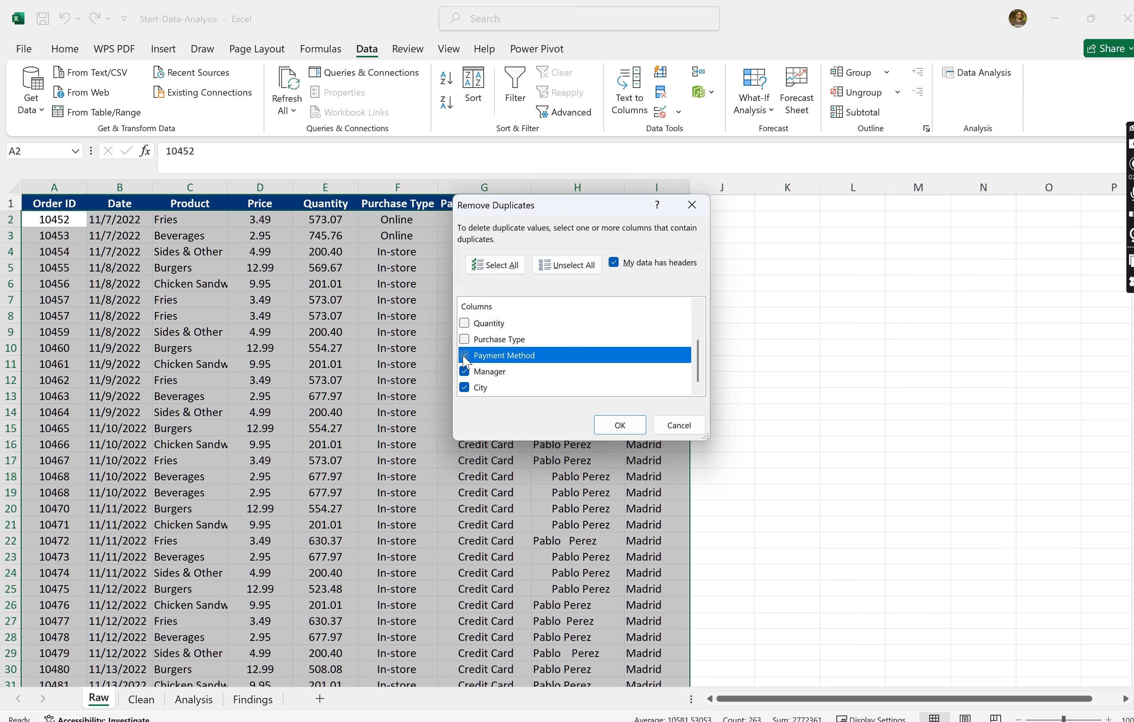
click(466, 375)
click(464, 387)
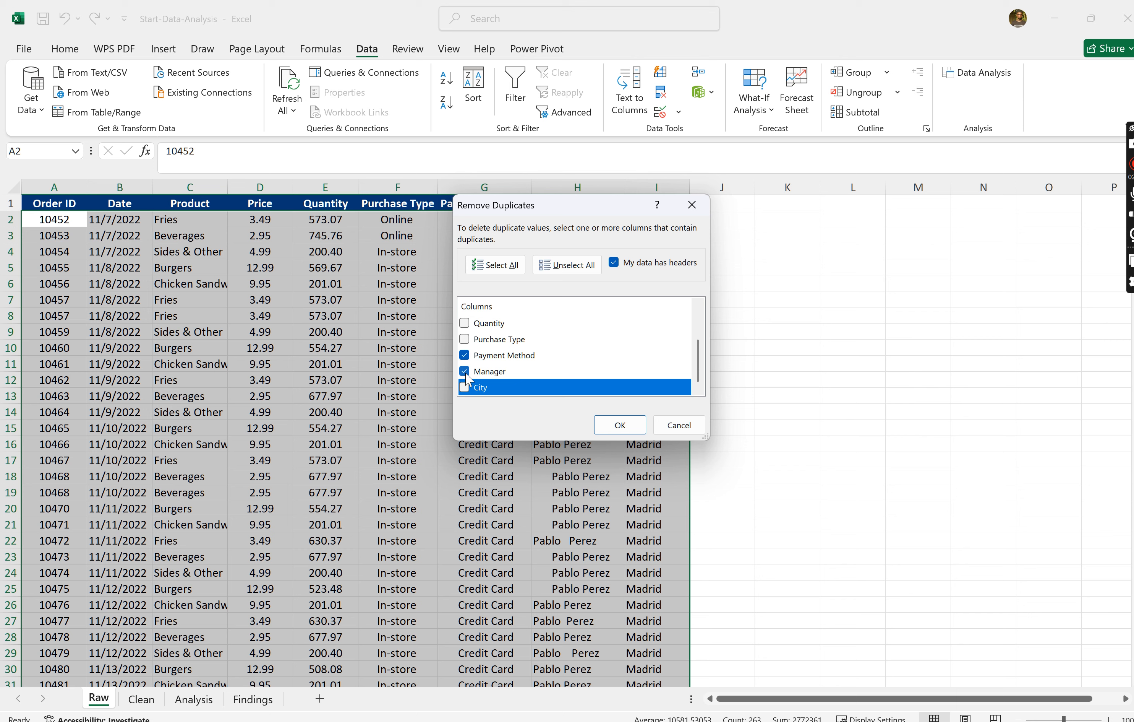
click(465, 357)
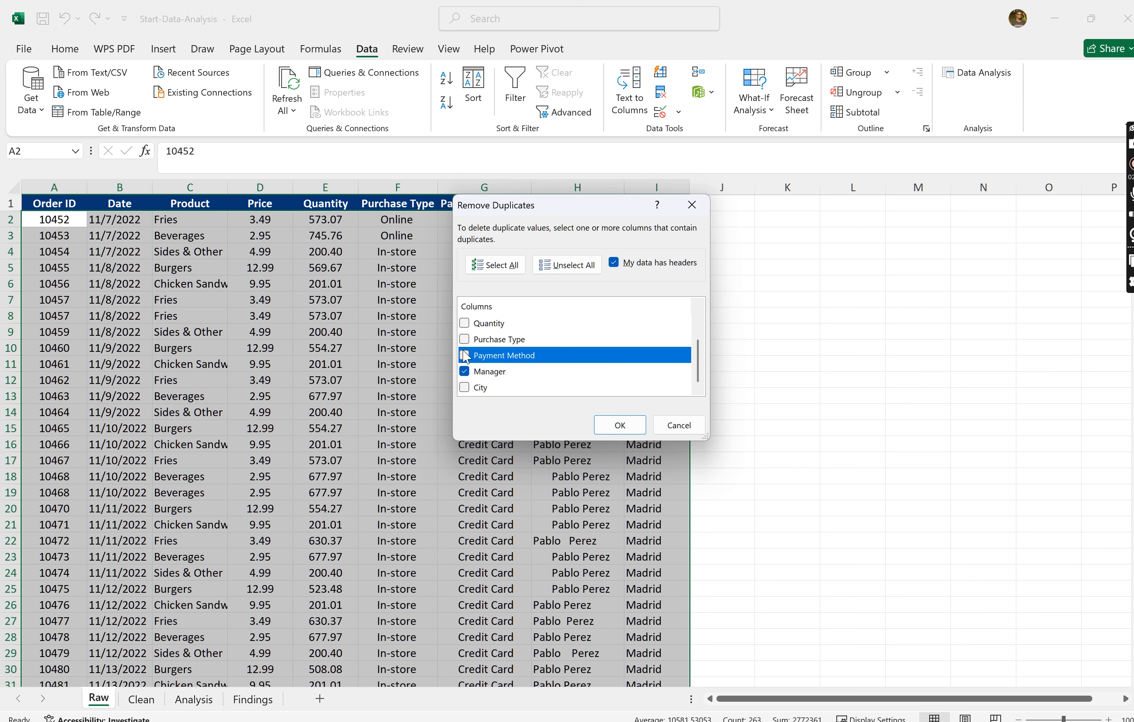
click(470, 376)
scroll(587, 356, up, 2)
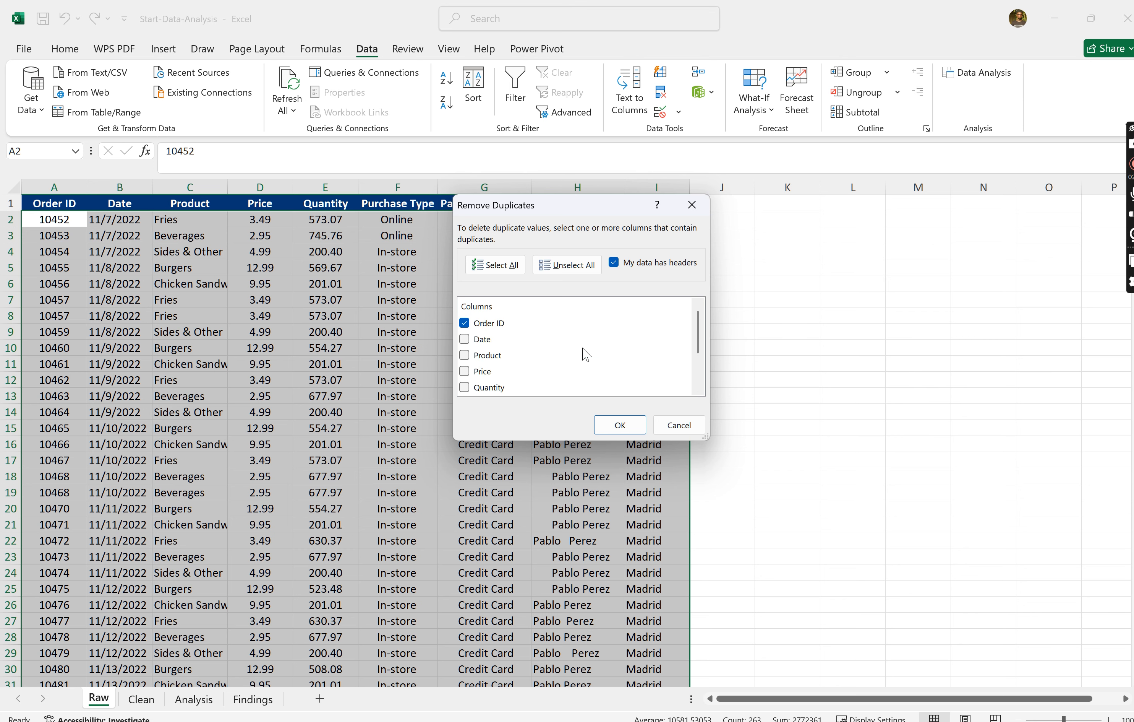
- Remove the rows with duplicate Order IDs and dismiss the summary
click(621, 435)
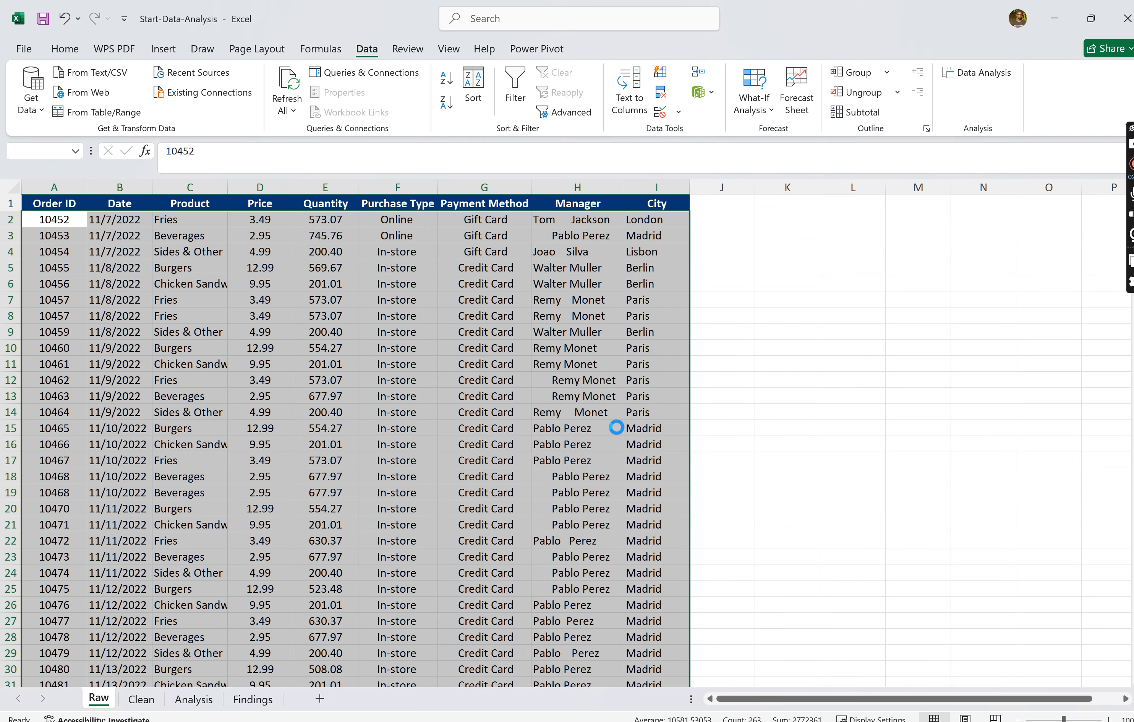
click(579, 413)
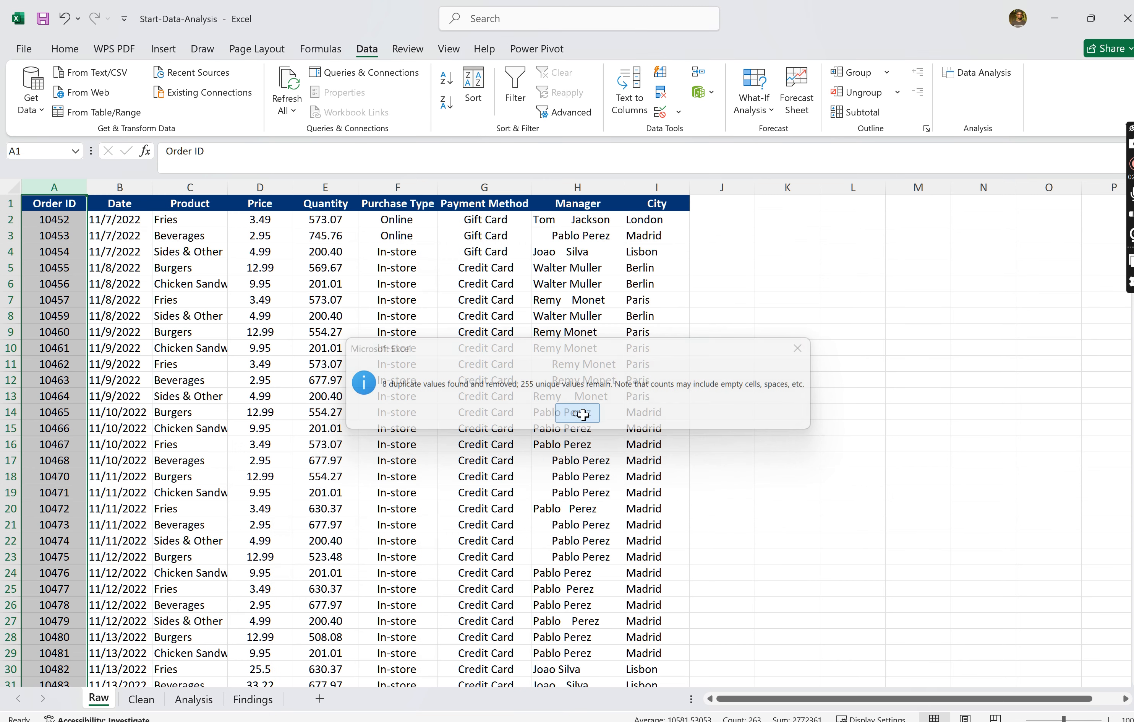
click(741, 432)
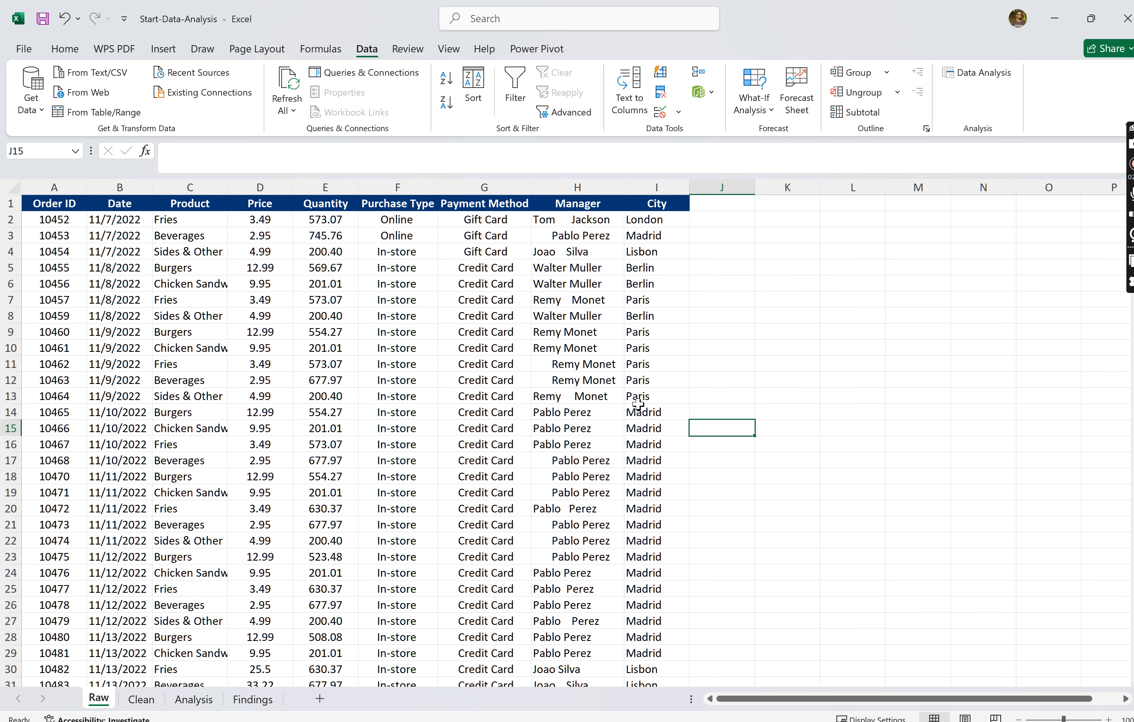
- Inspect the Manager names in rows 2 to 4 for extra spaces before and between the words
ctrl+scroll(639, 403, up, 5)
scroll(639, 404, up, 2)
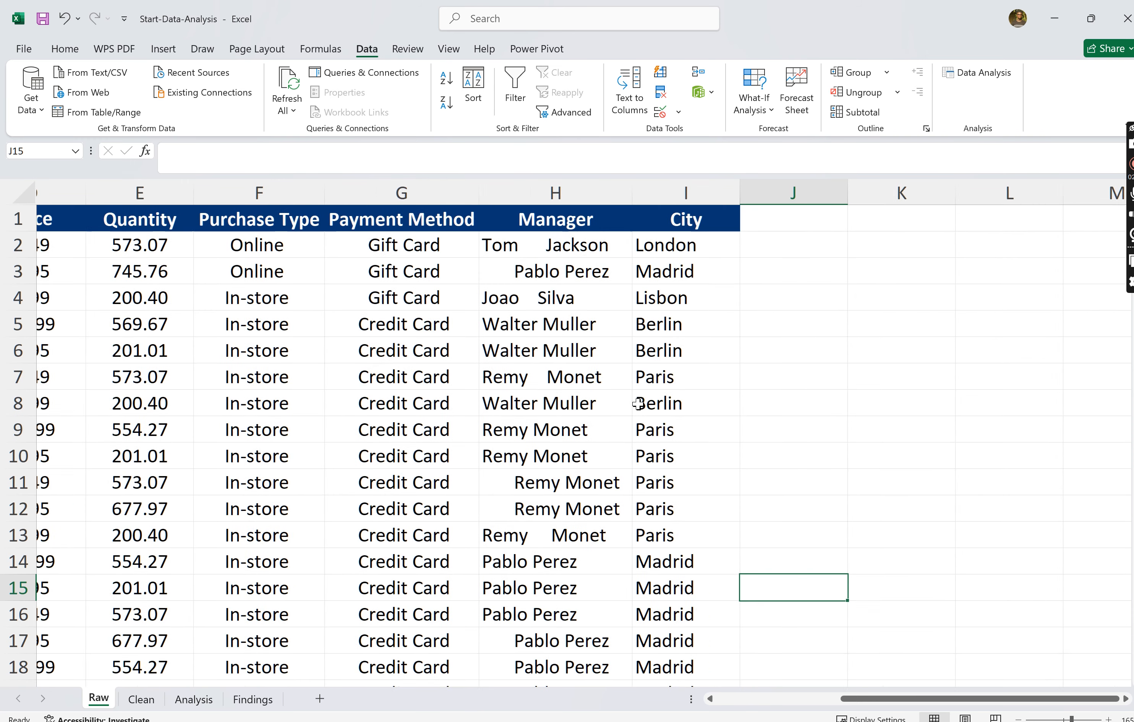
scroll(638, 404, left, 1)
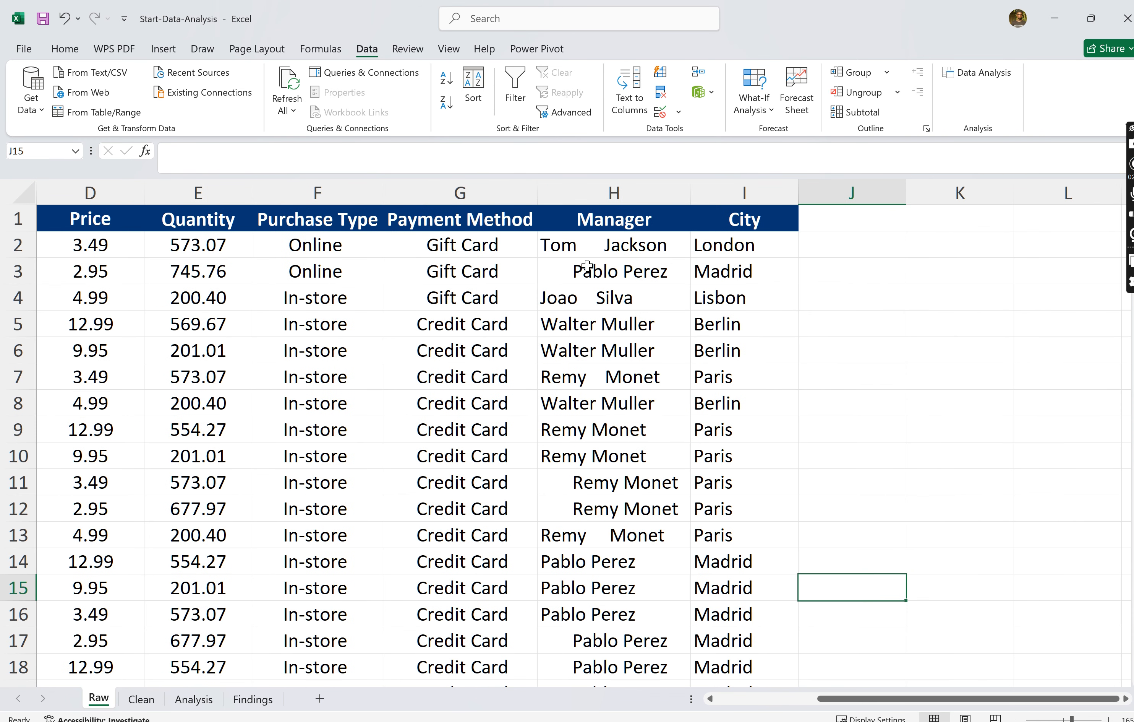
click(585, 256)
click(598, 191)
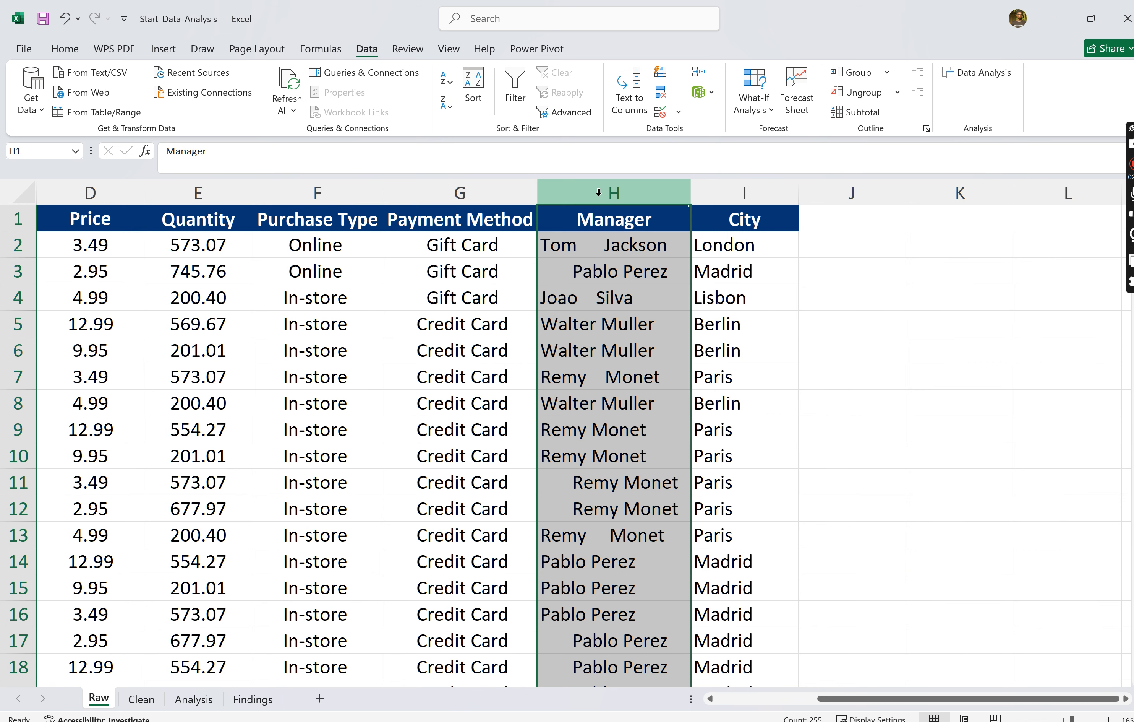
click(592, 253)
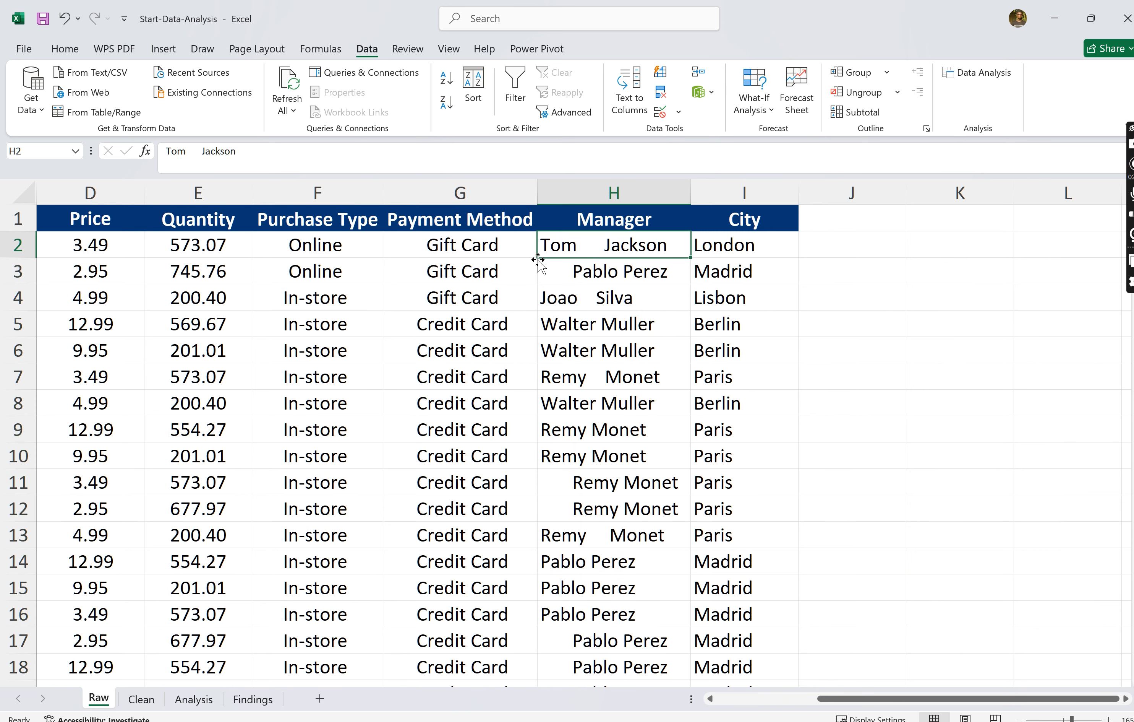
double_click(601, 245)
drag(603, 247, 577, 246)
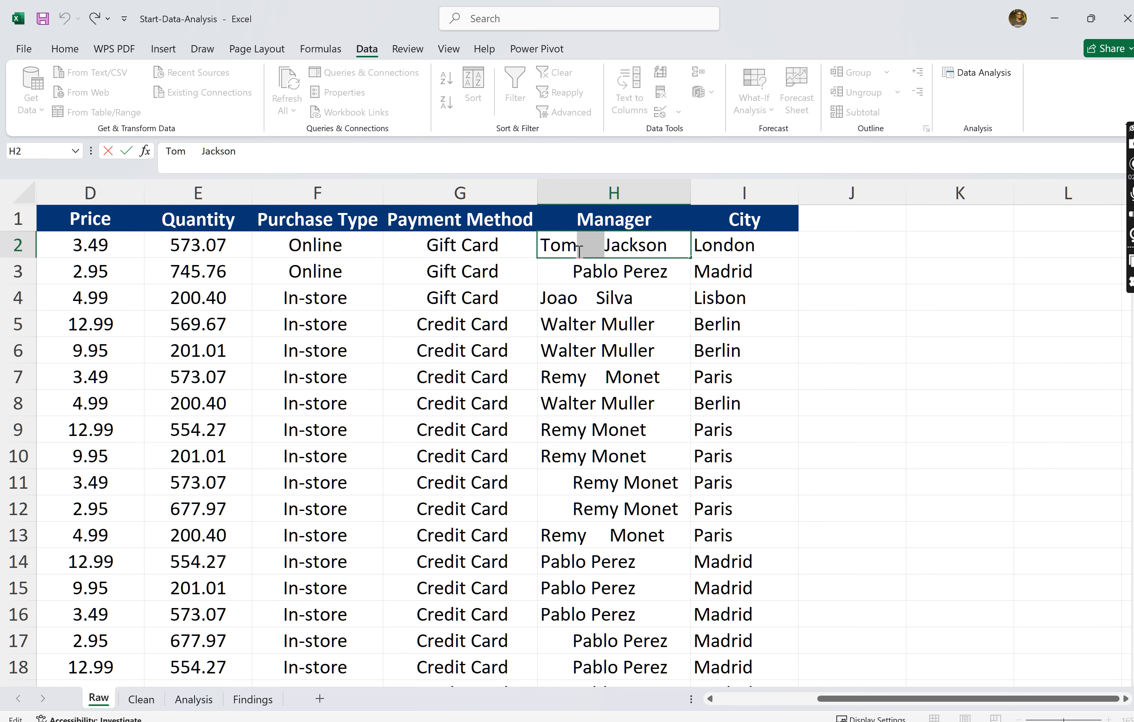
double_click(573, 272)
drag(573, 272, 543, 276)
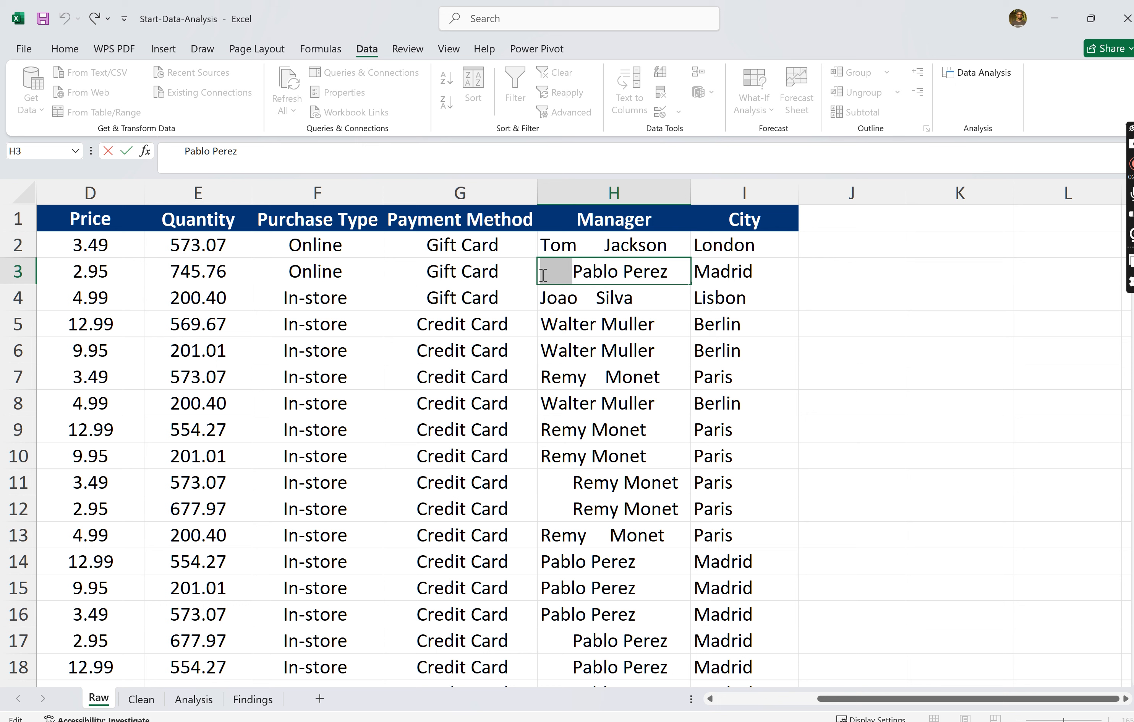
double_click(593, 299)
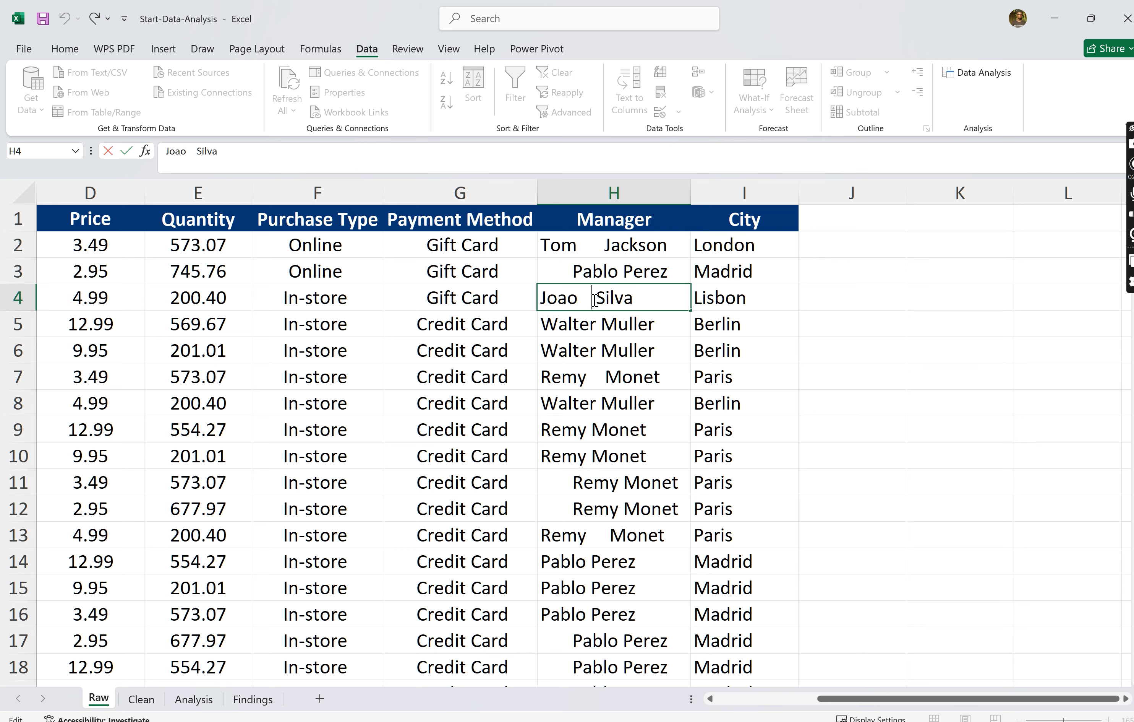
drag(600, 298, 578, 298)
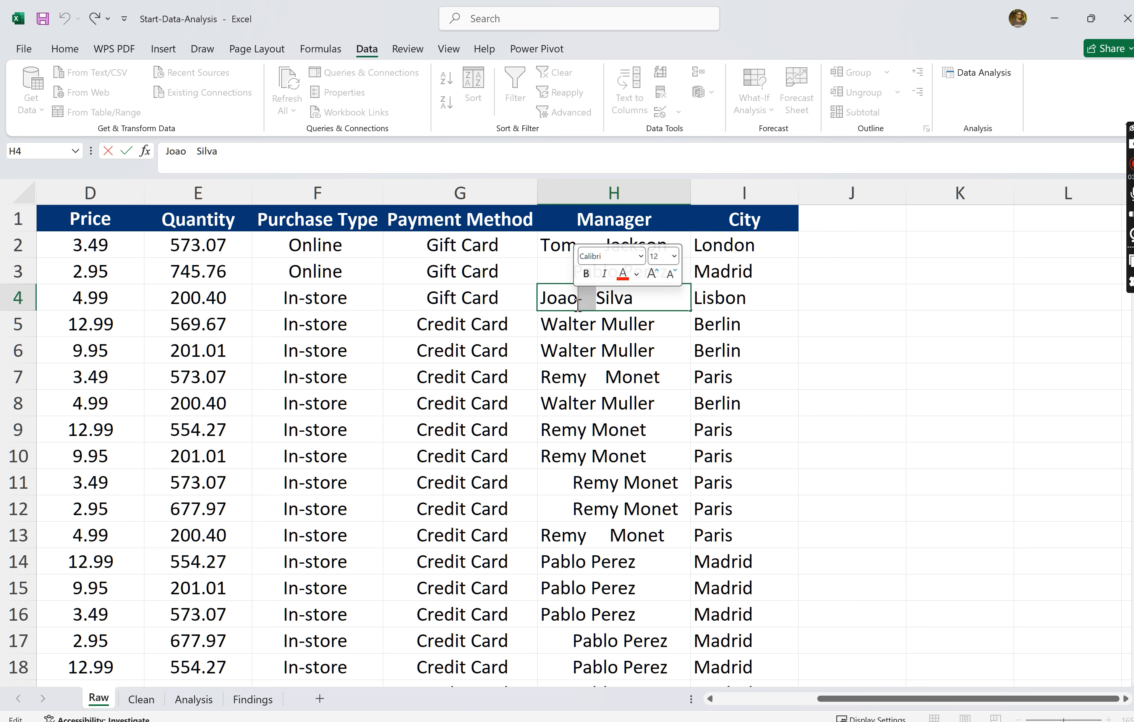
click(602, 299)
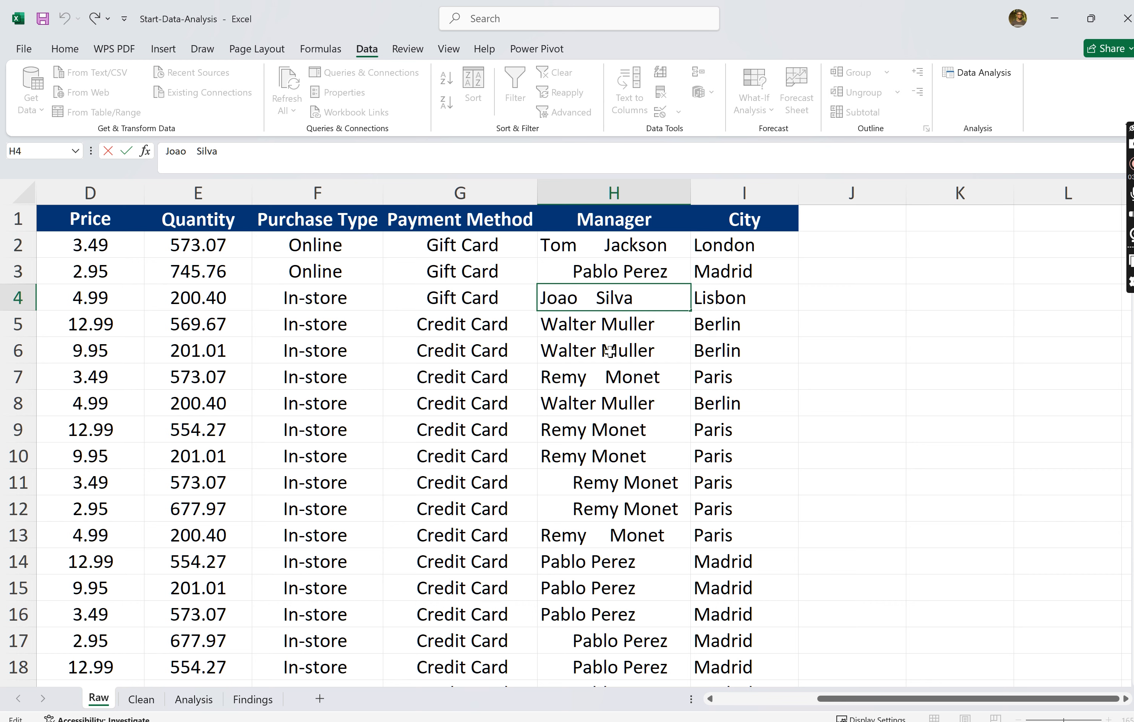
- Check the Manager names from row 5 down through the rest of the column for irregular spacing
click(601, 326)
mouse_move(652, 332)
mouse_down()
mouse_move(623, 322)
mouse_move(635, 320)
mouse_up()
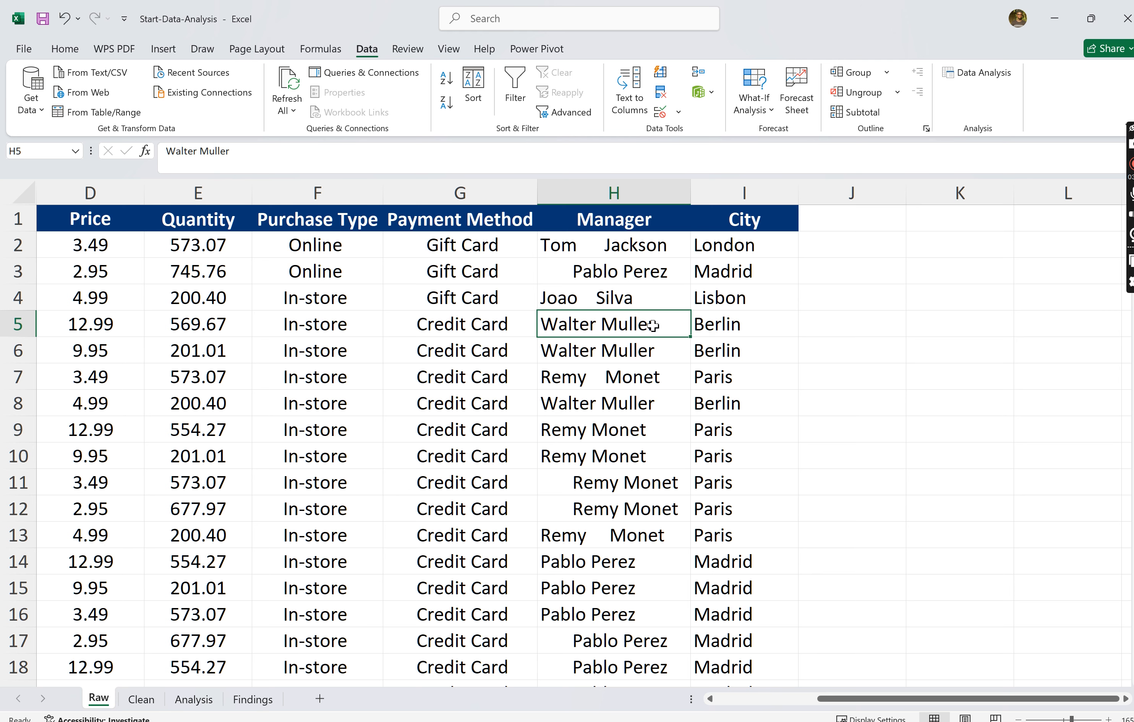
click(609, 356)
key(Down)
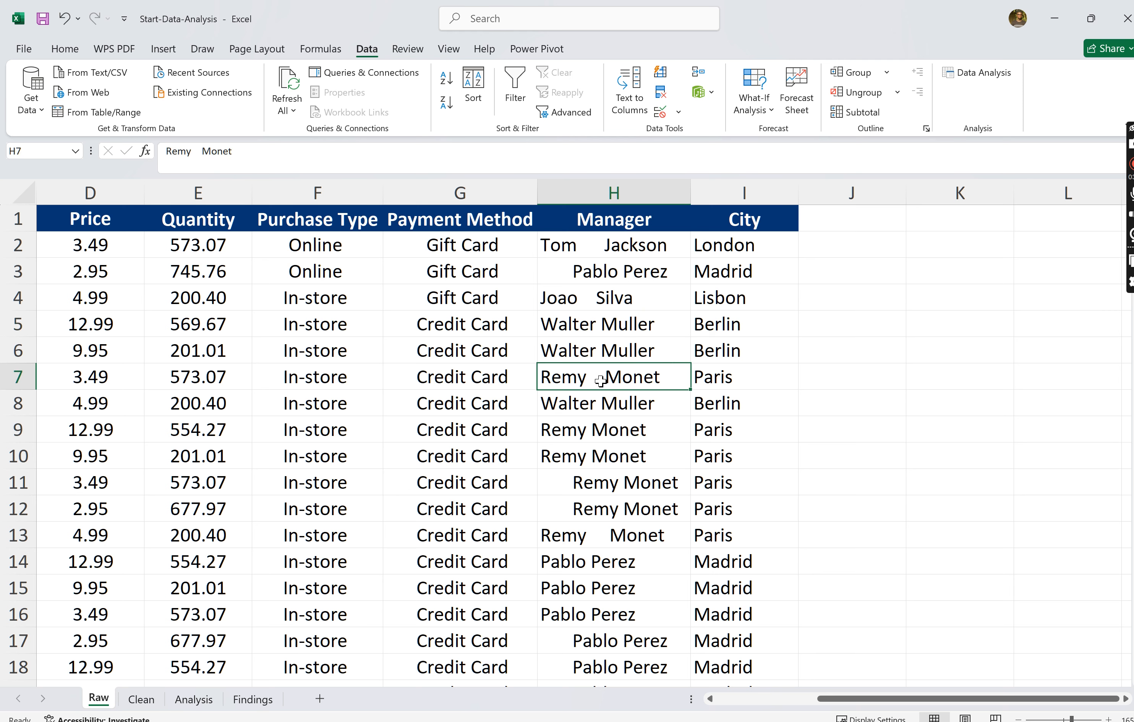
key(Down)
key(Down)
key(Down)
key(Down)
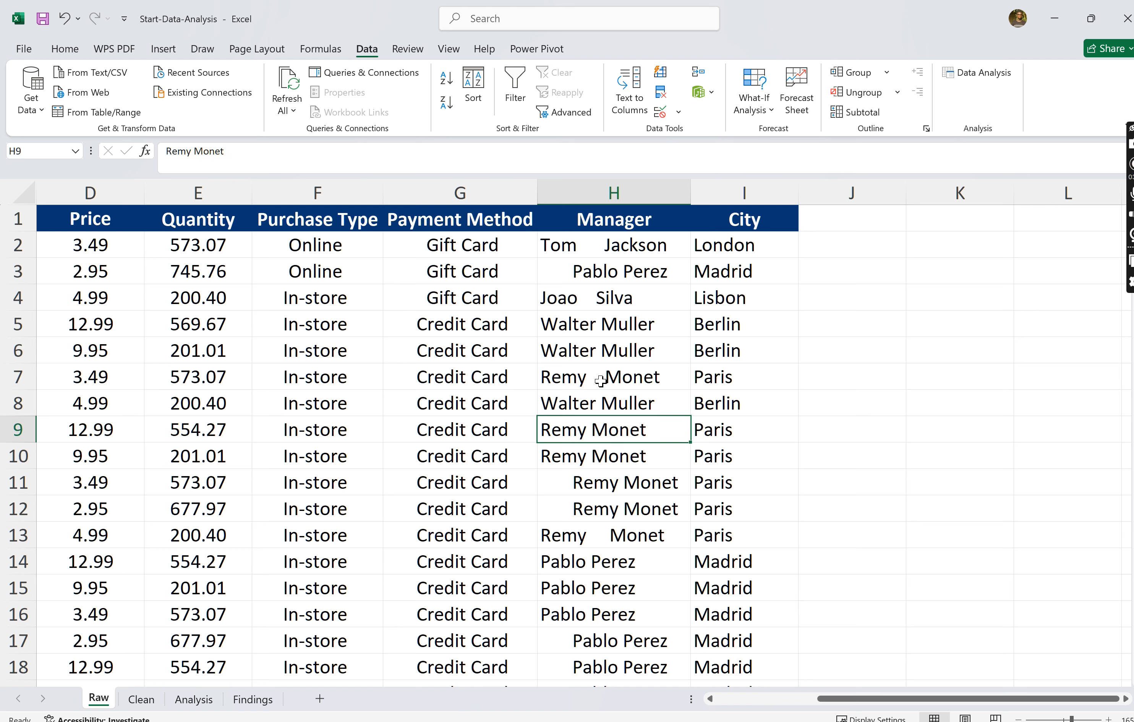
double_click(567, 481)
drag(575, 483, 540, 482)
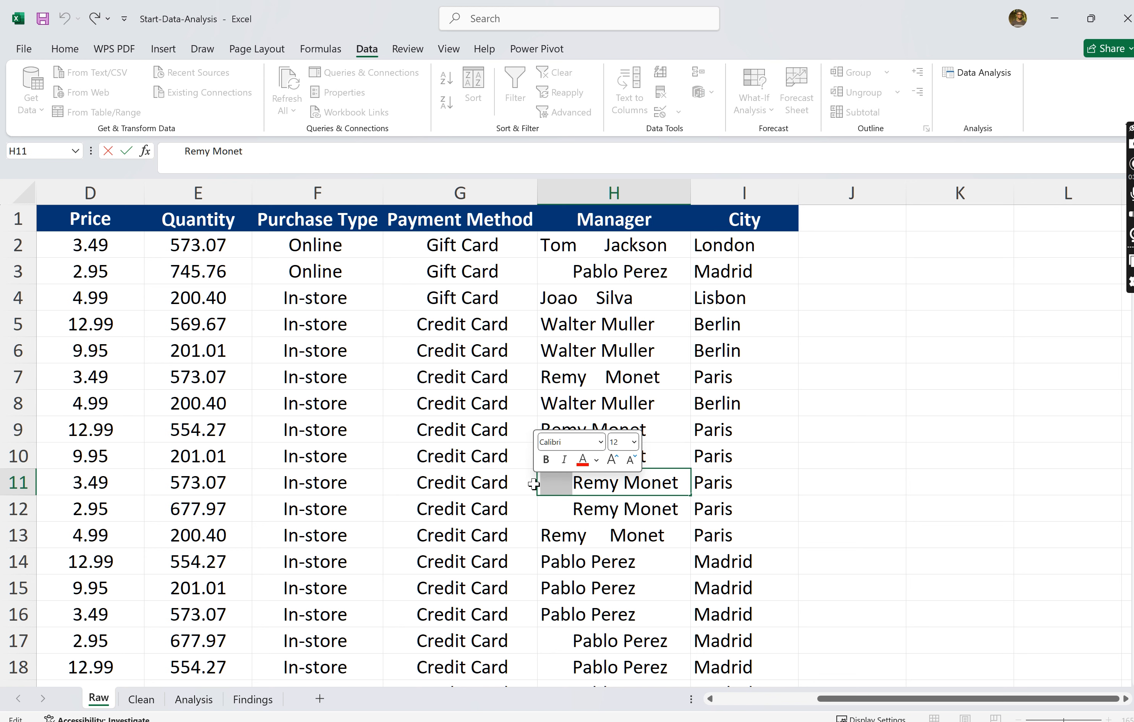
click(729, 485)
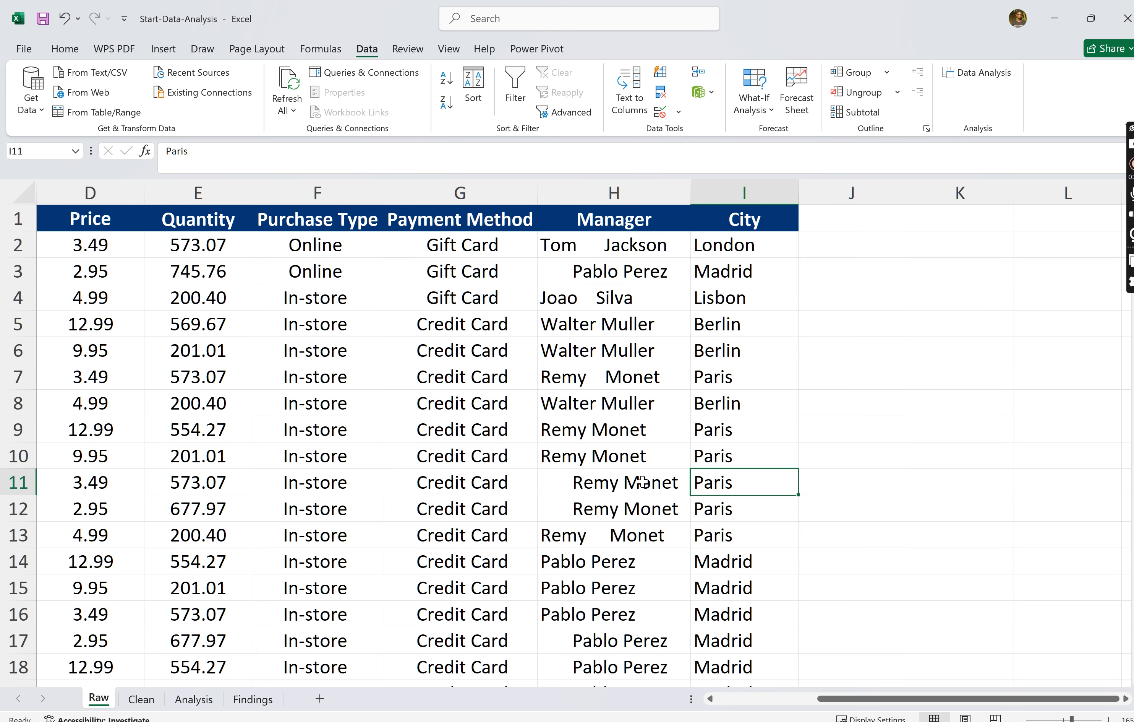
scroll(639, 481, down, 1)
scroll(638, 481, right, 1)
scroll(517, 342, up, 1)
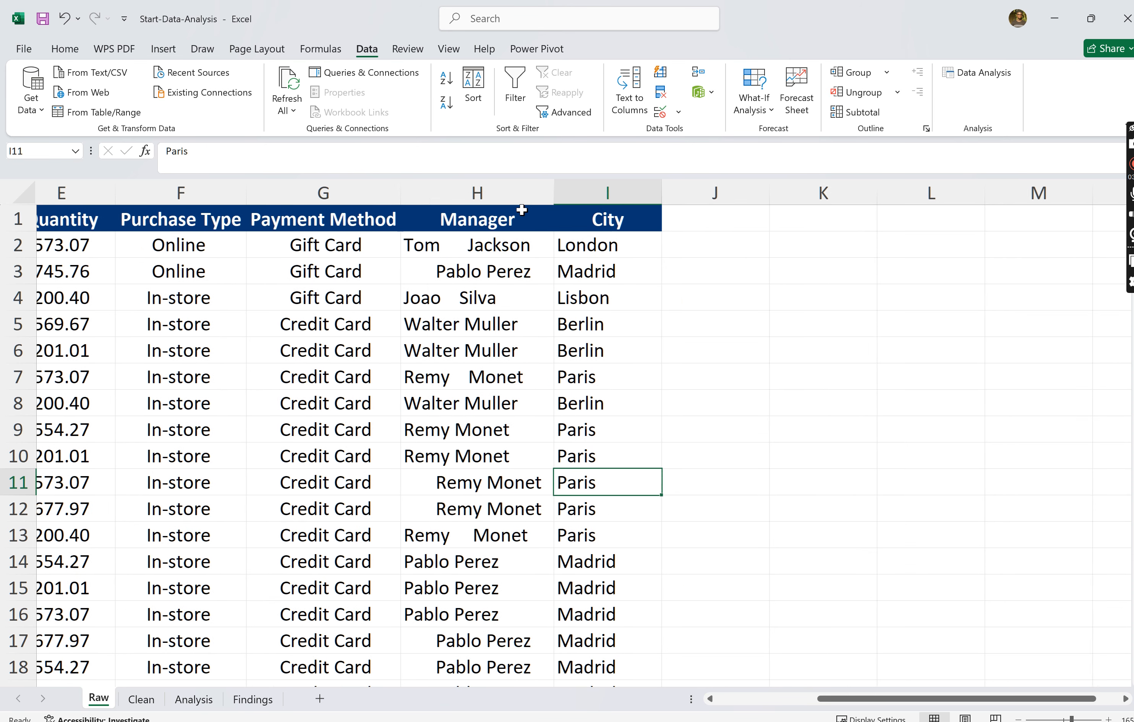
scroll(486, 333, left, 1)
scroll(486, 332, down, 16)
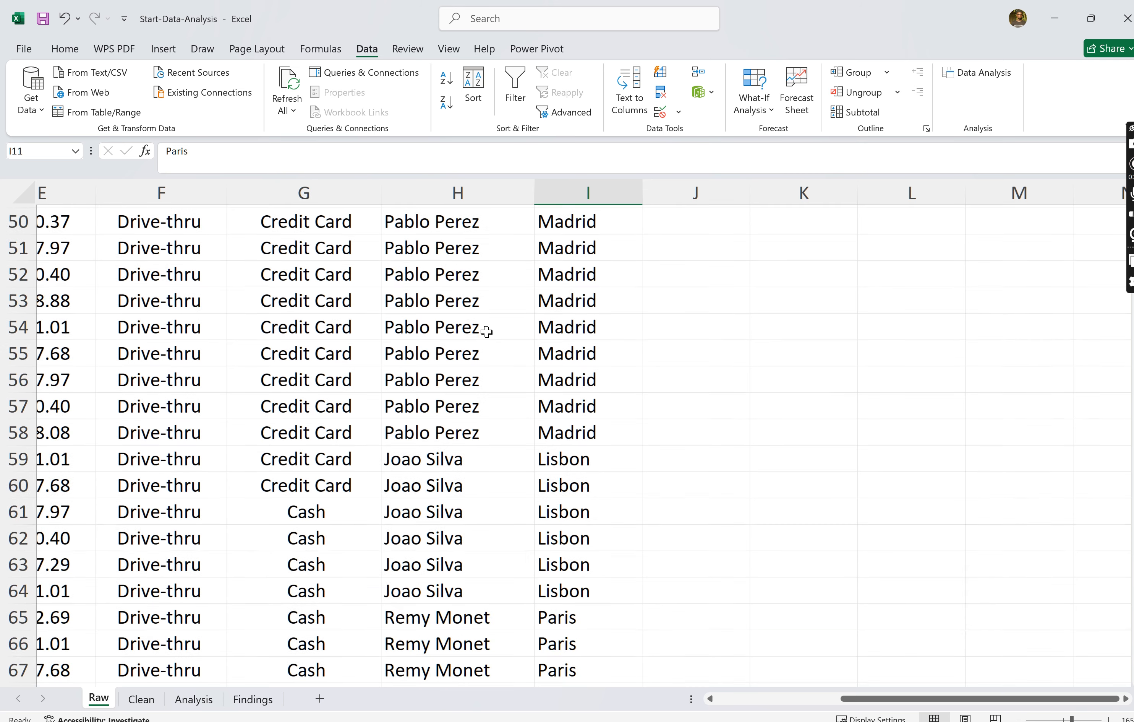
scroll(486, 328, up, 2)
scroll(475, 407, up, 15)
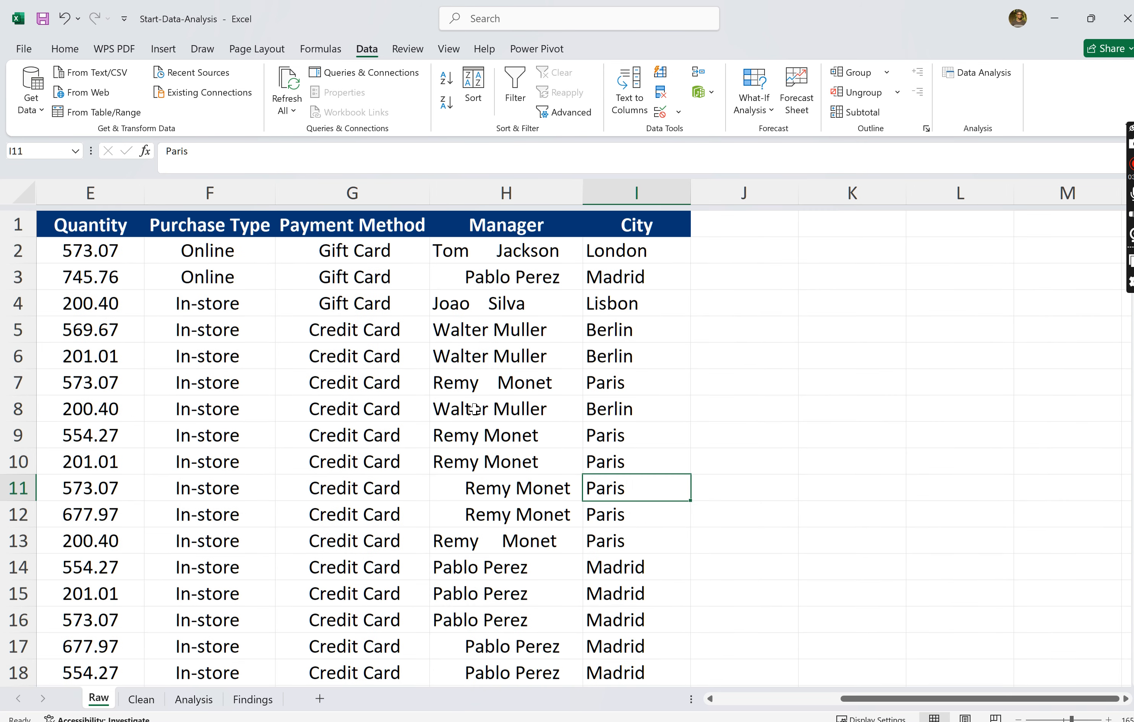
- Add the header "Manager 2" in cell J1, beside the City column
click(742, 208)
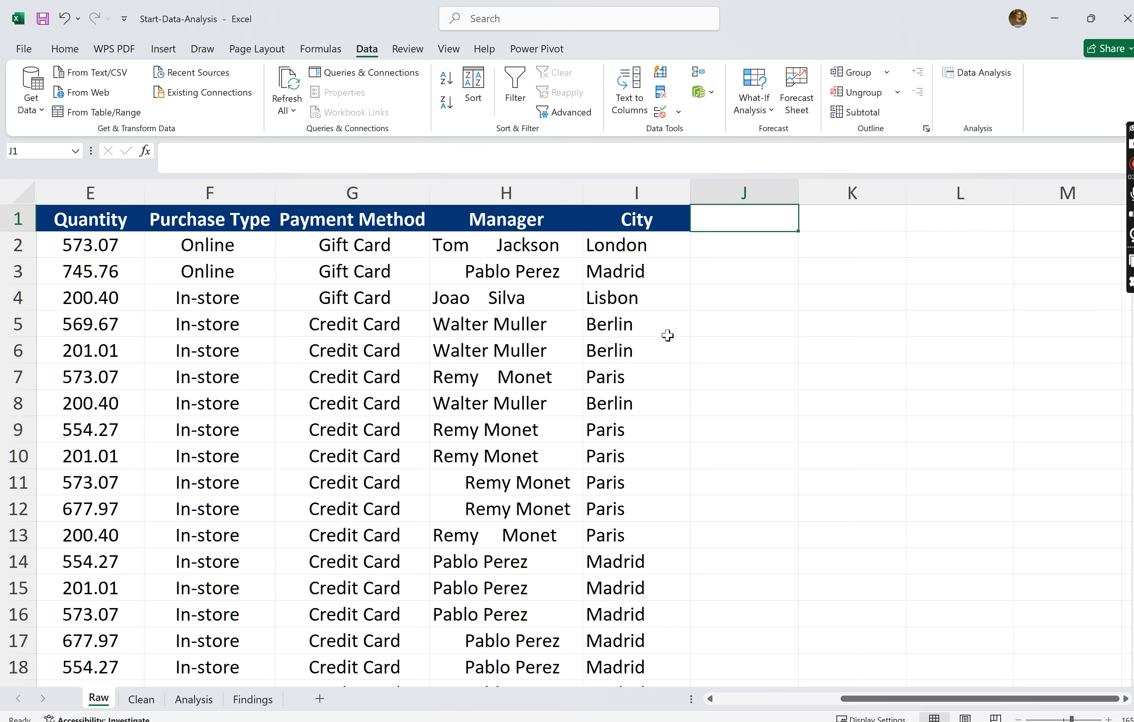
text(Manh)
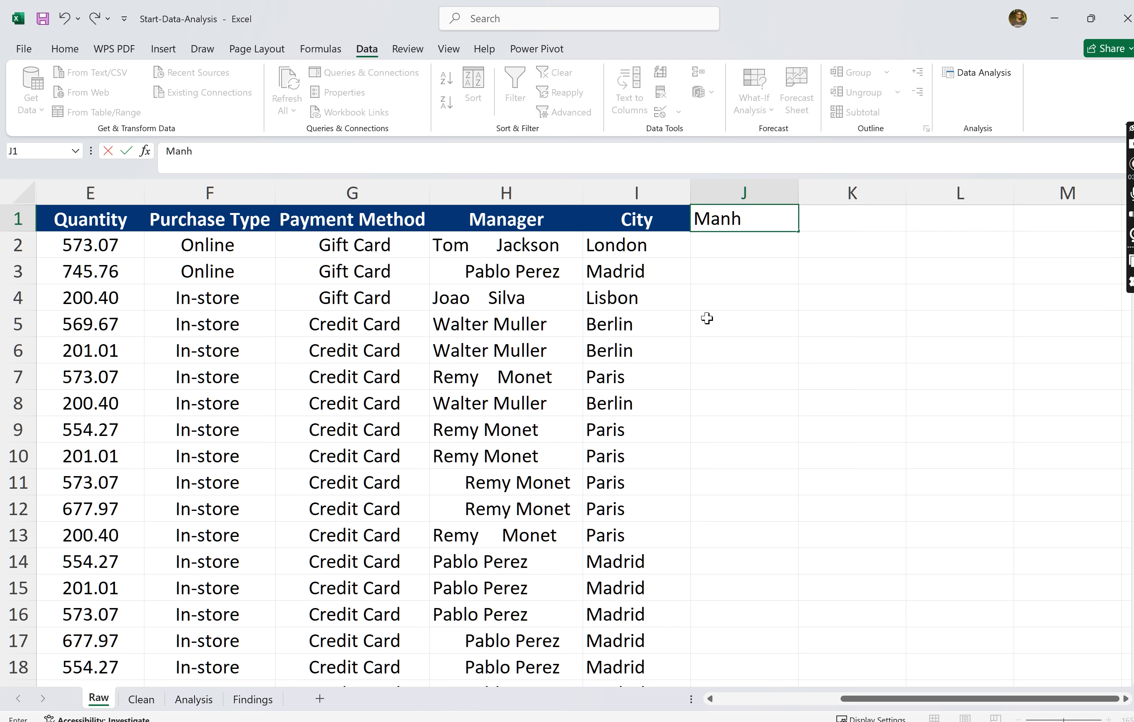
key(BackSpace)
text(ager 2)
key(Return)
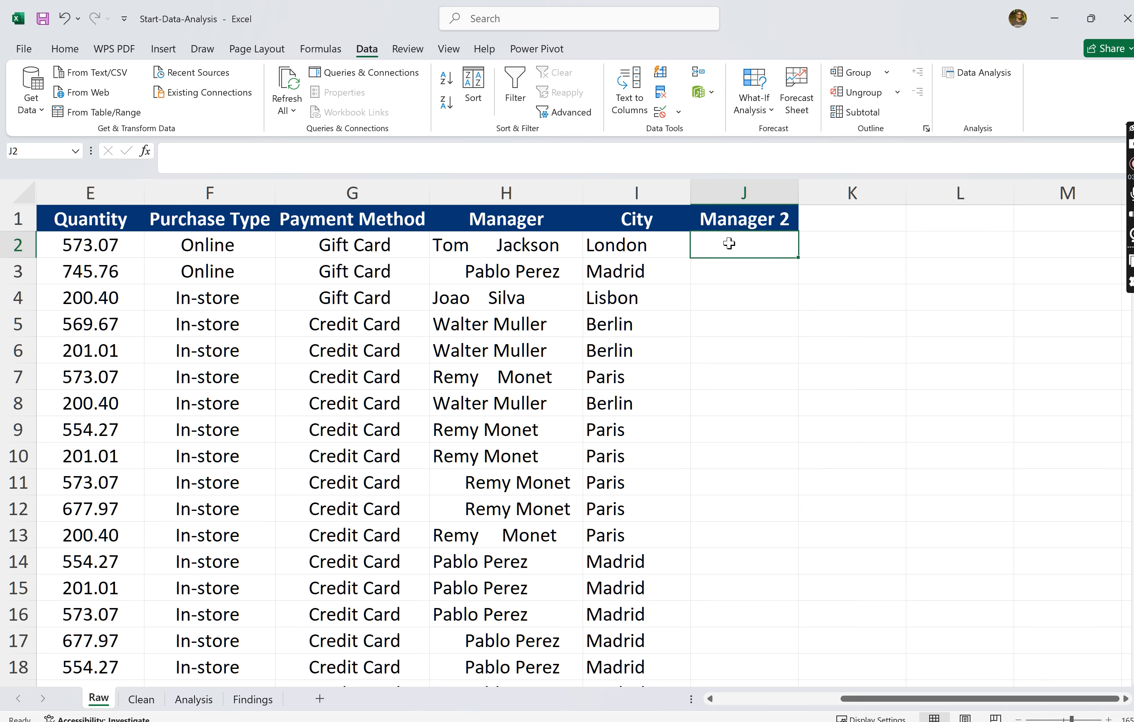
- Enter the formula =TRIM(H2) in cell J2 to strip the extra spaces from the first manager name
text(=)
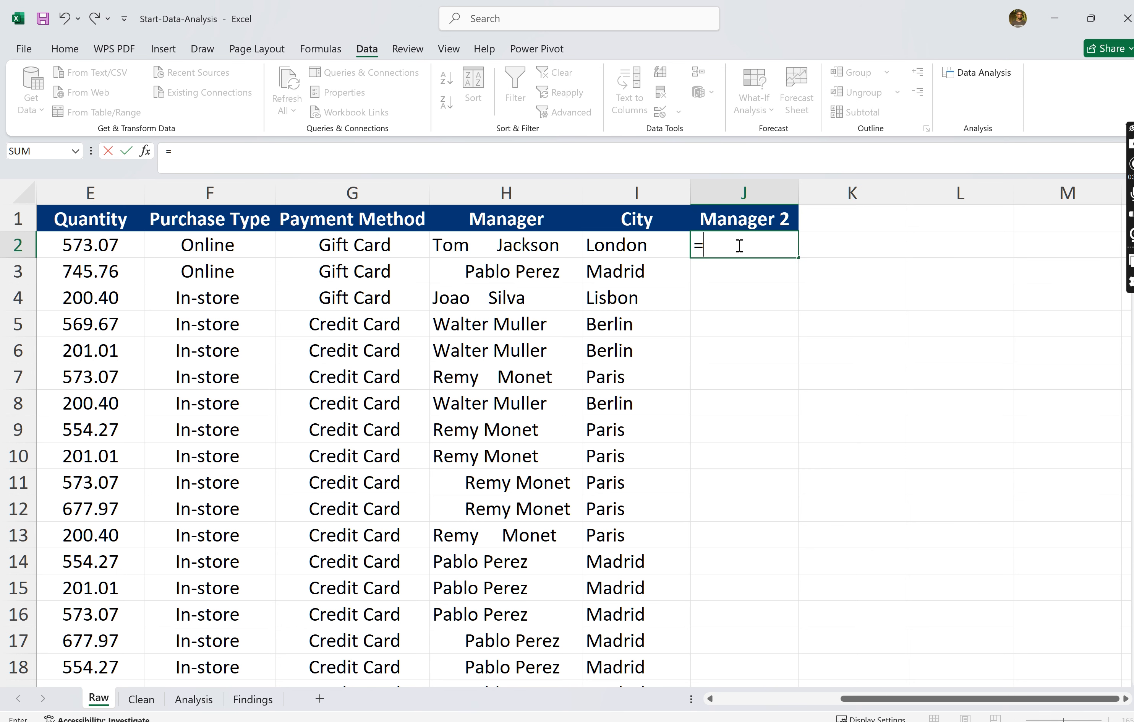
text(TRIM()
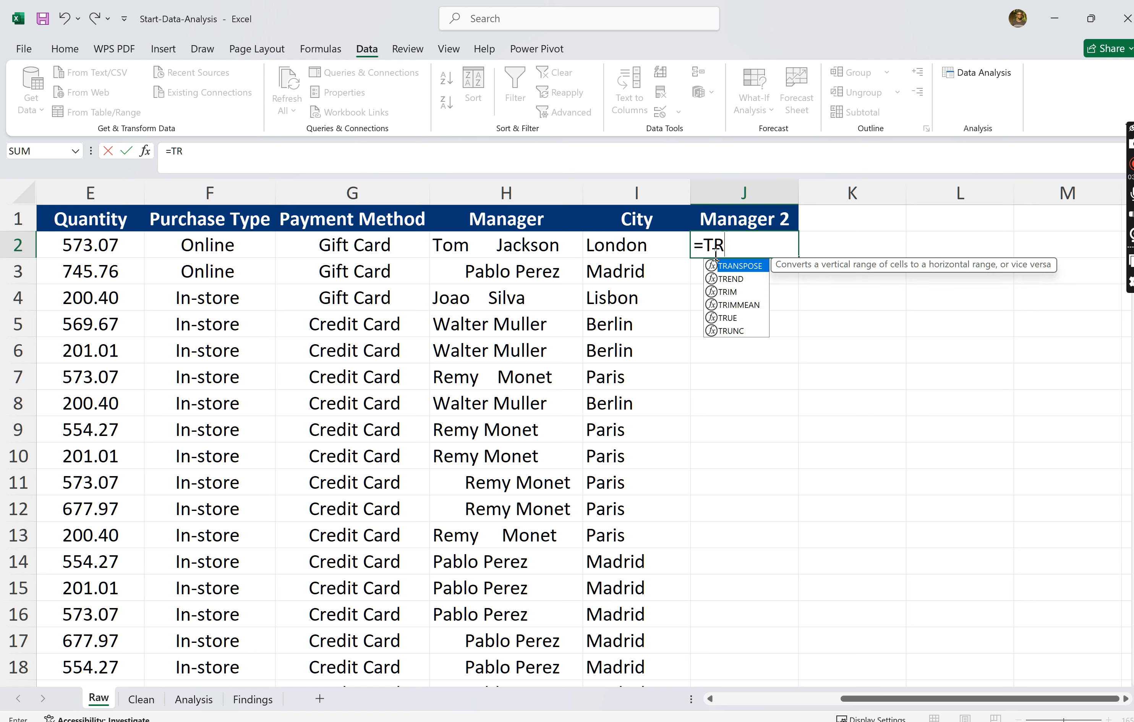
click(536, 244)
text())
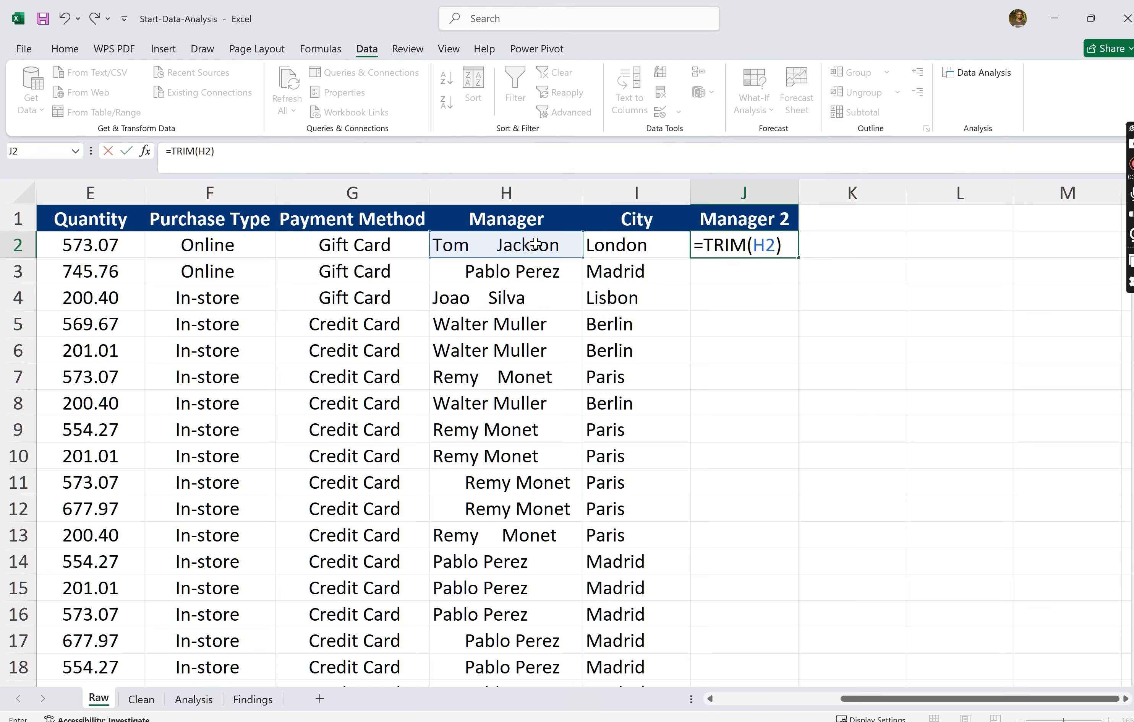
key(Return)
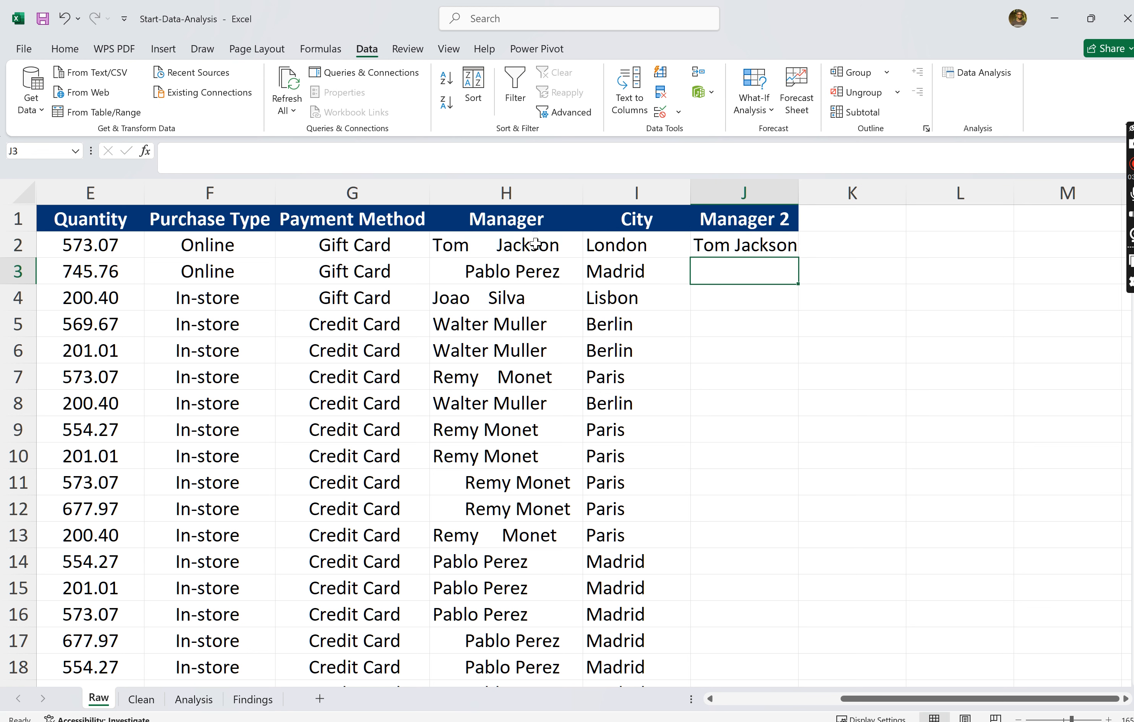
- Fill the TRIM formula from J2 down the Manager 2 column to the last data row, 255
click(717, 245)
drag(798, 258, 772, 586)
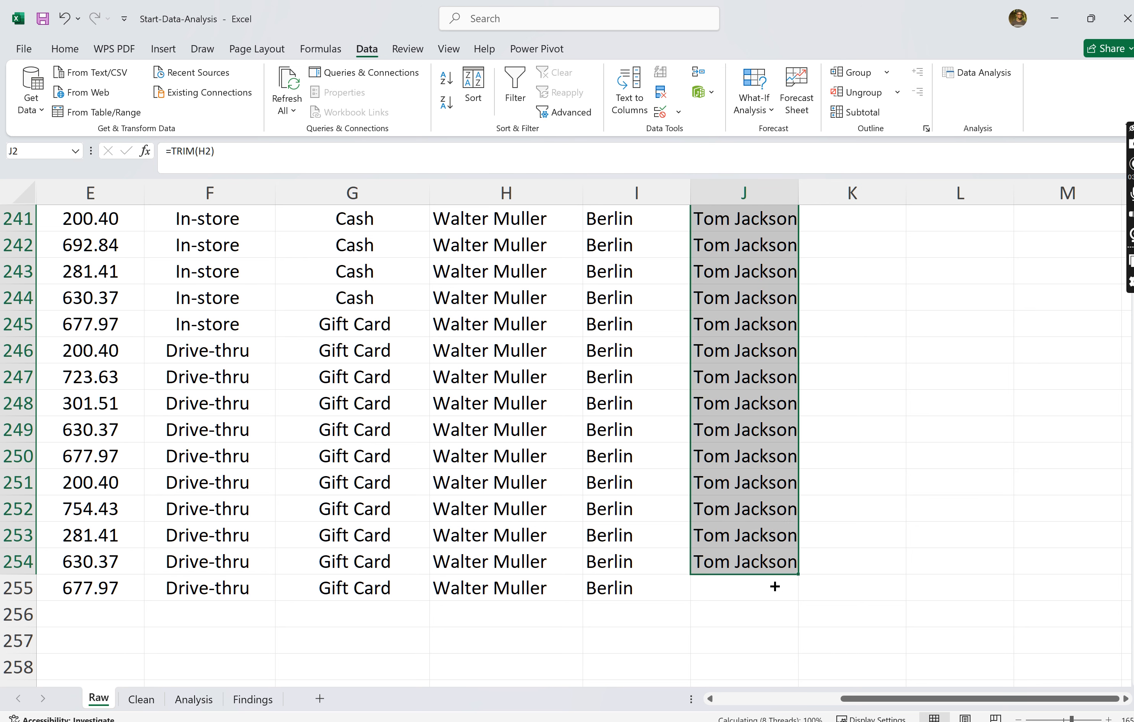
click(827, 562)
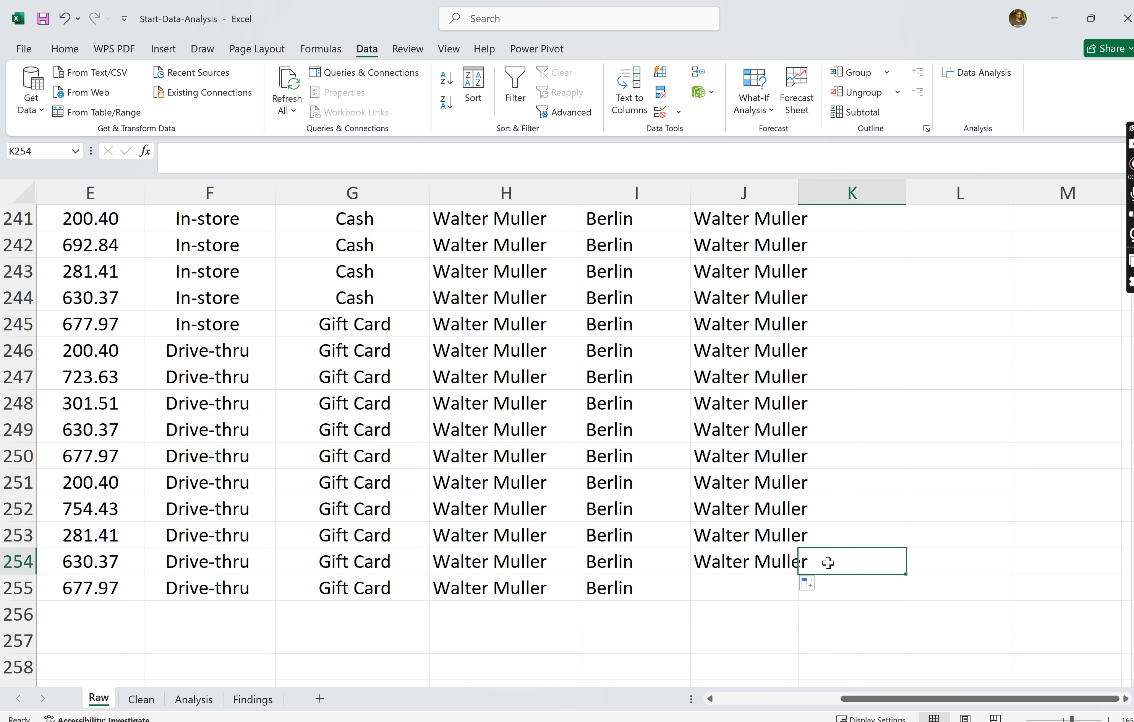
click(754, 546)
click(763, 557)
drag(797, 573, 795, 601)
click(922, 530)
scroll(922, 530, up, 20)
scroll(922, 530, up, 20)
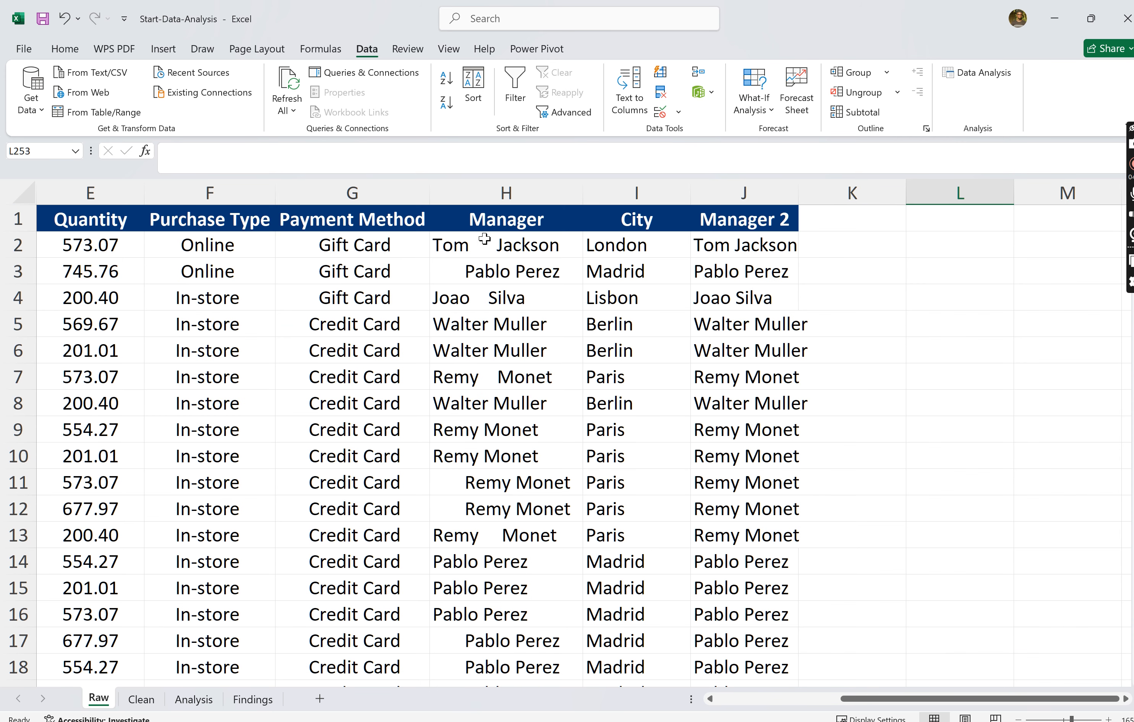
- Widen column J so the full manager names fit under the Manager 2 header
click(485, 238)
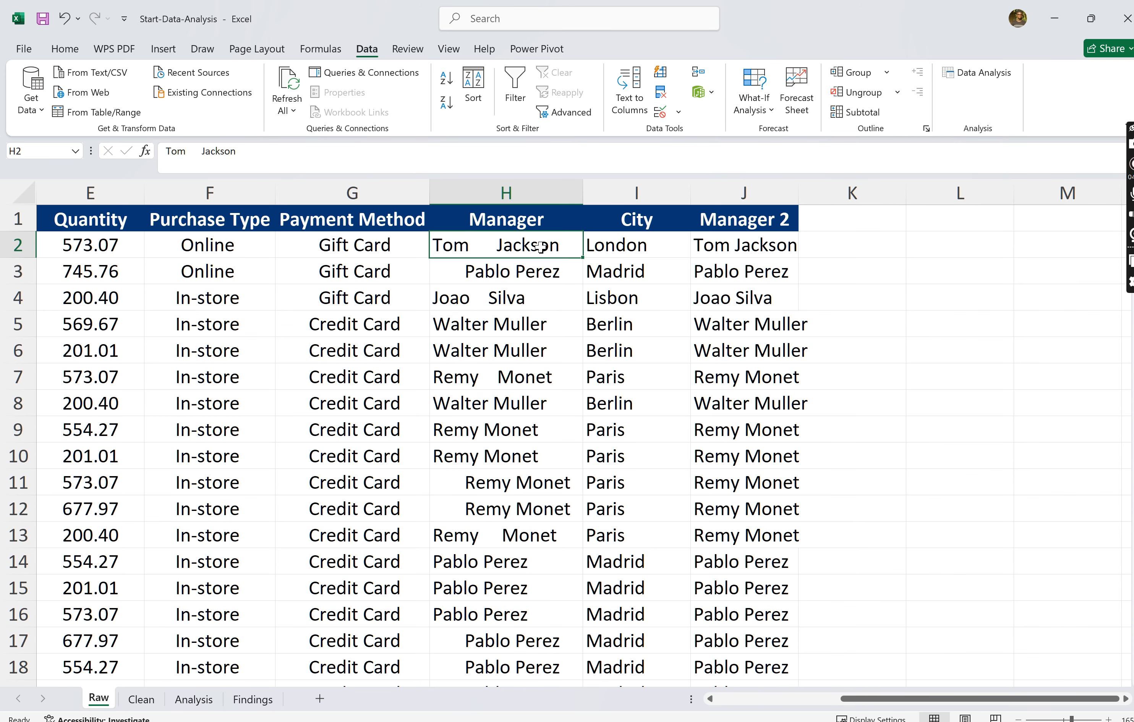
click(749, 193)
drag(798, 193, 866, 193)
click(882, 253)
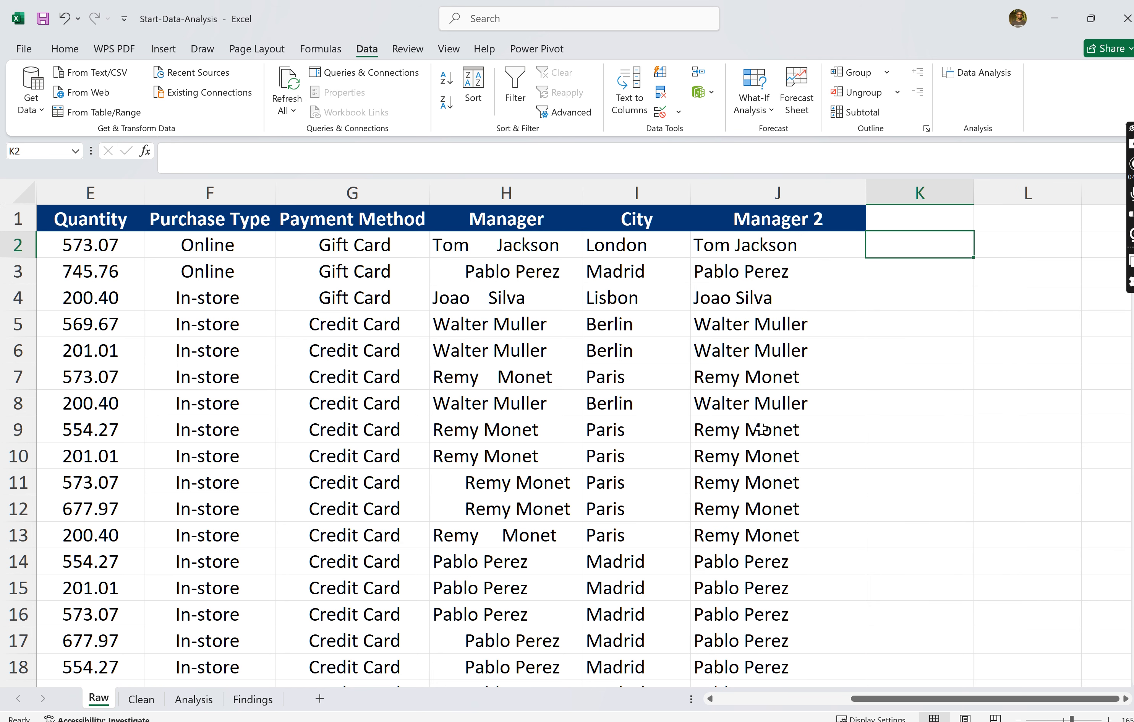
- Delete the original Manager column H, leaving the Manager 2 column in place
click(530, 186)
right_click(532, 193)
key(Escape)
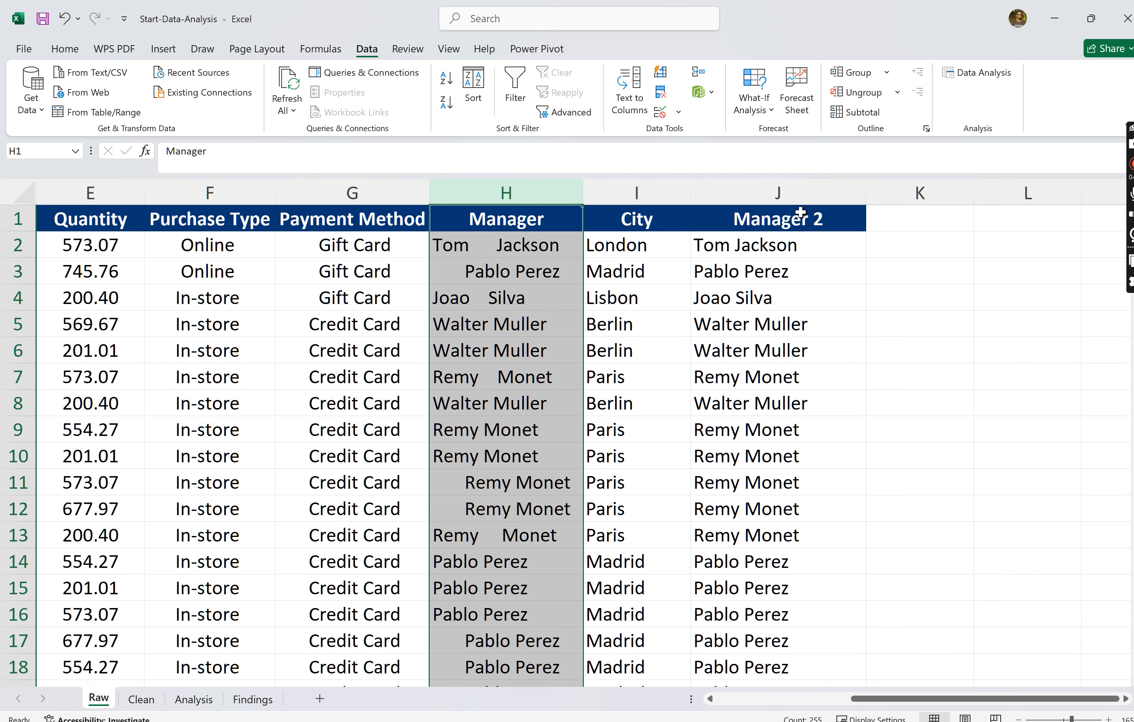
click(802, 190)
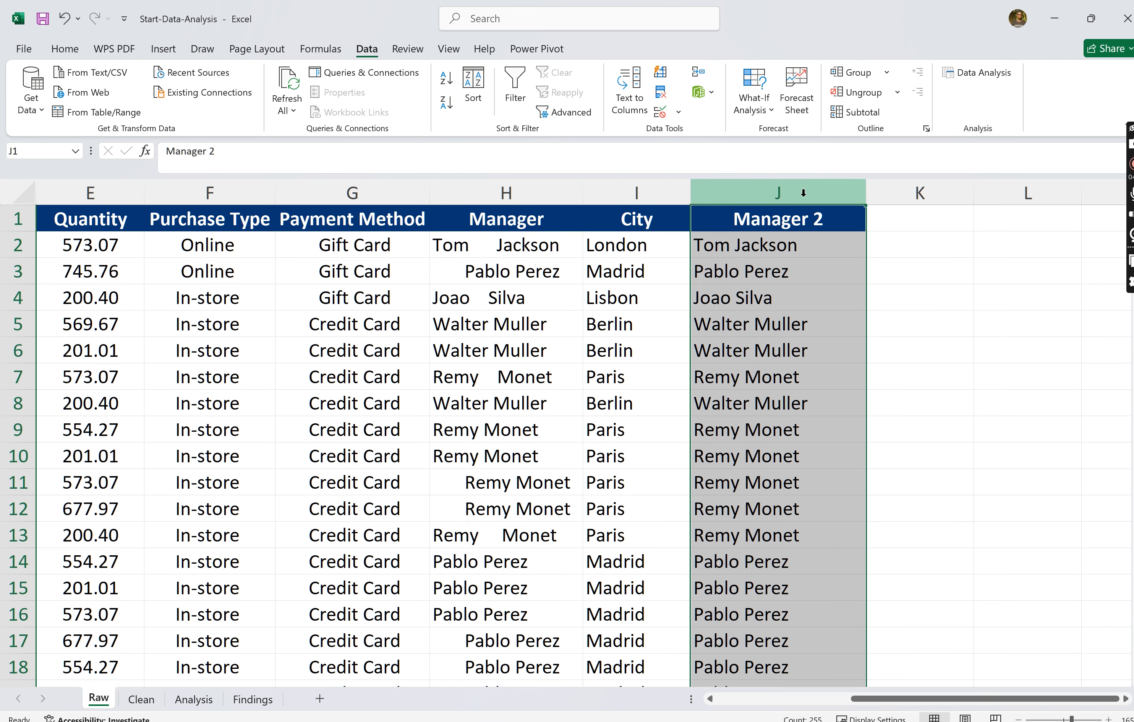
click(522, 191)
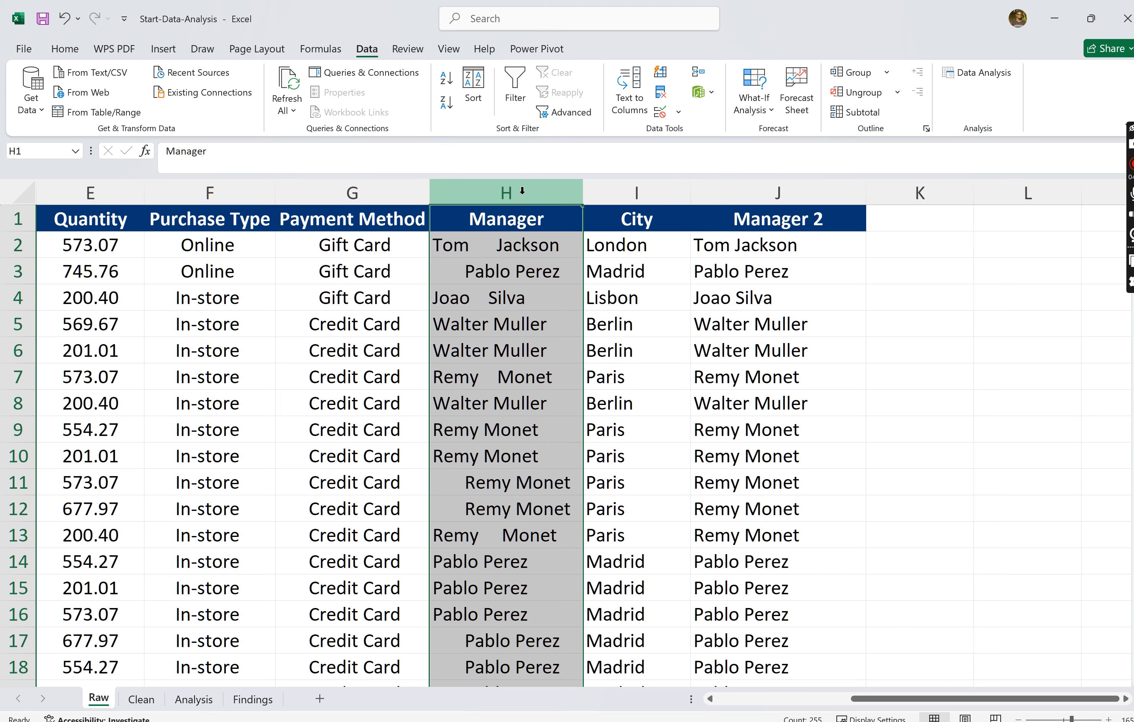
right_click(523, 190)
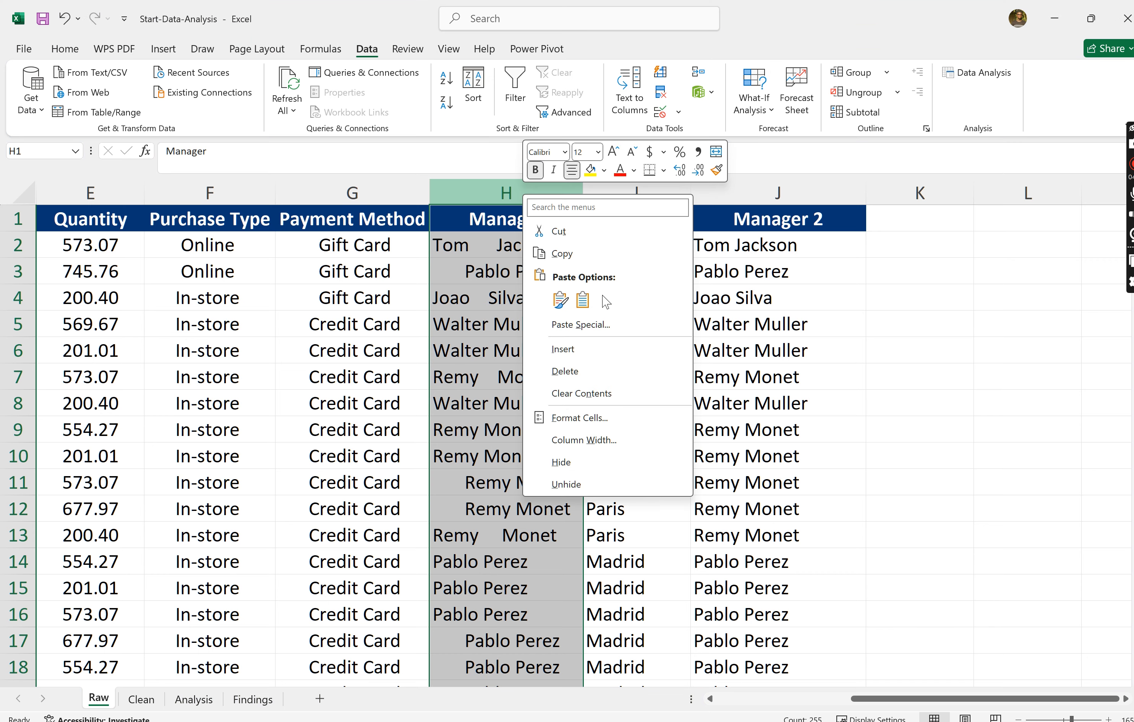
click(571, 371)
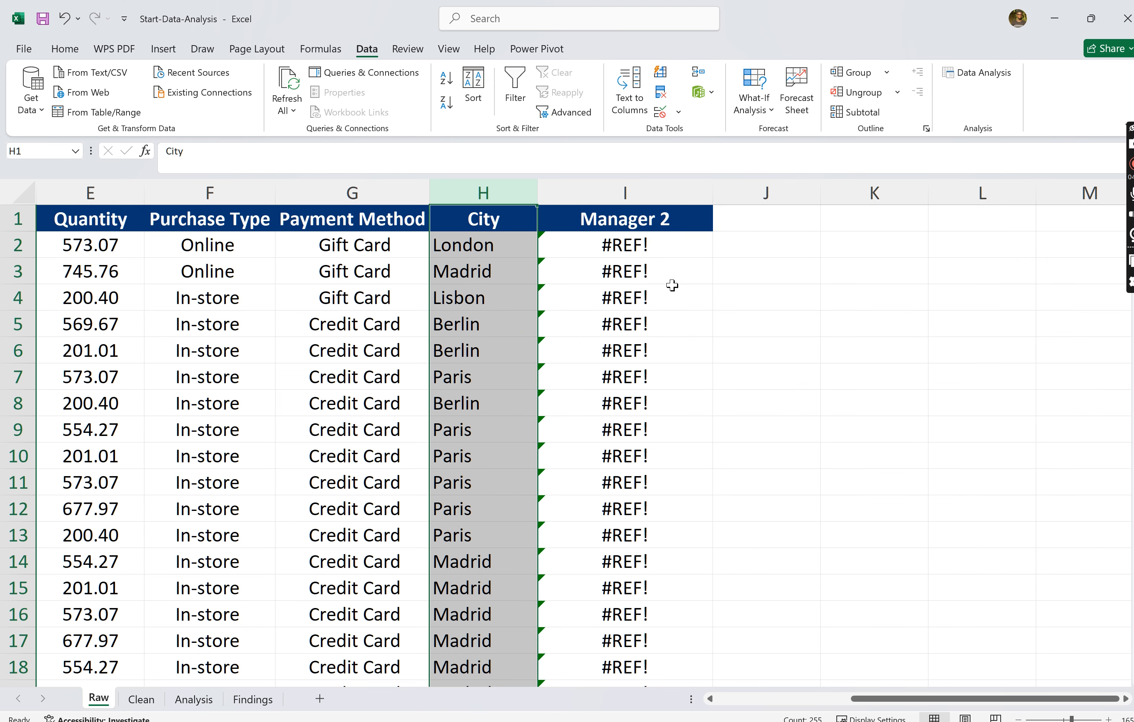
click(684, 318)
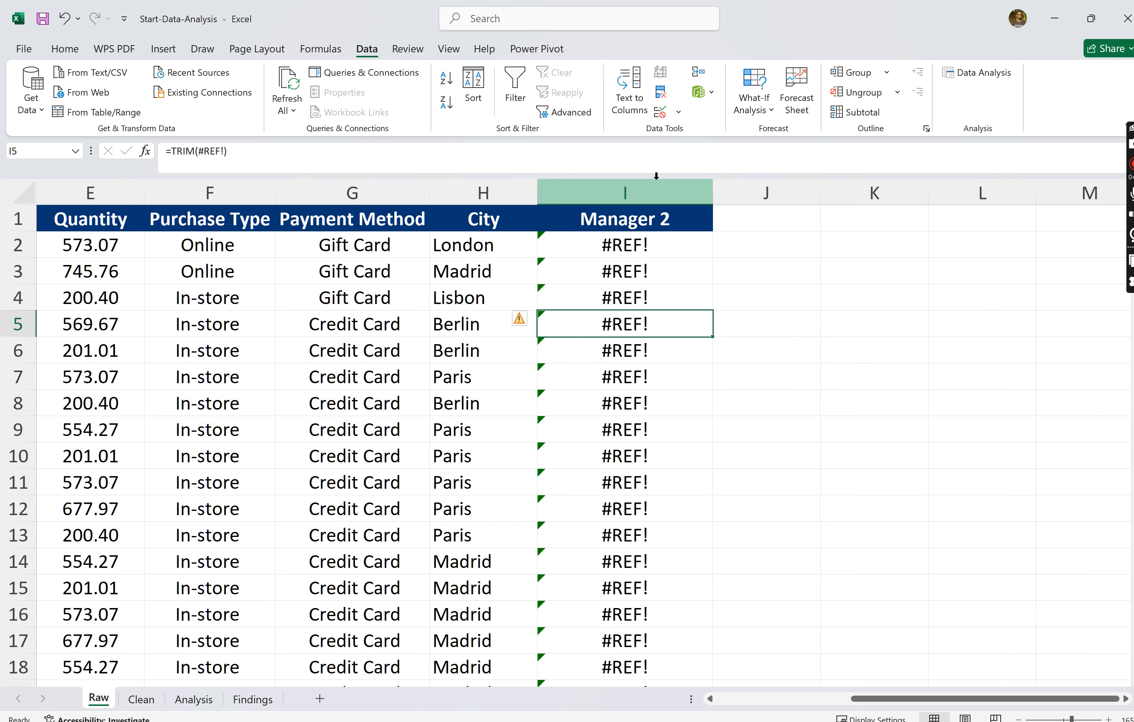
- Undo the deletion of the original Manager column H
click(653, 194)
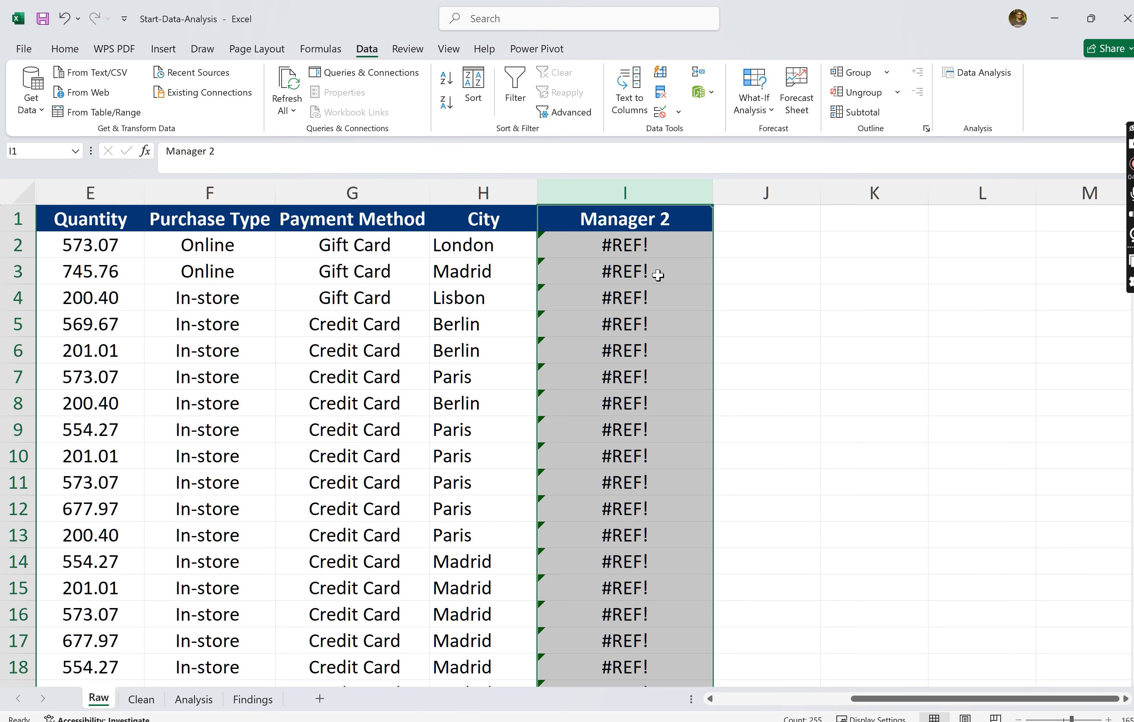
key(ctrl+z)
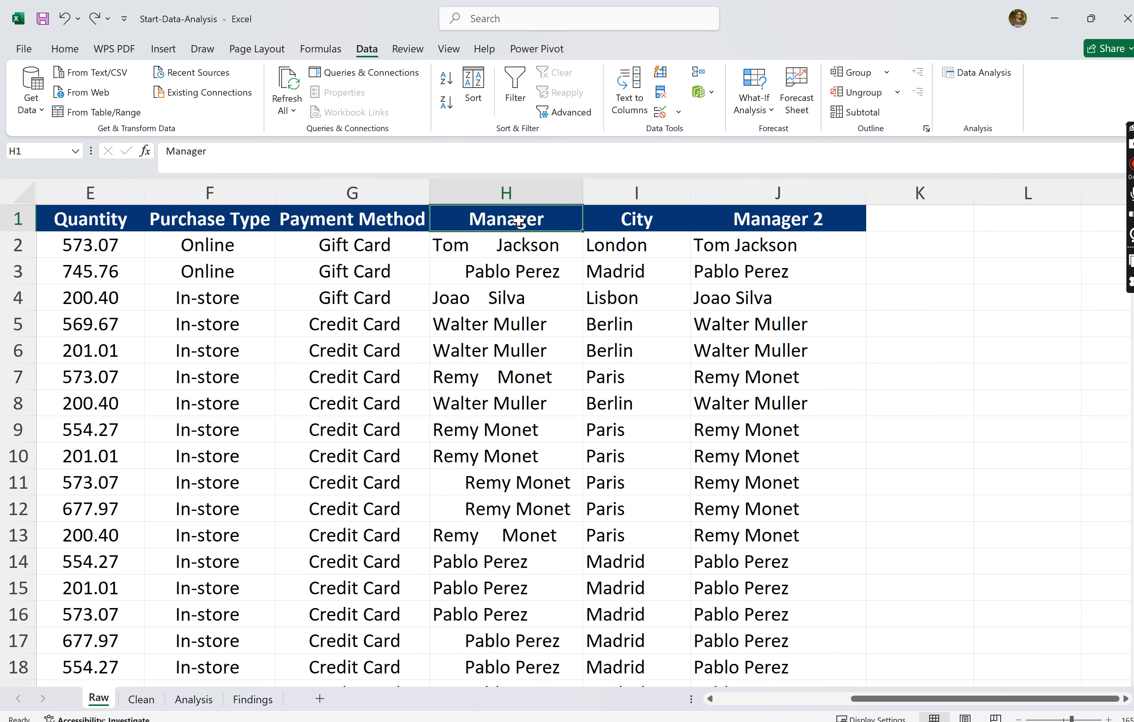
click(540, 182)
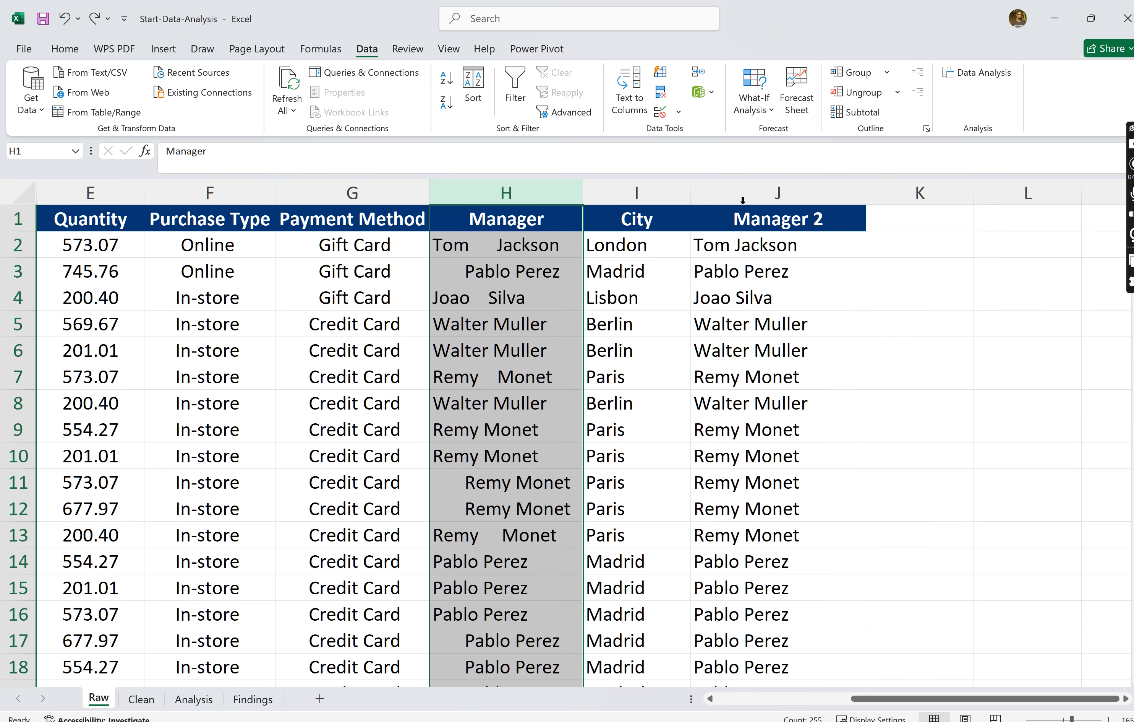
- Copy the Manager 2 column J and paste it as values only into column K
click(743, 195)
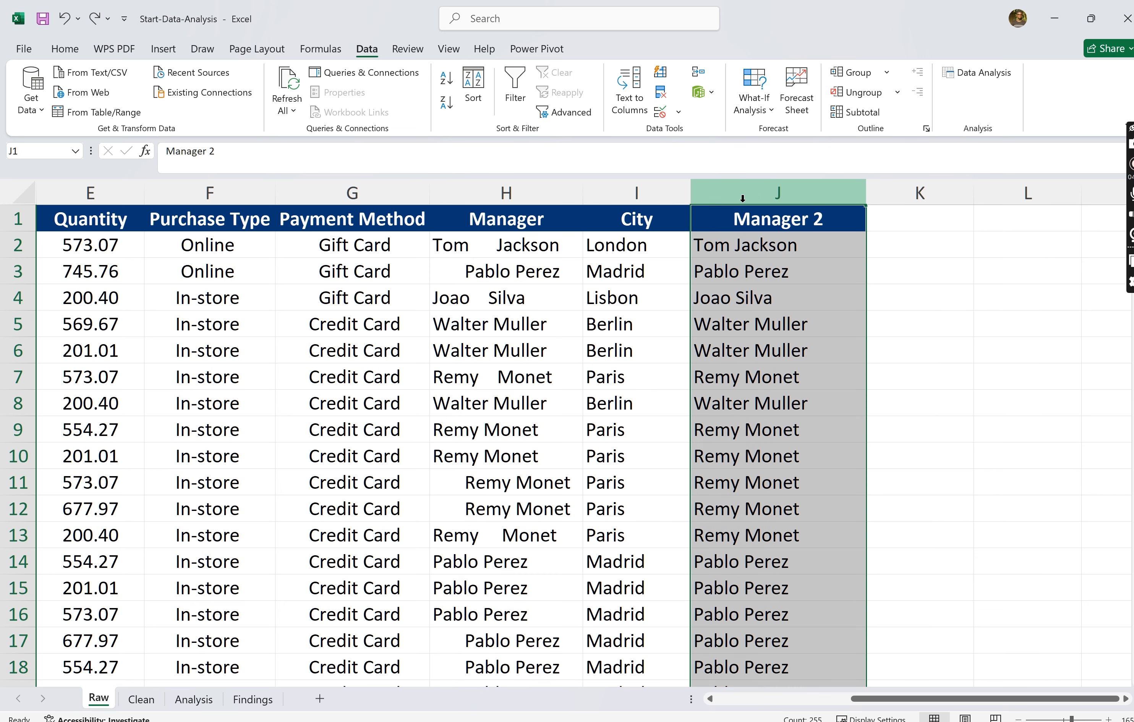
right_click(760, 192)
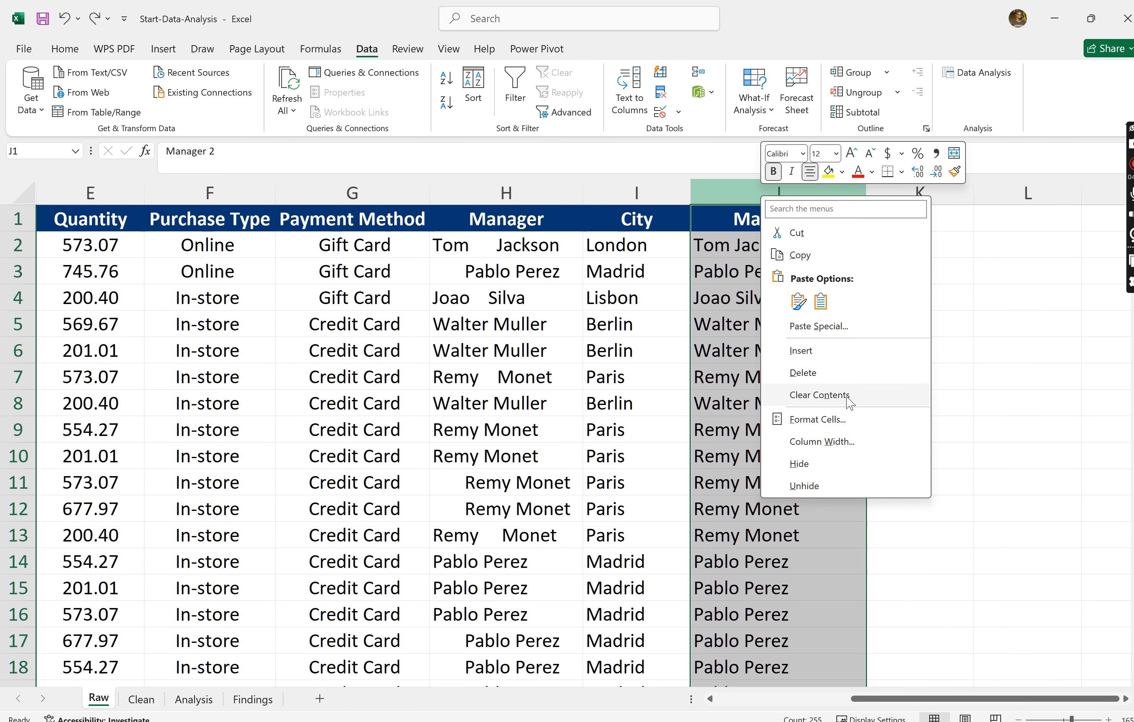
click(804, 260)
scroll(818, 301, right, 1)
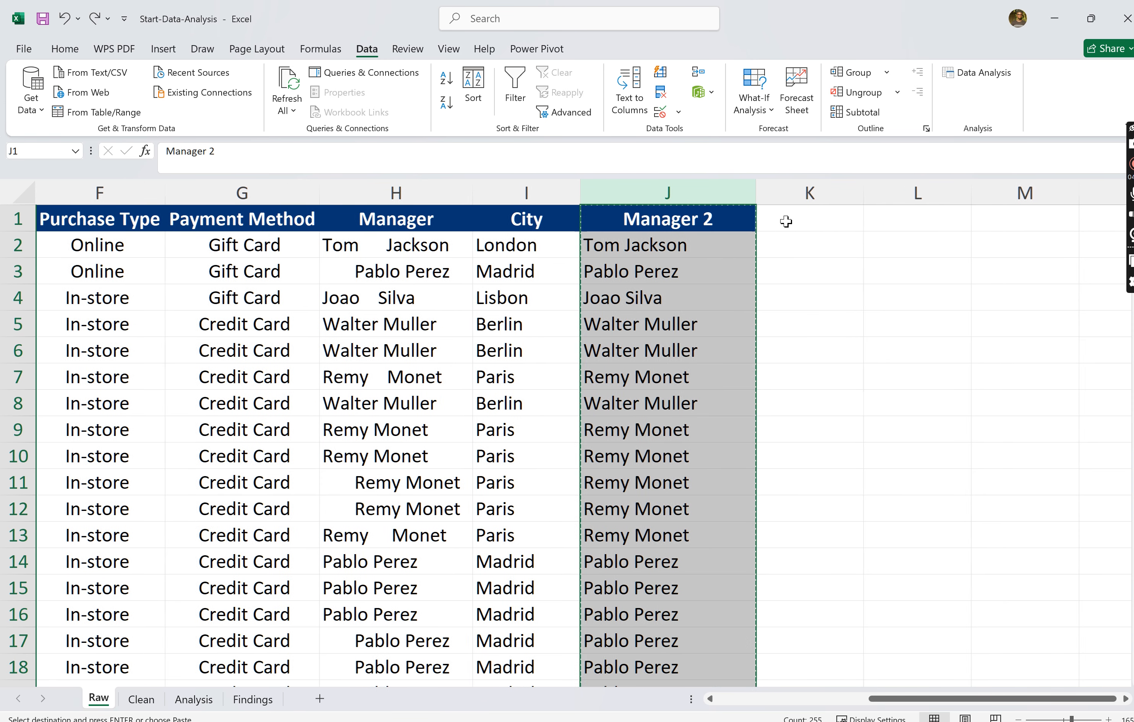
click(802, 195)
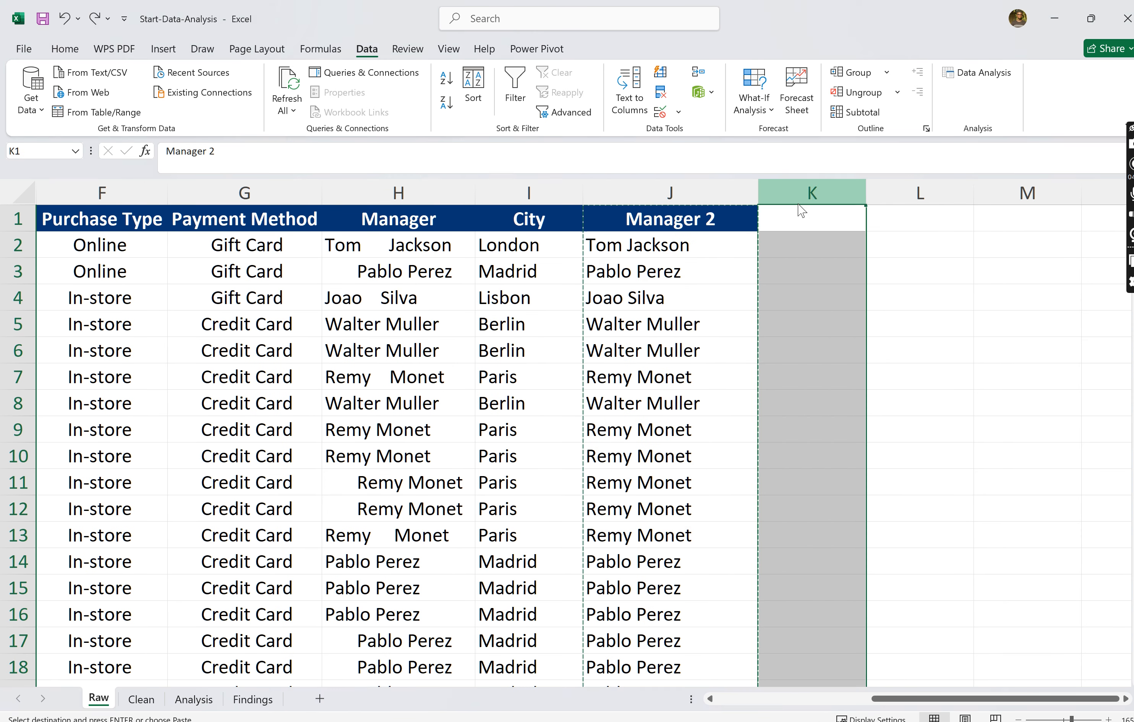
right_click(800, 201)
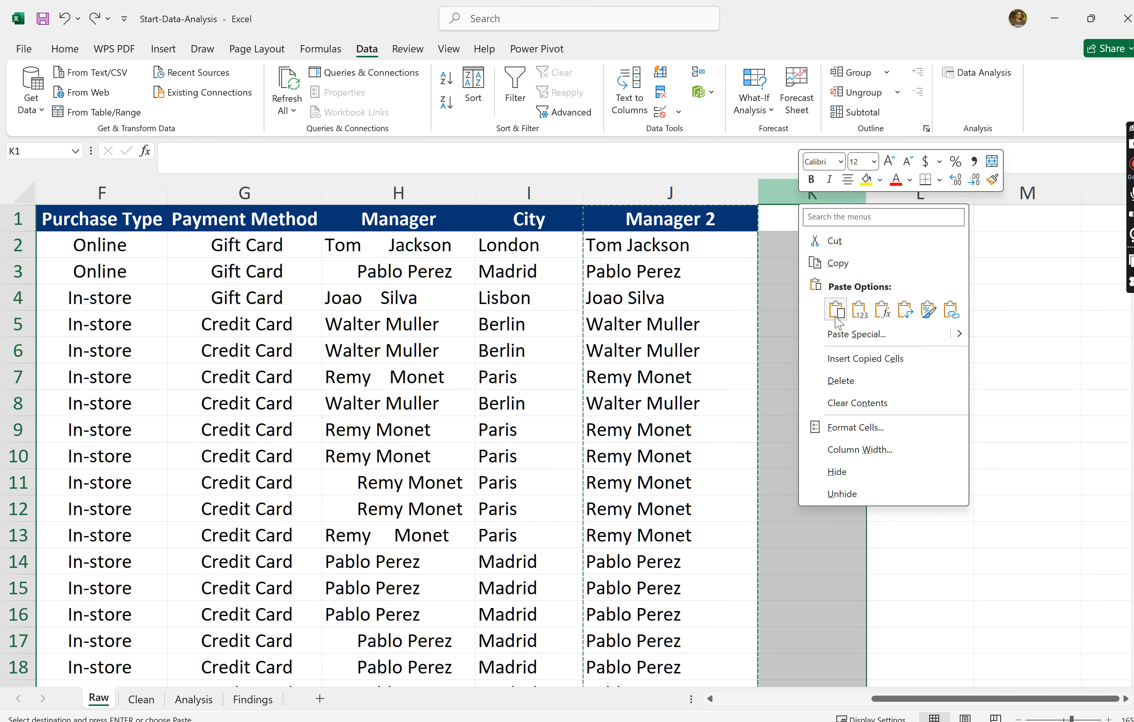
click(860, 310)
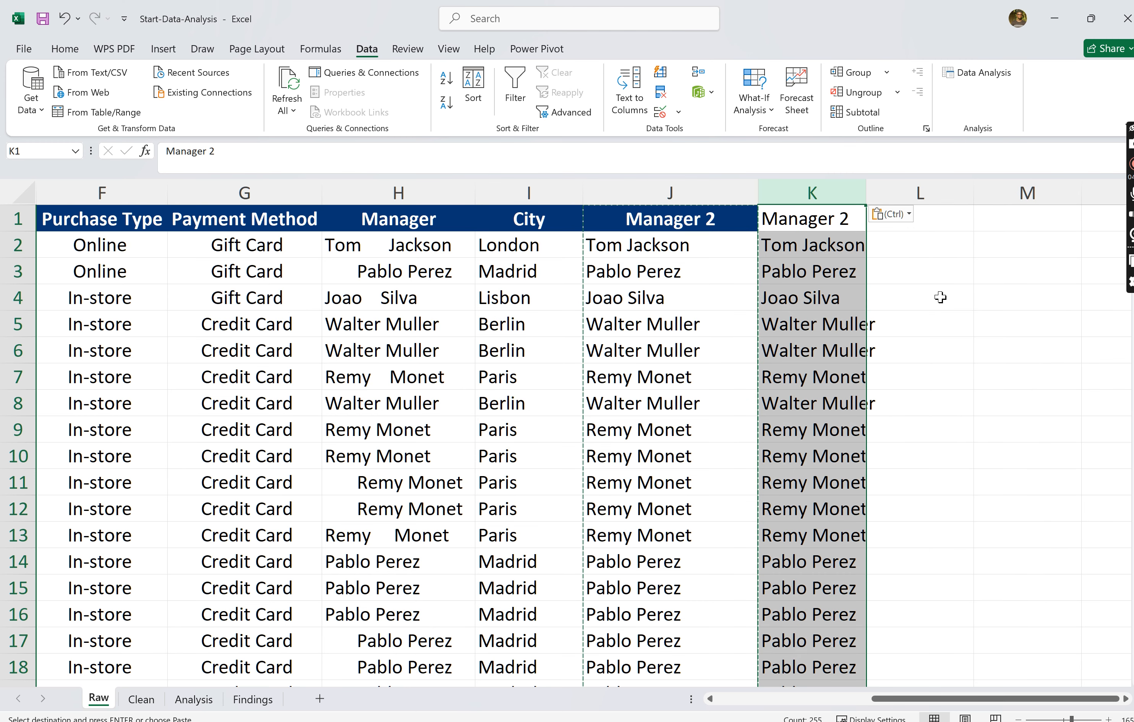
click(940, 297)
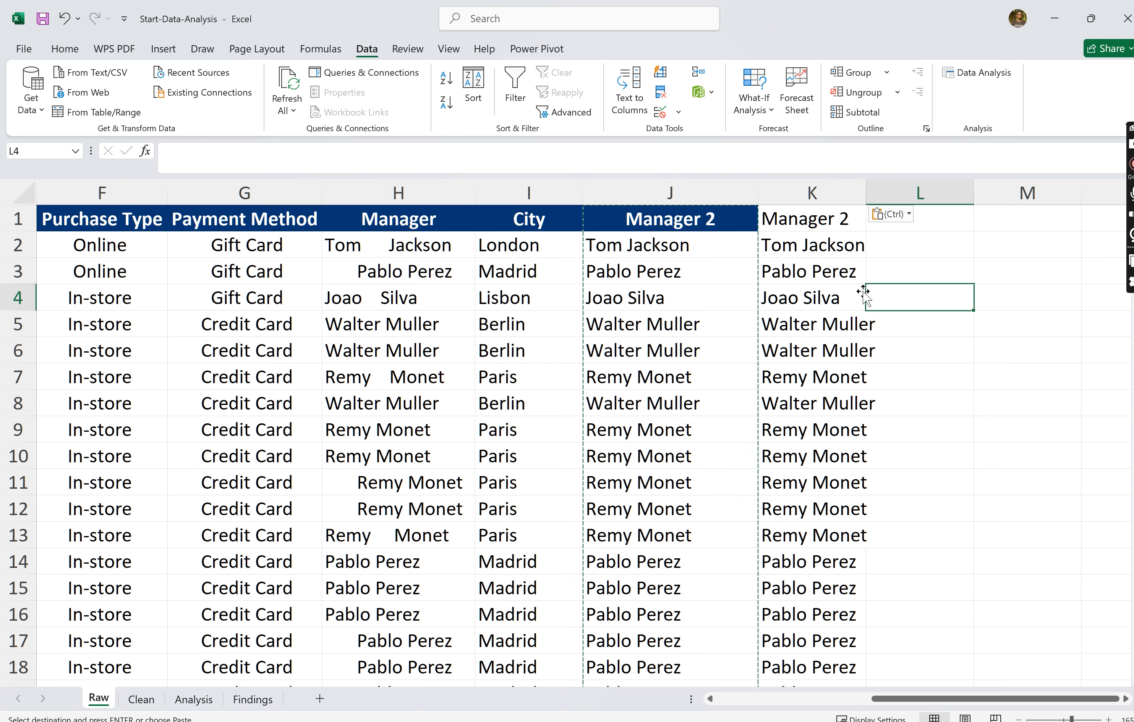
key(Escape)
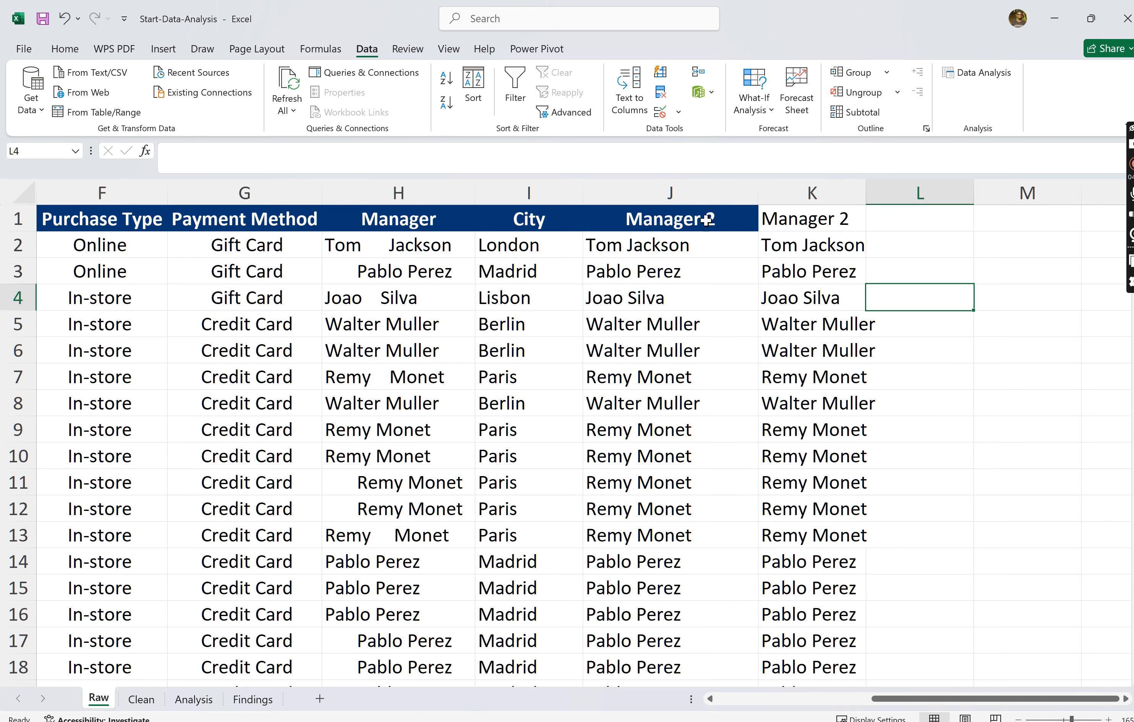
- Delete the formula-based Manager 2 column J and the original Manager column H, keeping the values-only copy
click(678, 193)
right_click(682, 195)
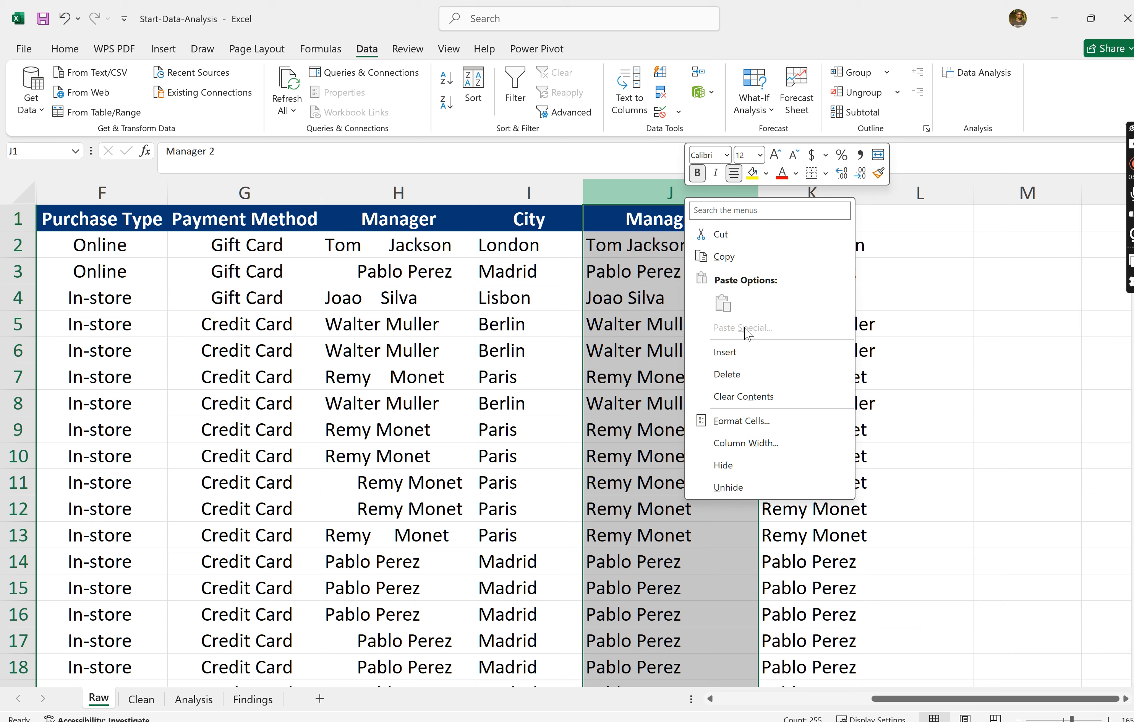
click(734, 375)
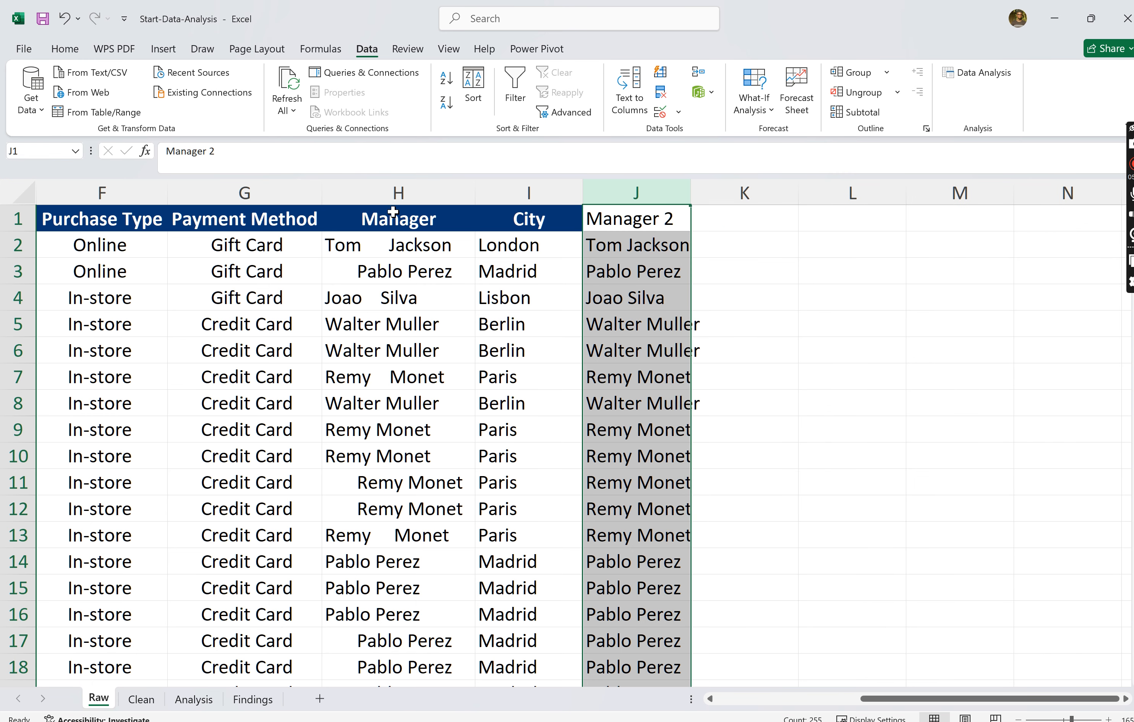
click(375, 196)
right_click(376, 197)
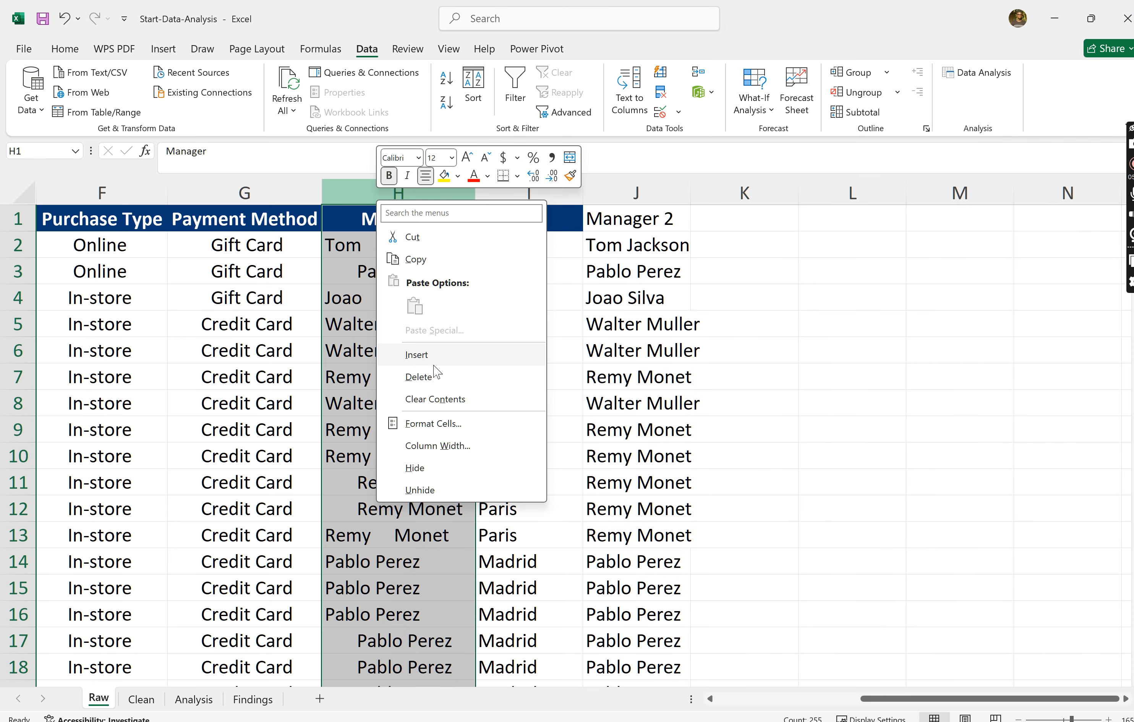
click(422, 376)
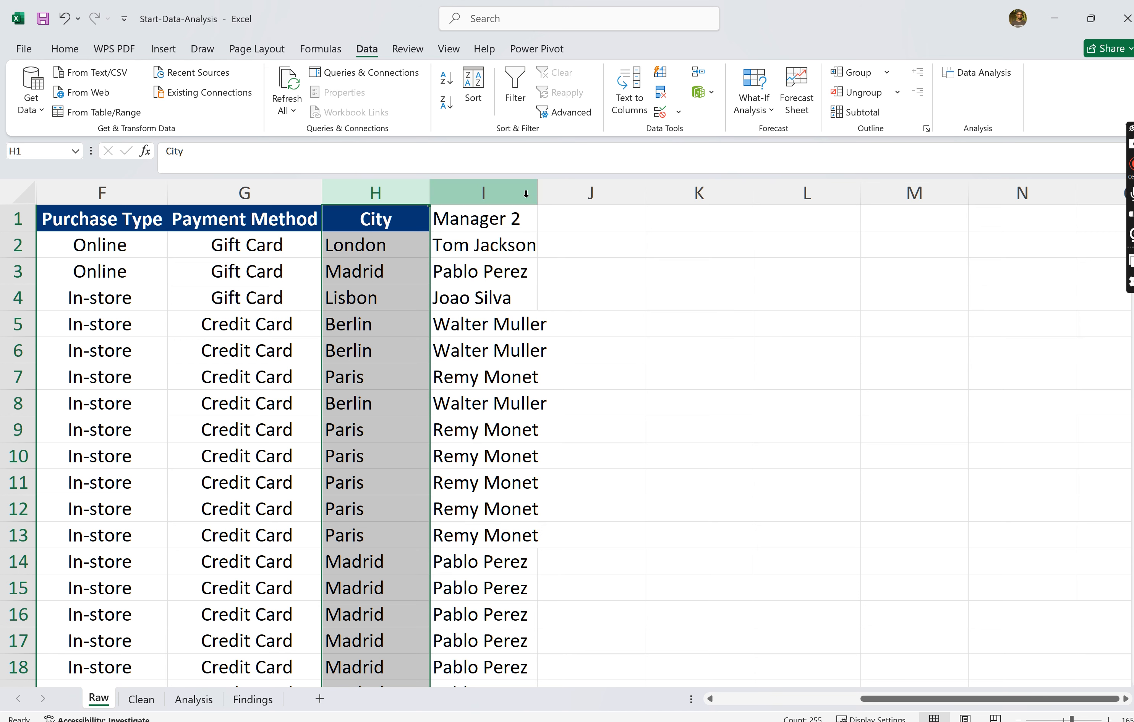
click(527, 193)
click(498, 228)
click(500, 234)
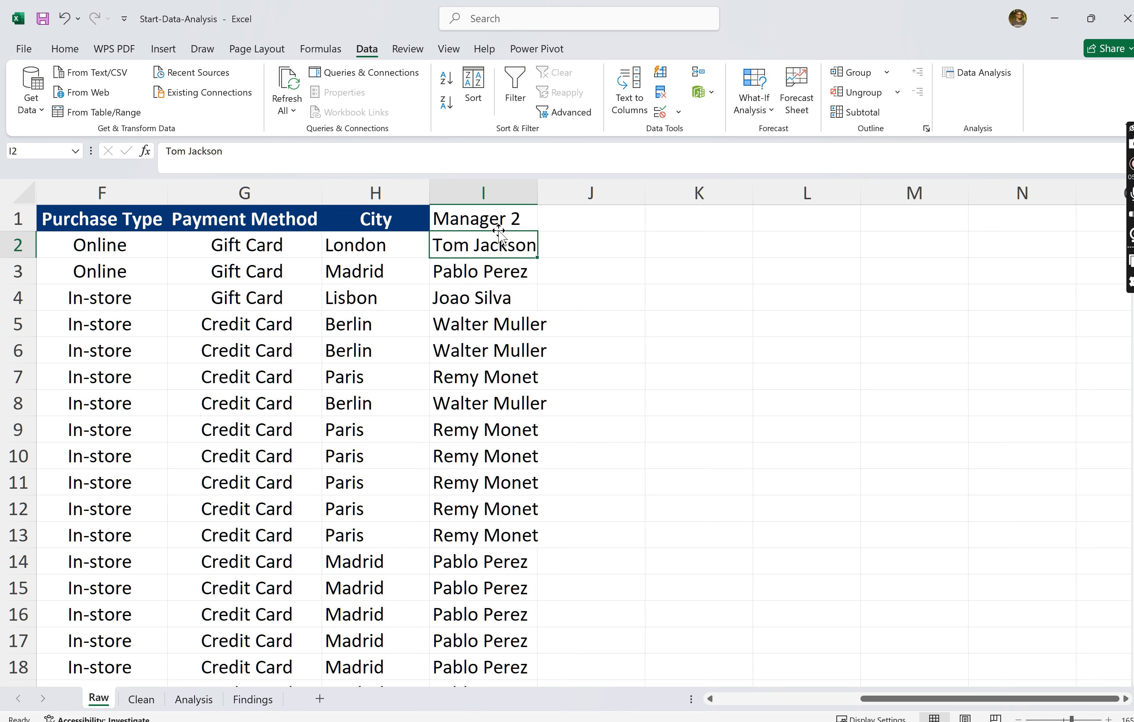
click(540, 268)
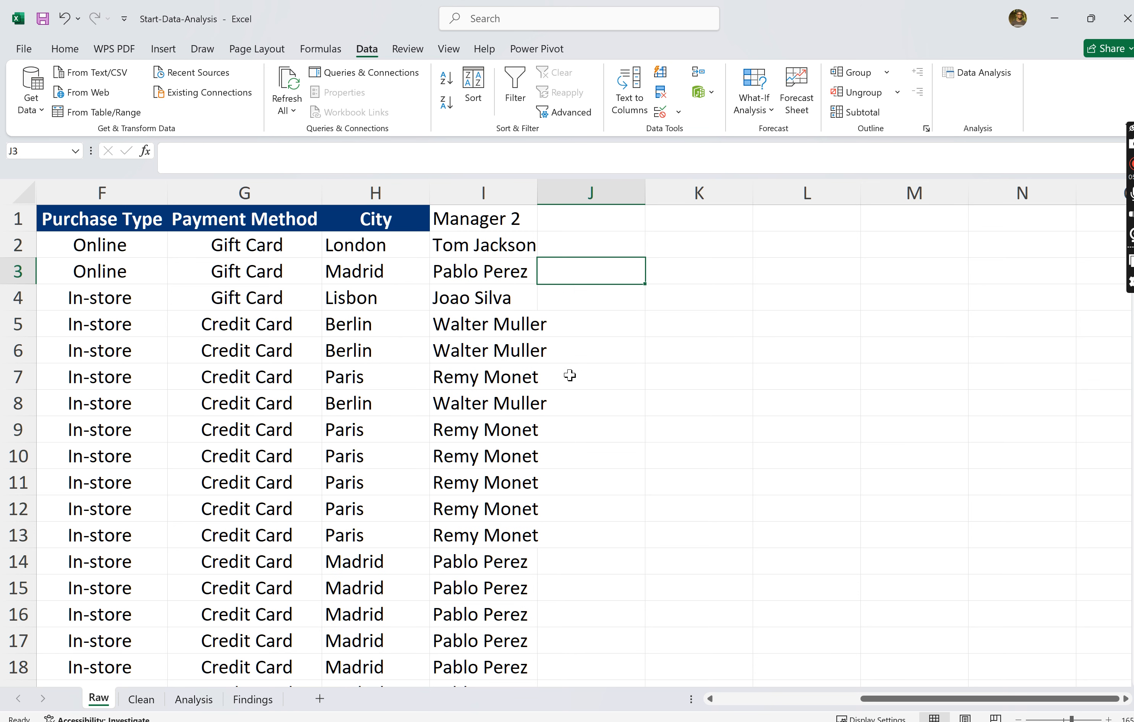
scroll(569, 376, down, 5)
scroll(570, 376, up, 5)
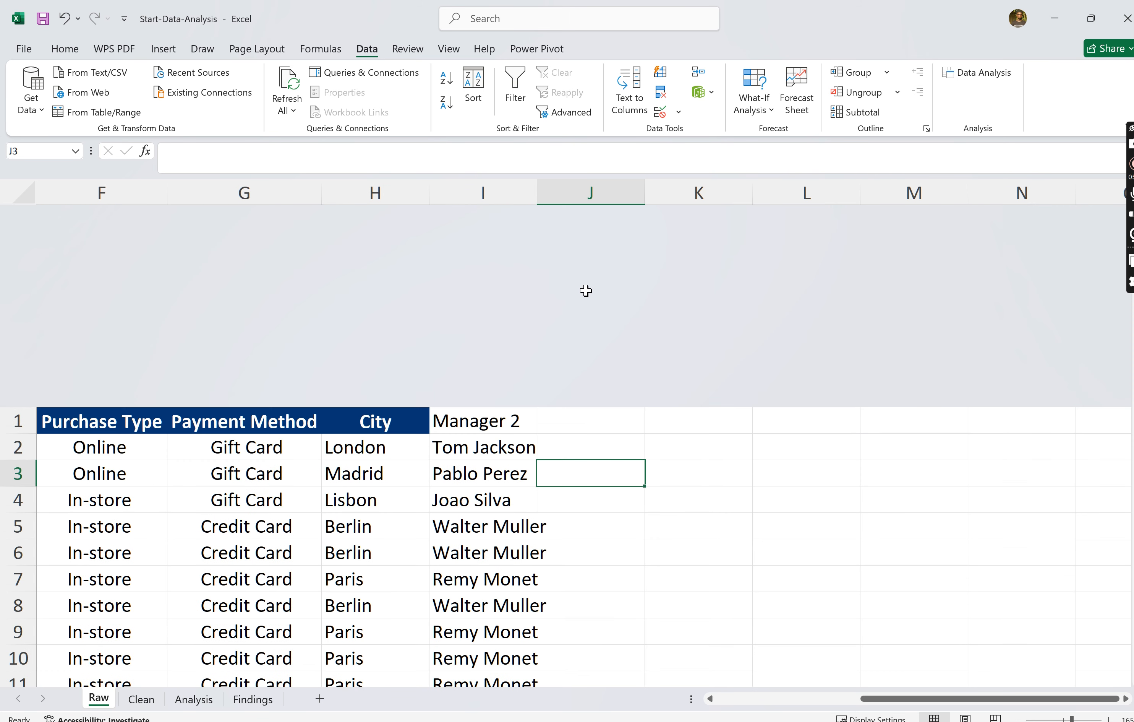
click(721, 474)
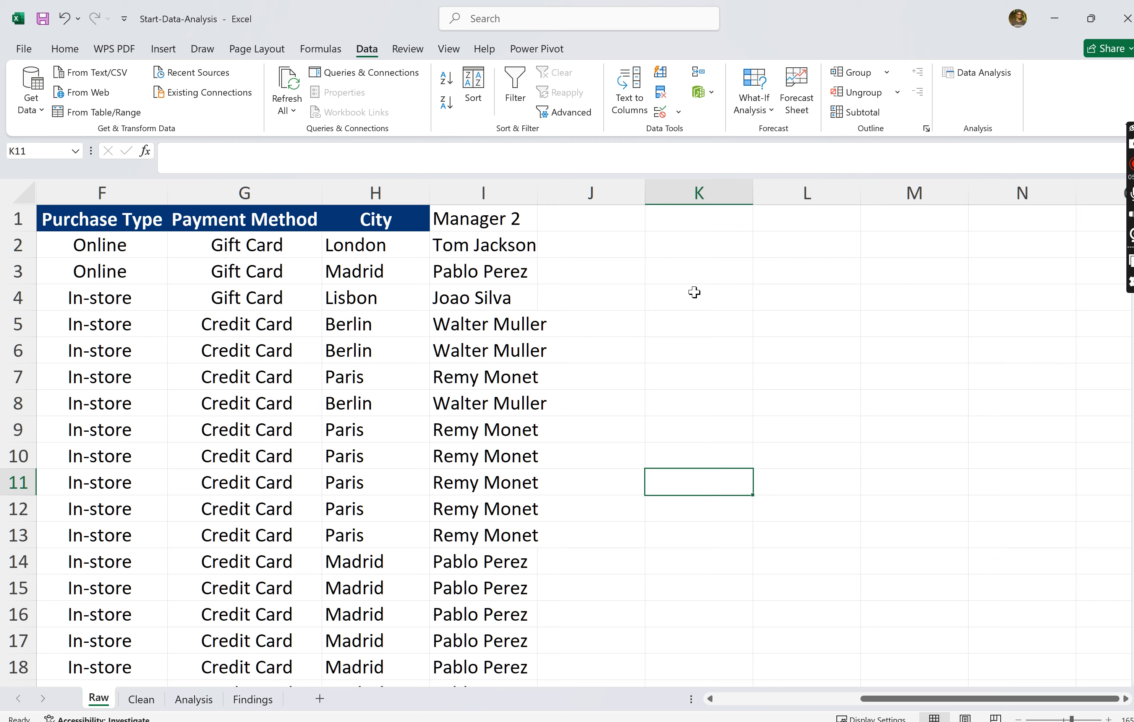
- Enter the header FIRST NAME MANAGER in cell J1 and widen column J to fit it
click(600, 215)
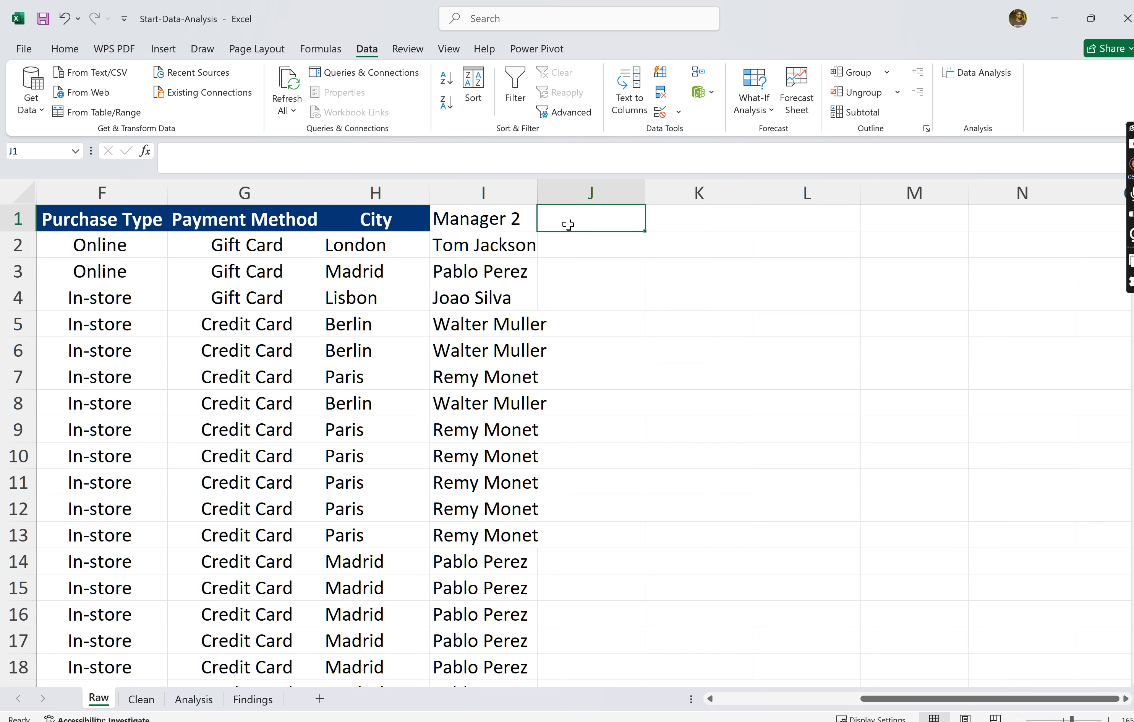
text(FIRST NAME MANAGER)
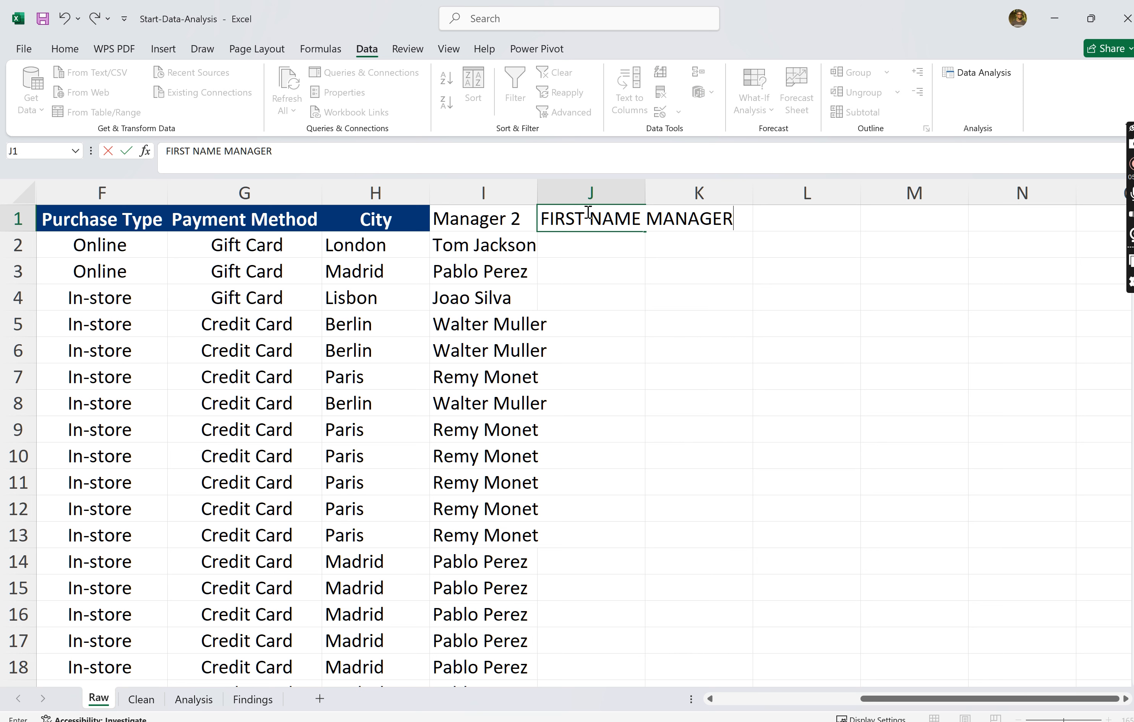
click(590, 192)
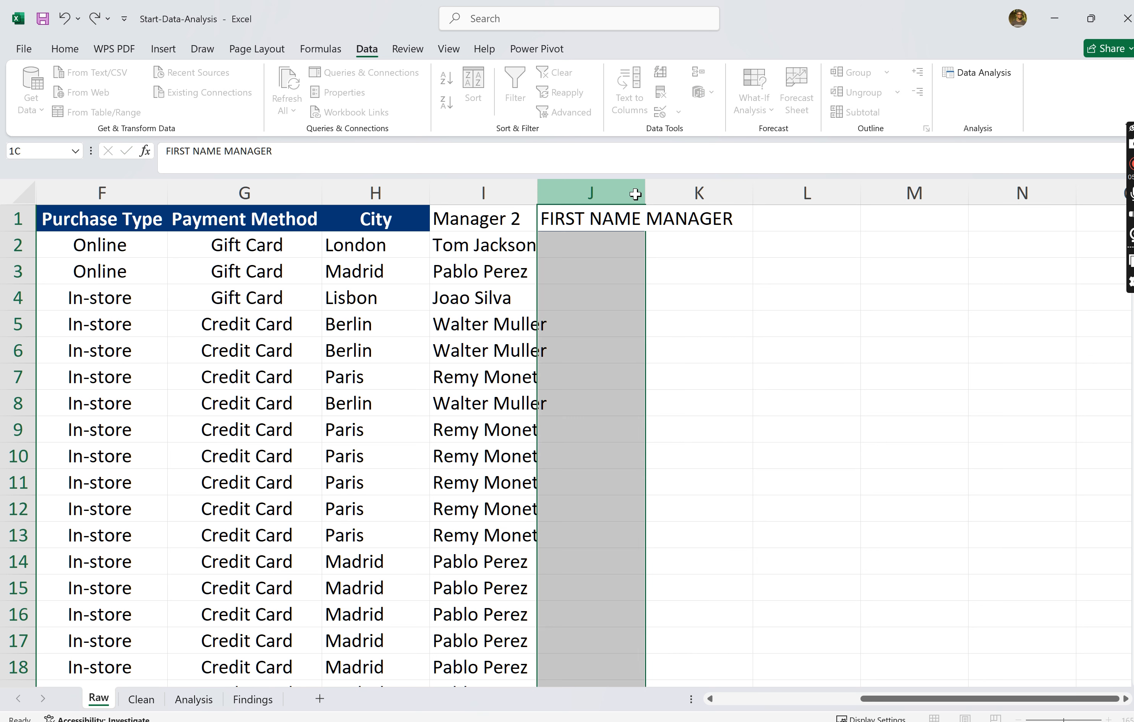
drag(648, 193, 777, 195)
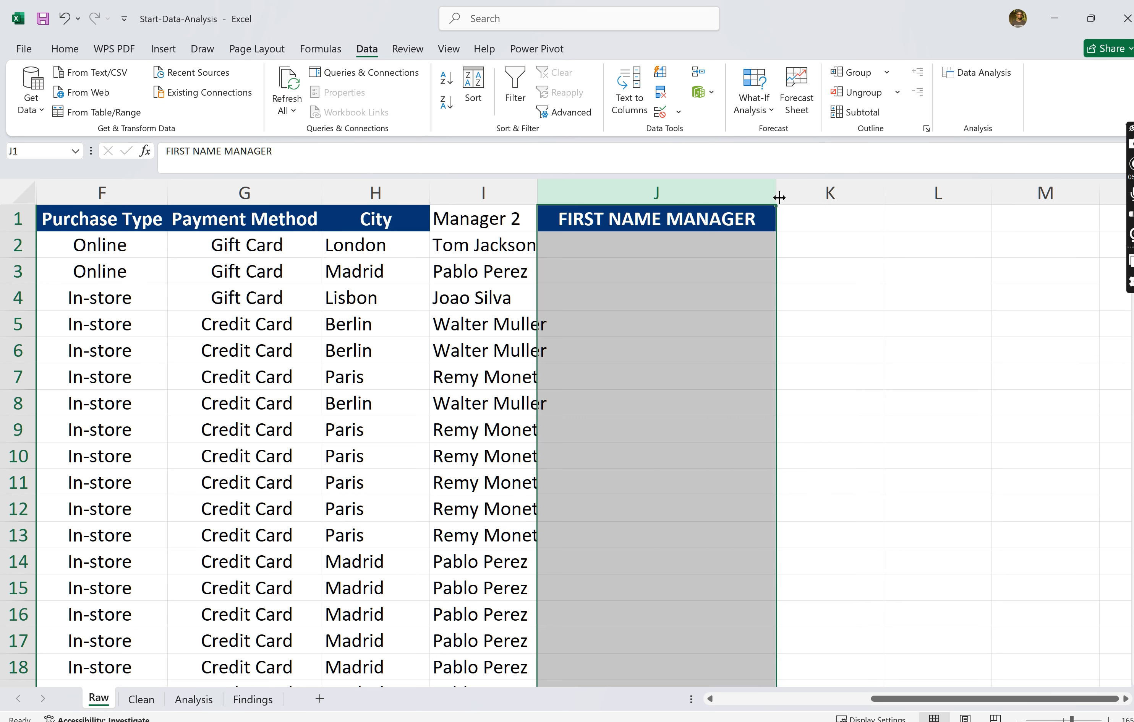
click(874, 266)
- Begin a LEFT formula in cell J2 that uses the manager name in I2 as its text
click(707, 243)
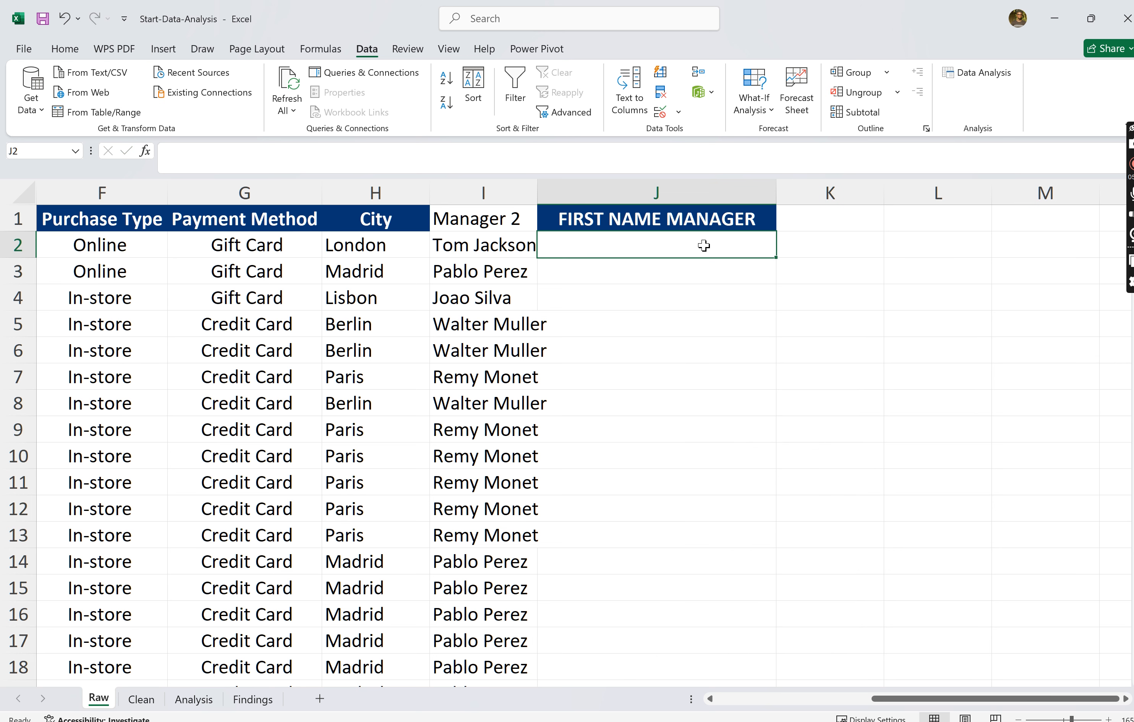
click(463, 243)
click(589, 245)
text(=LEFT()
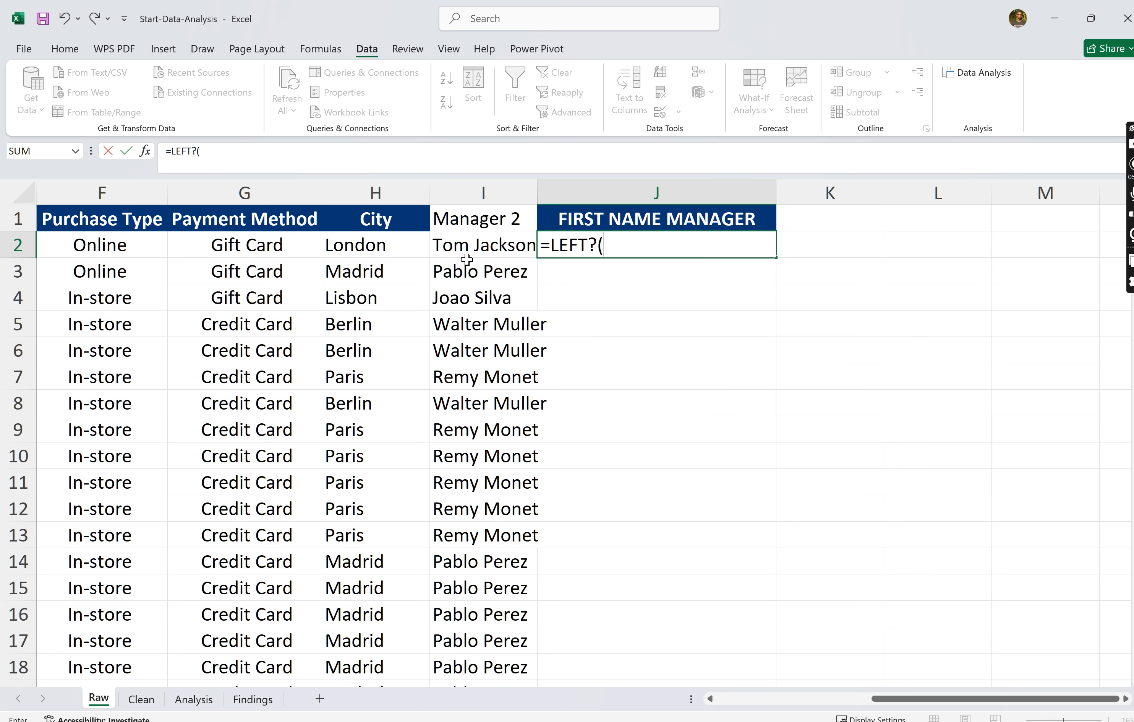
click(461, 250)
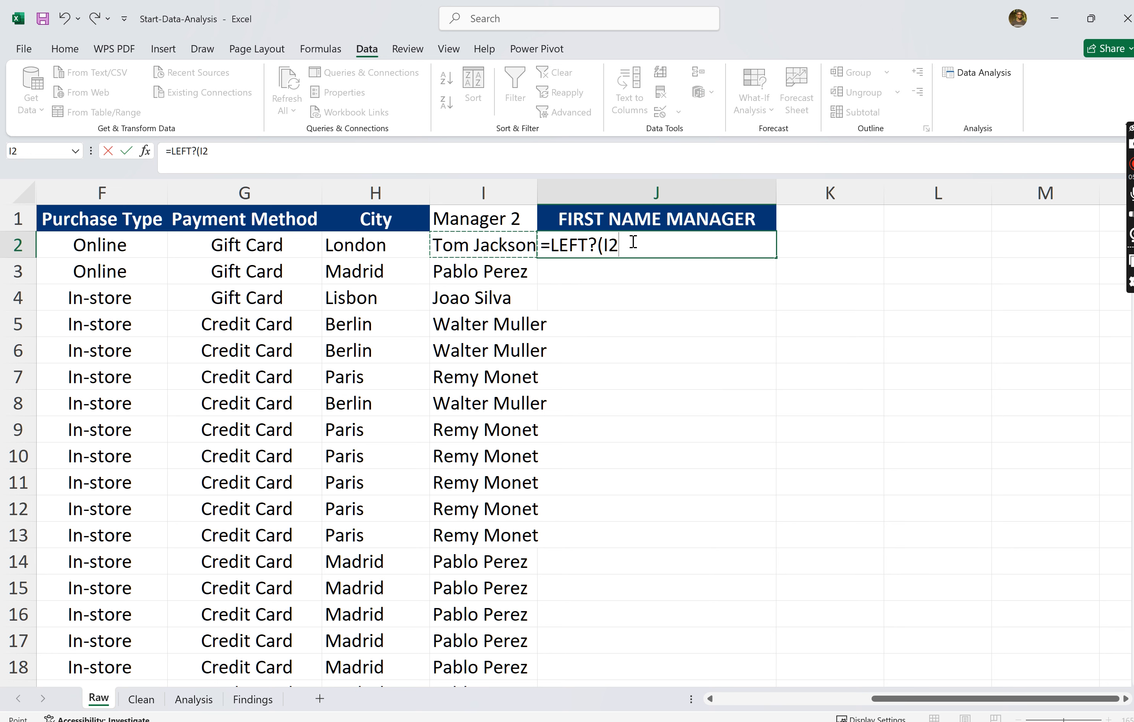
key(BackSpace)
key(BackSpace)
key(BackSpace)
key(BackSpace)
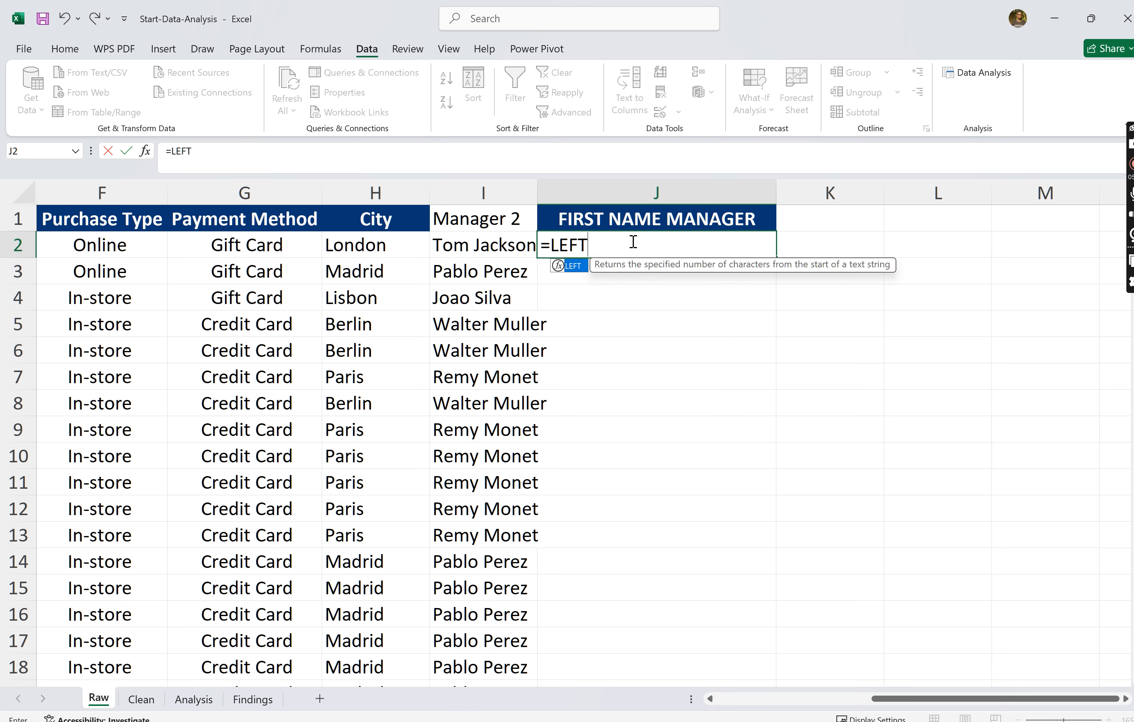
text(()
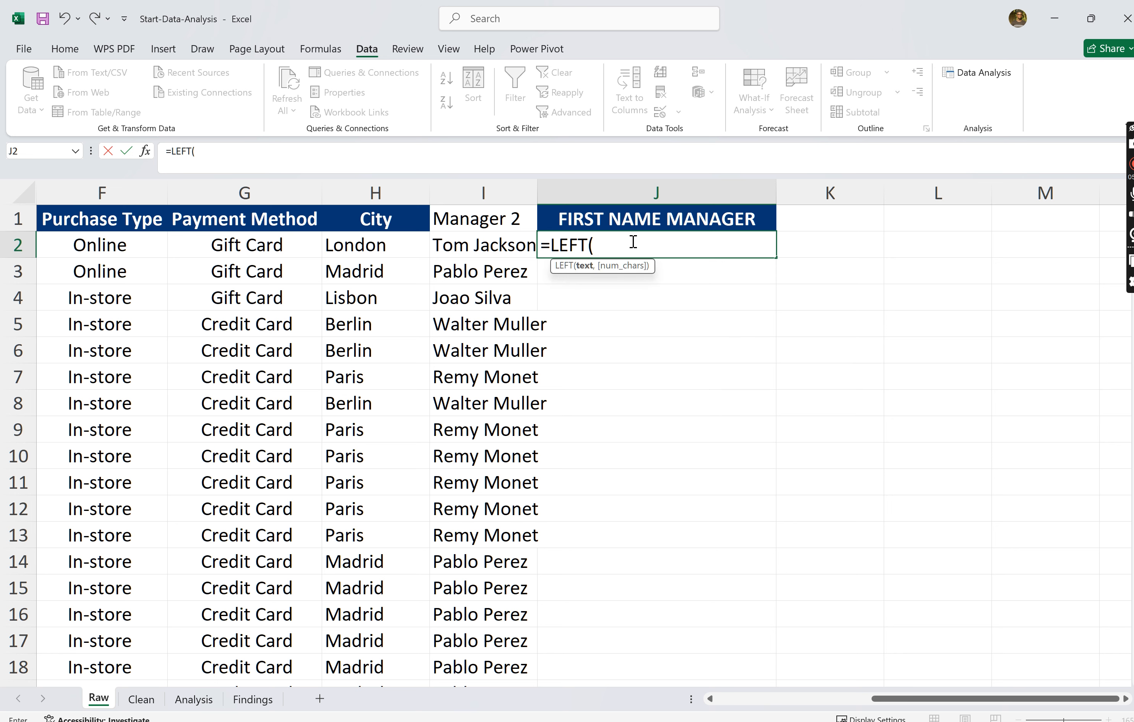
click(487, 242)
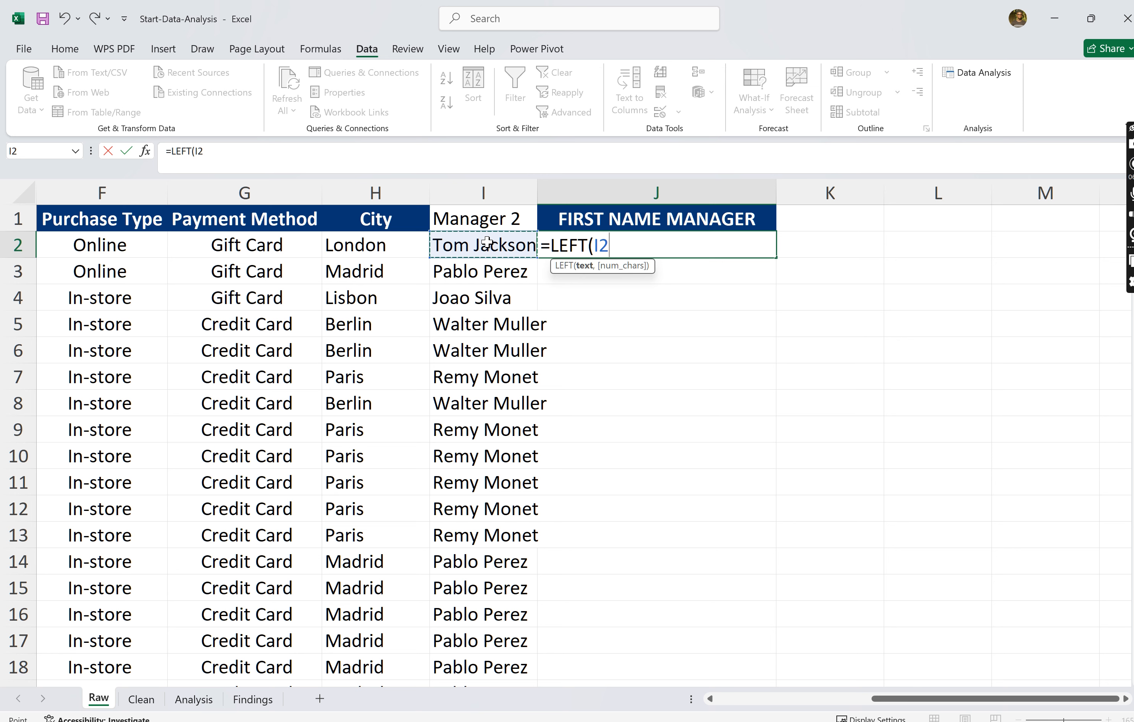
text(,)
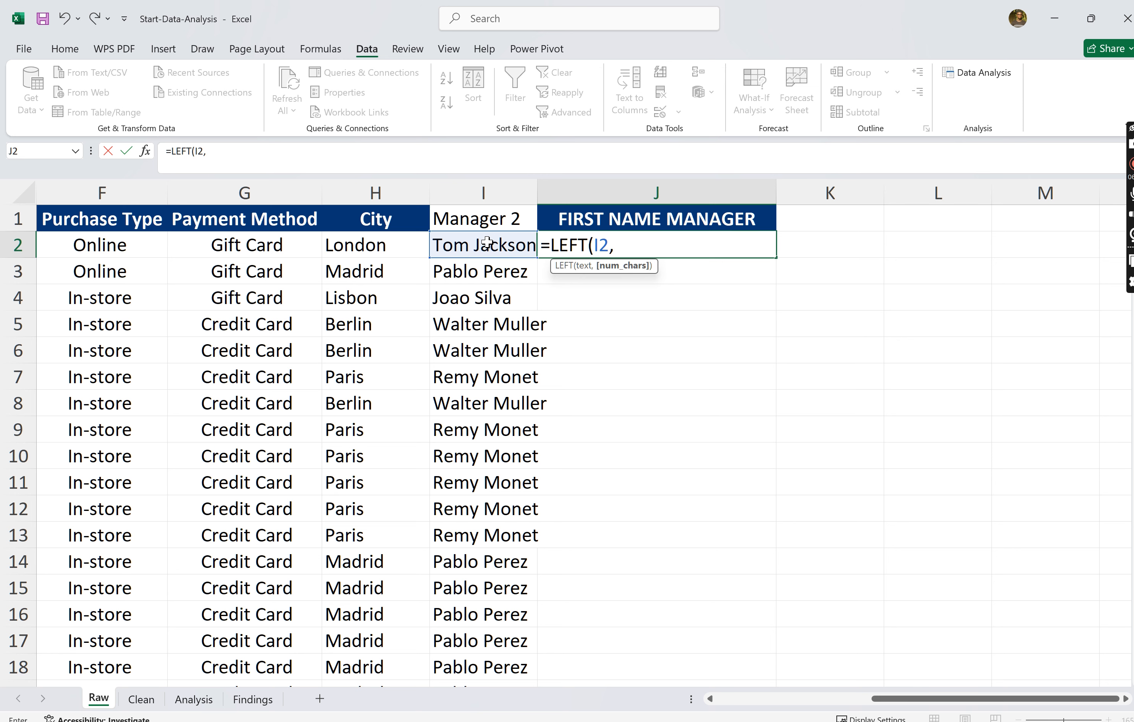
text(FIND)
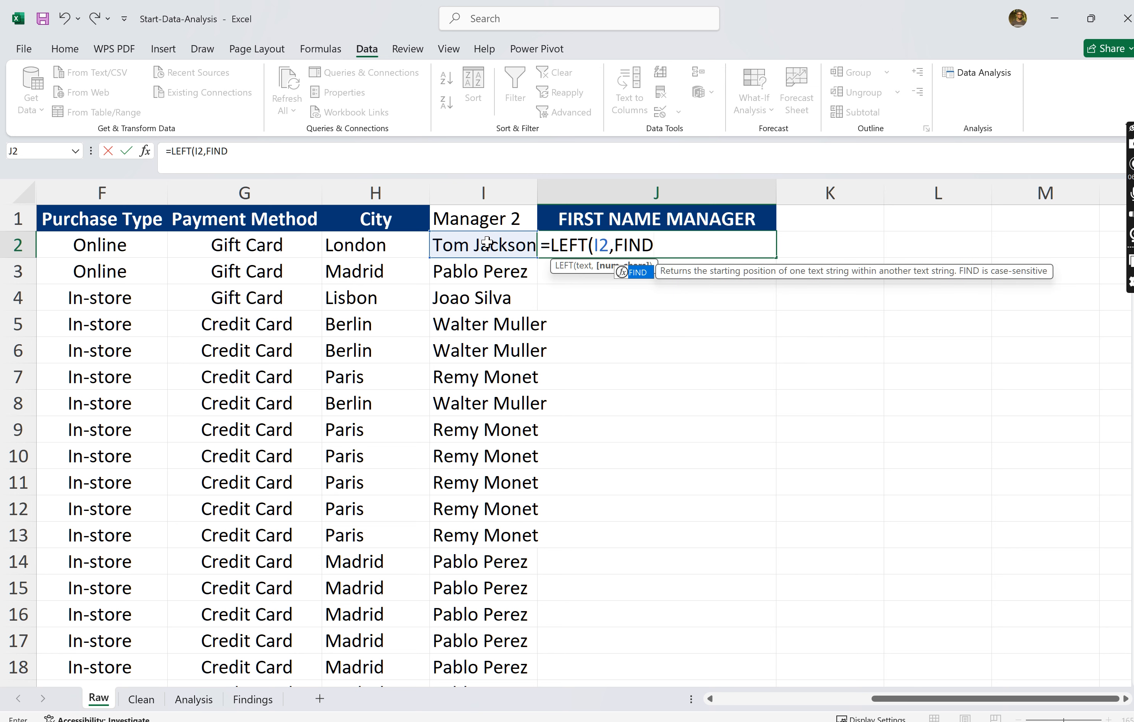
text(()
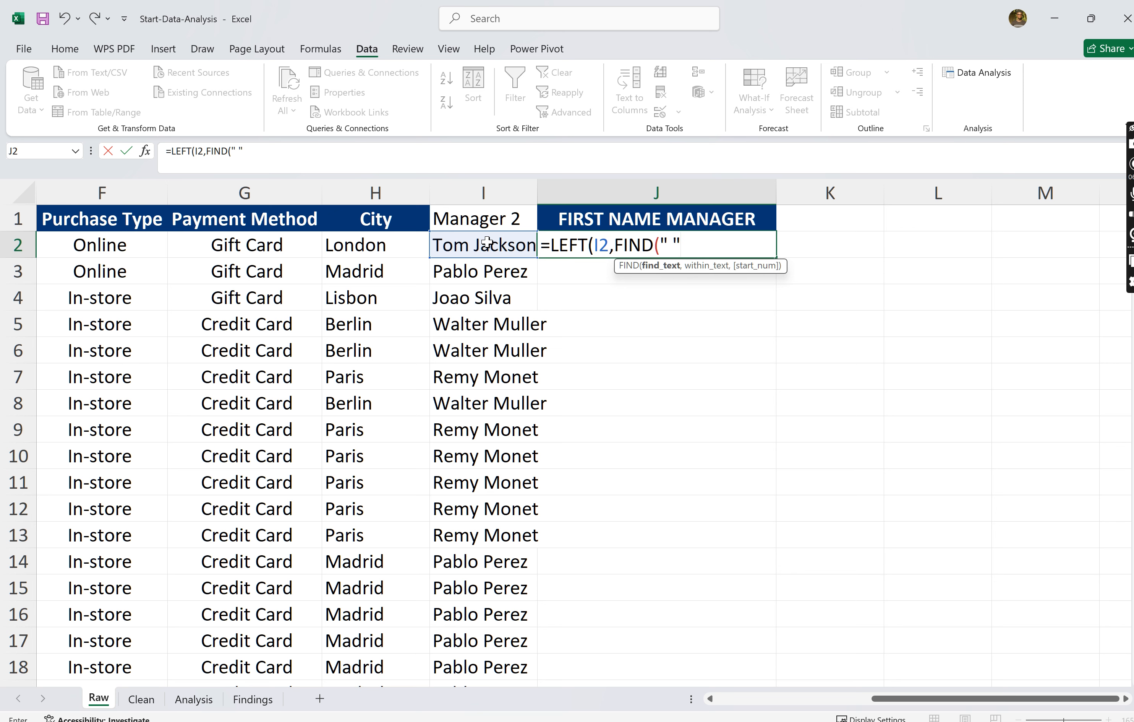
- Complete the J2 formula as =LEFT(I2,FIND(" ",I2)-1) to extract the manager's first name, accepting the closing-bracket correction
text(" ",)
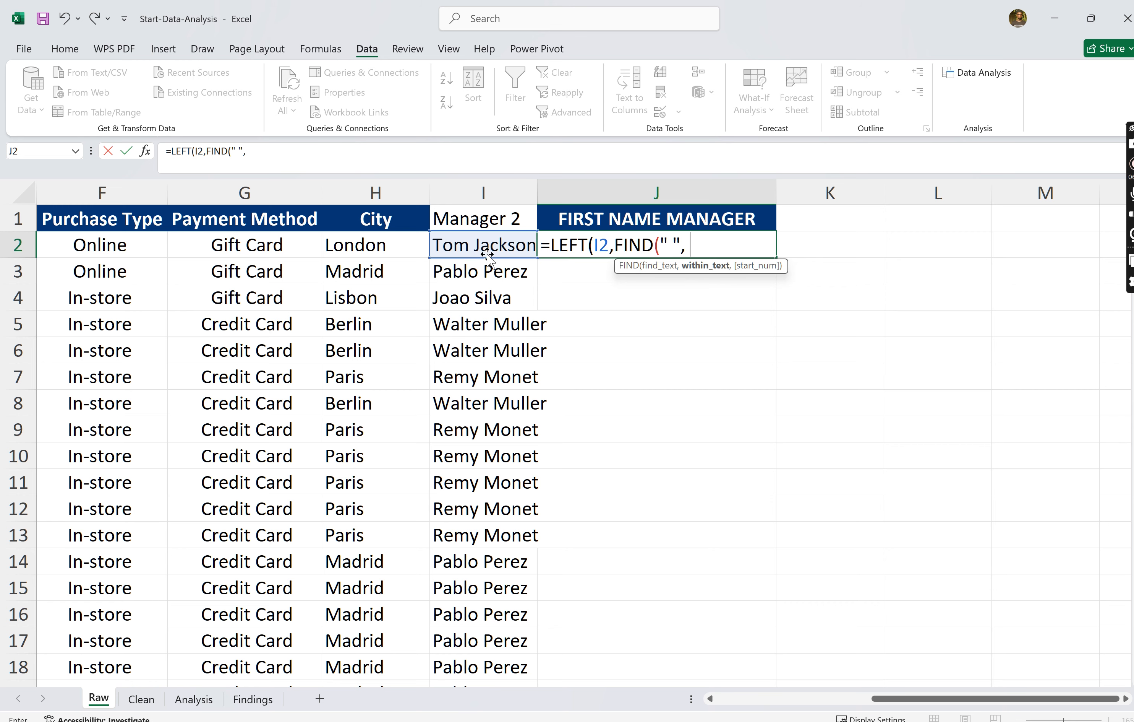
click(489, 248)
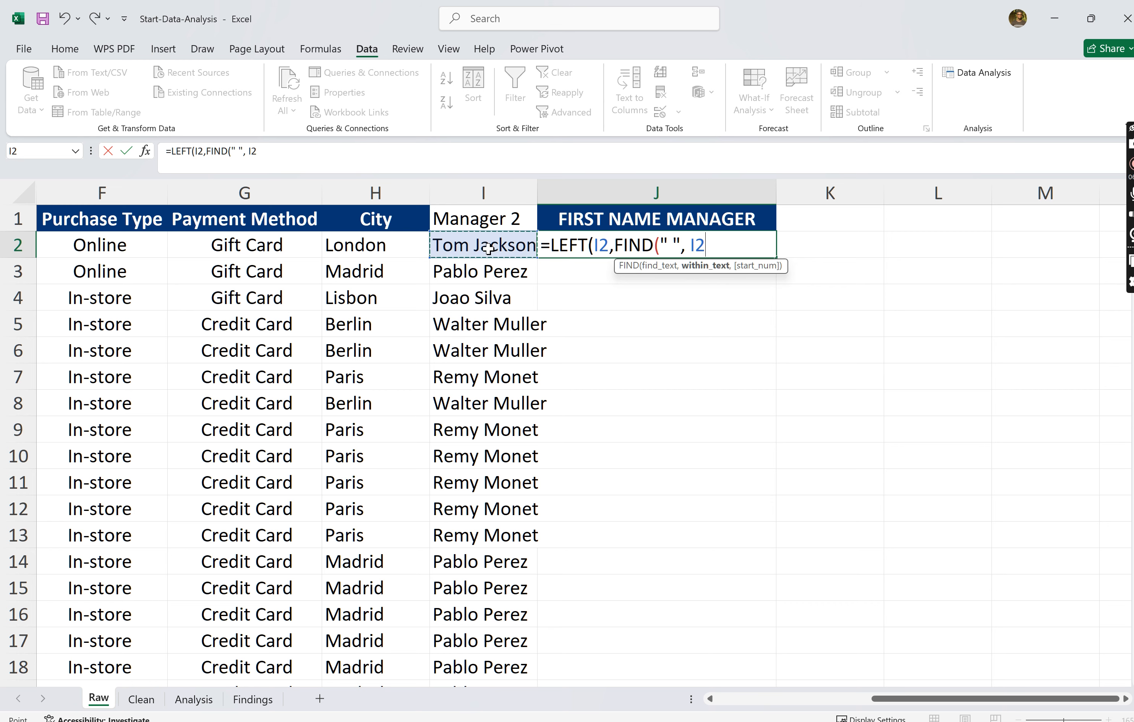
text()-1)
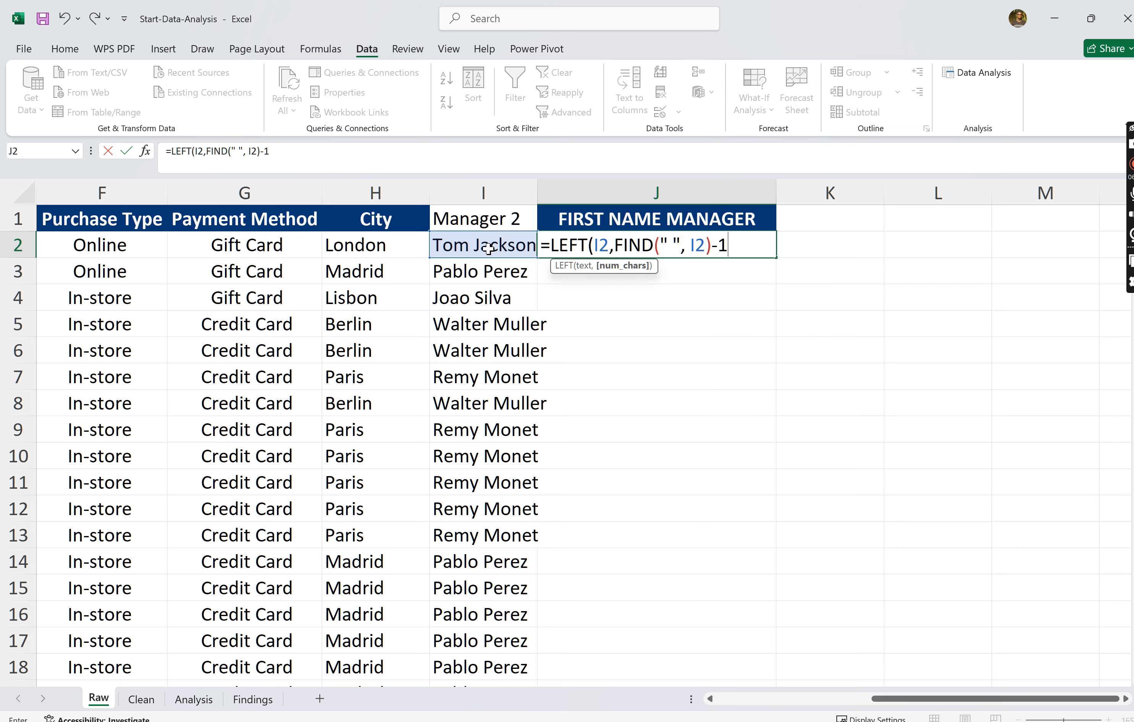
key(Return)
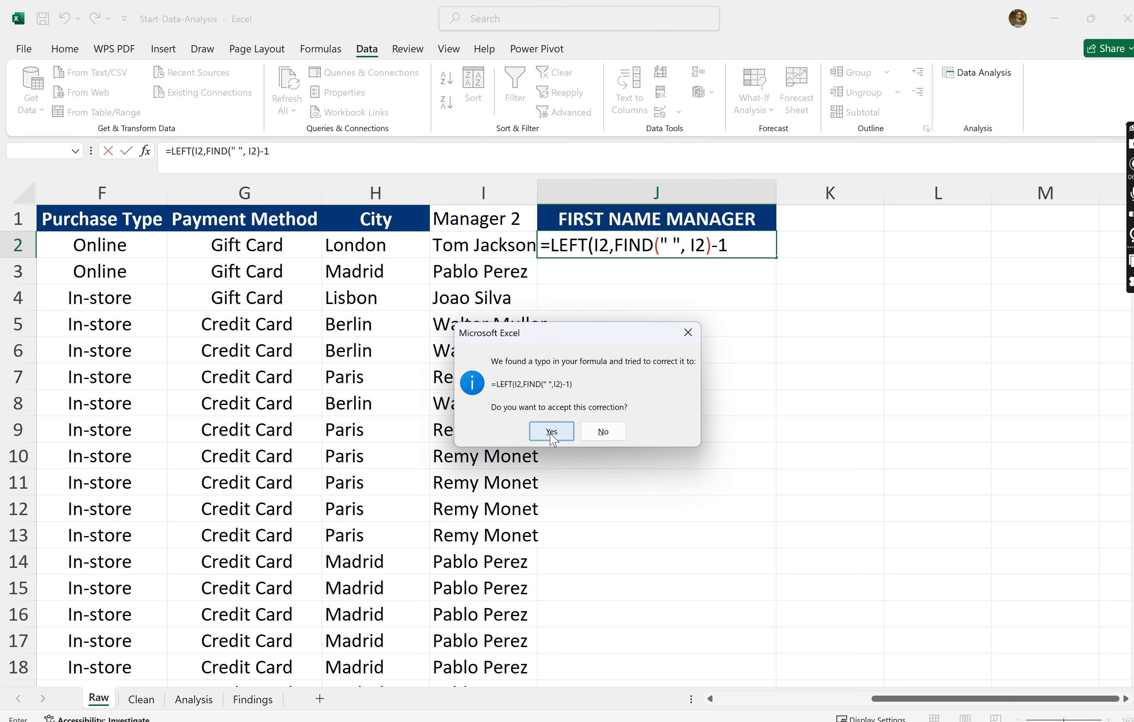
click(560, 441)
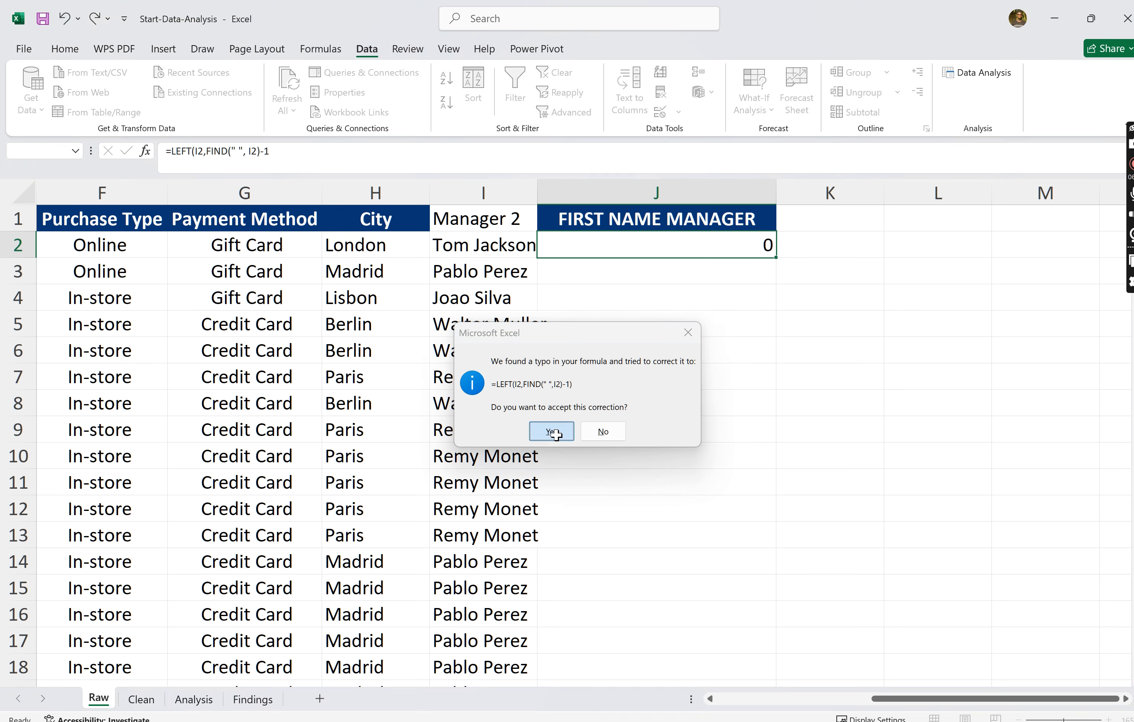
- Fill the first-name formula from J2 down column J to row 97
click(694, 249)
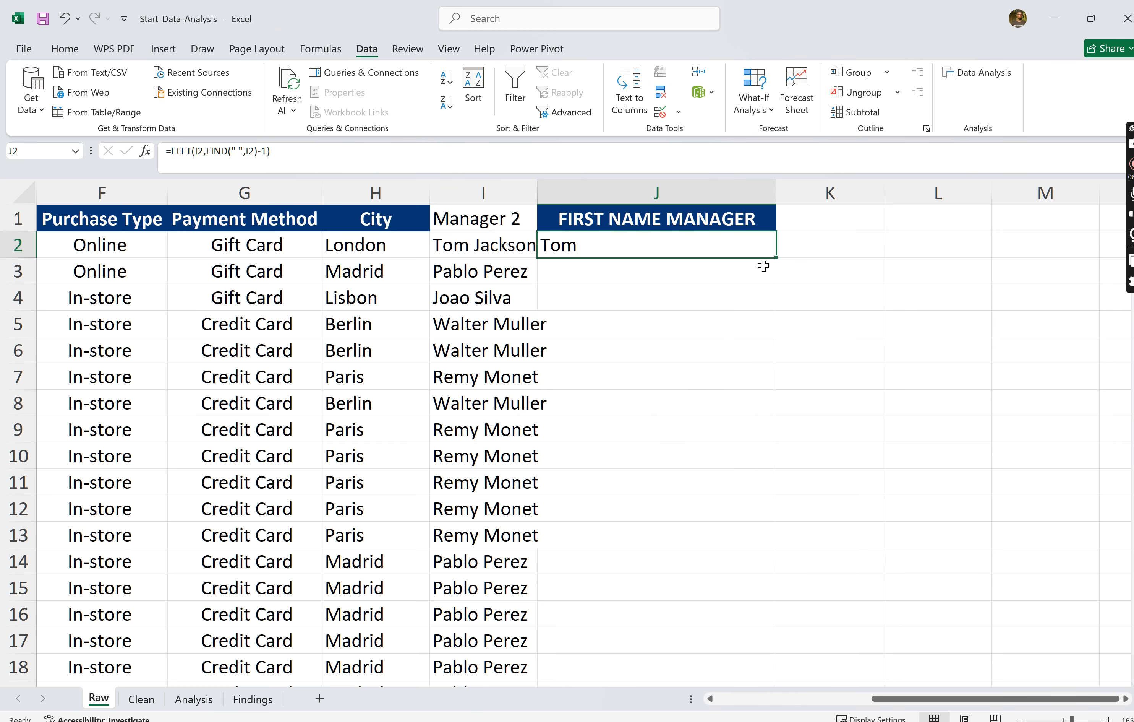
drag(776, 258, 772, 648)
click(943, 557)
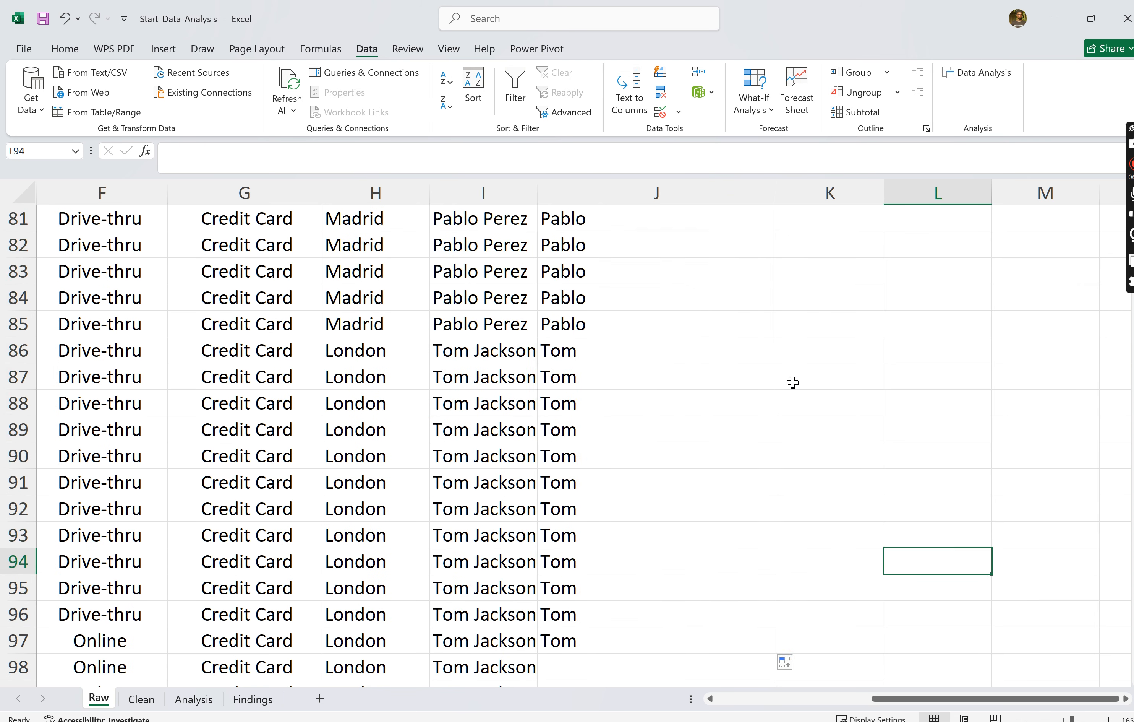
scroll(793, 382, up, 20)
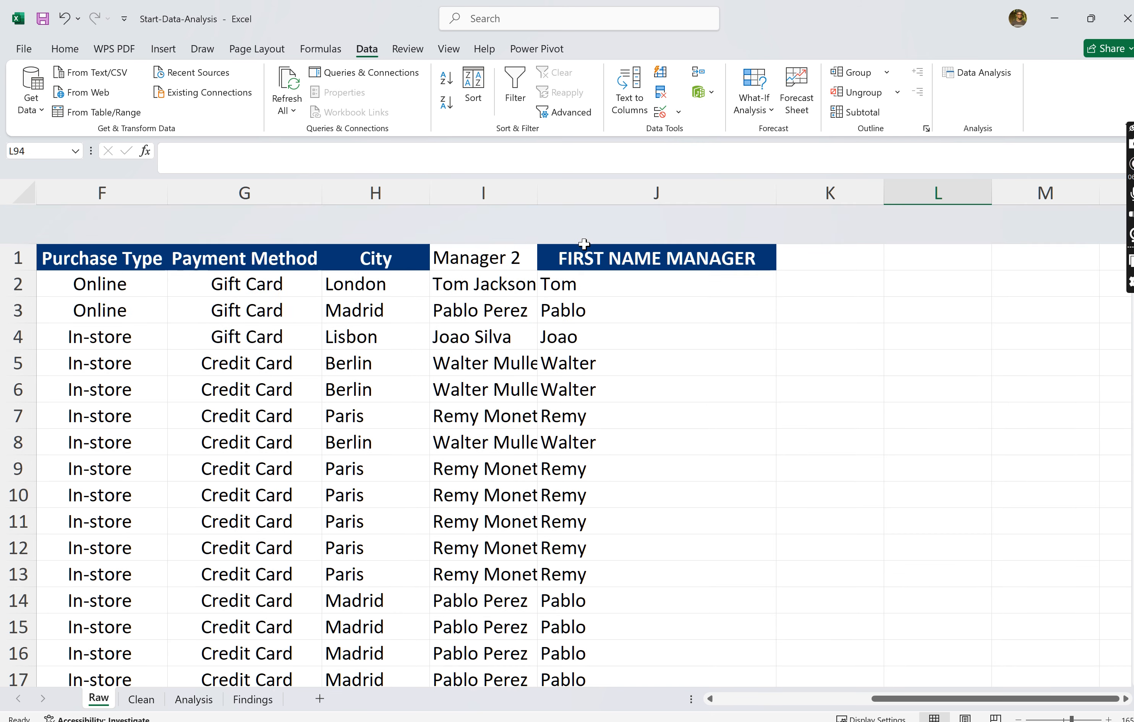
click(602, 244)
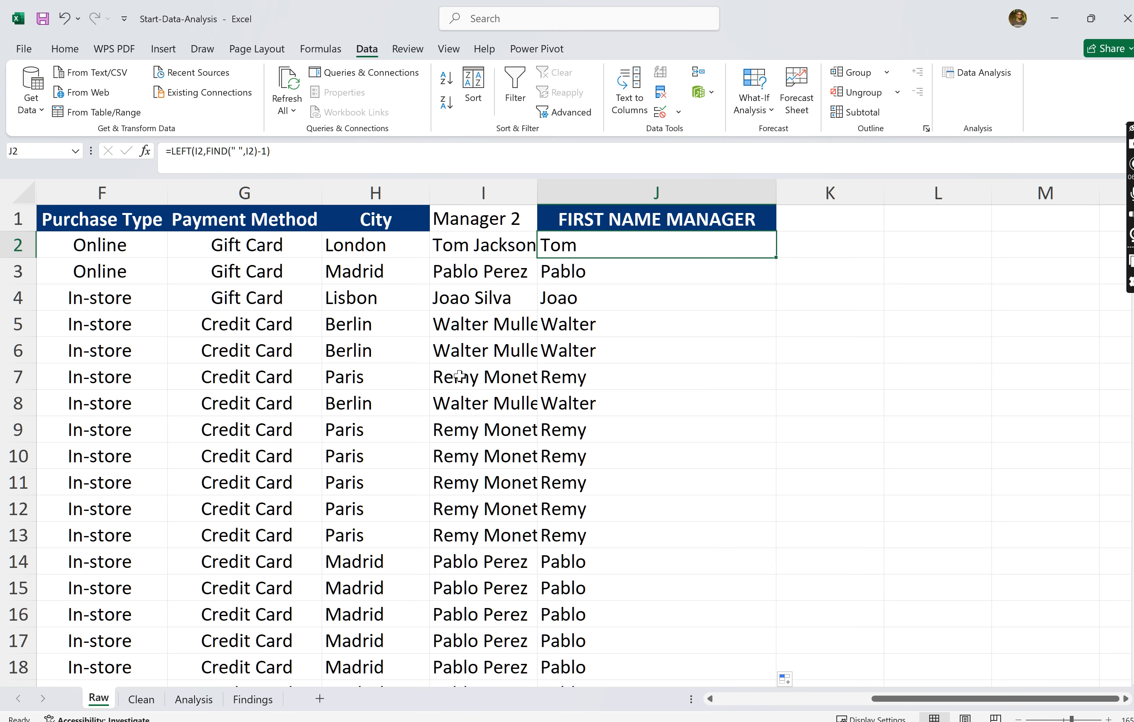
- Try to enter a DATEVALUE formula without an argument in cell K2 for converting the order dates
scroll(458, 375, left, 5)
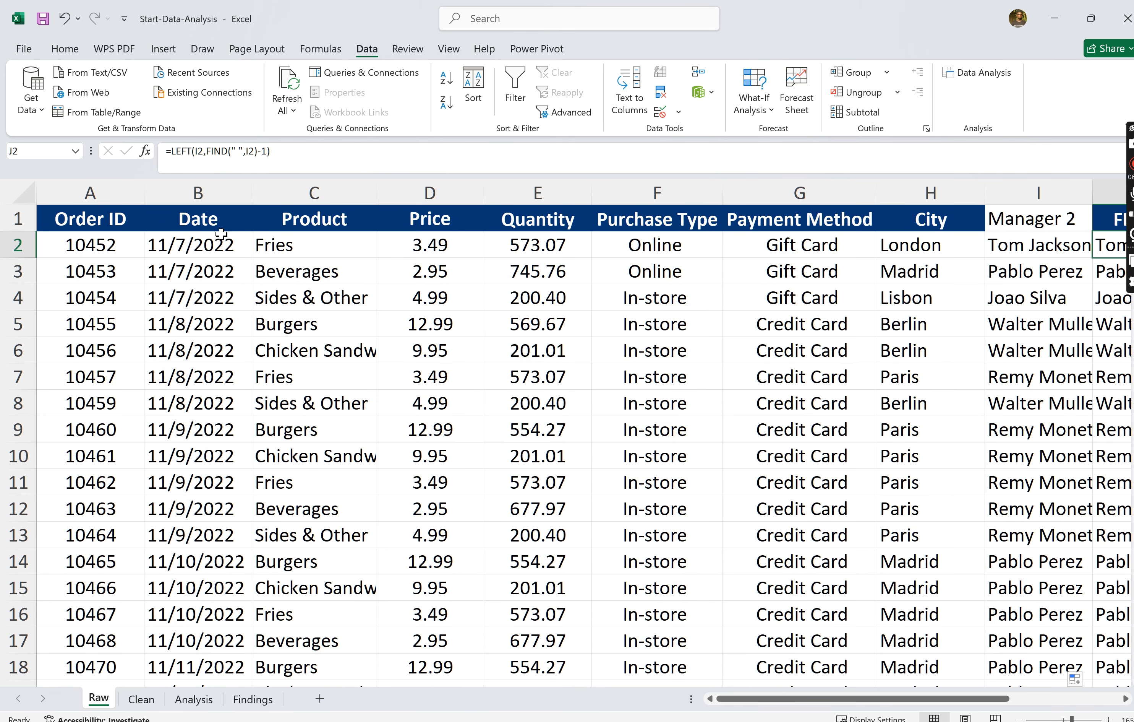
click(206, 241)
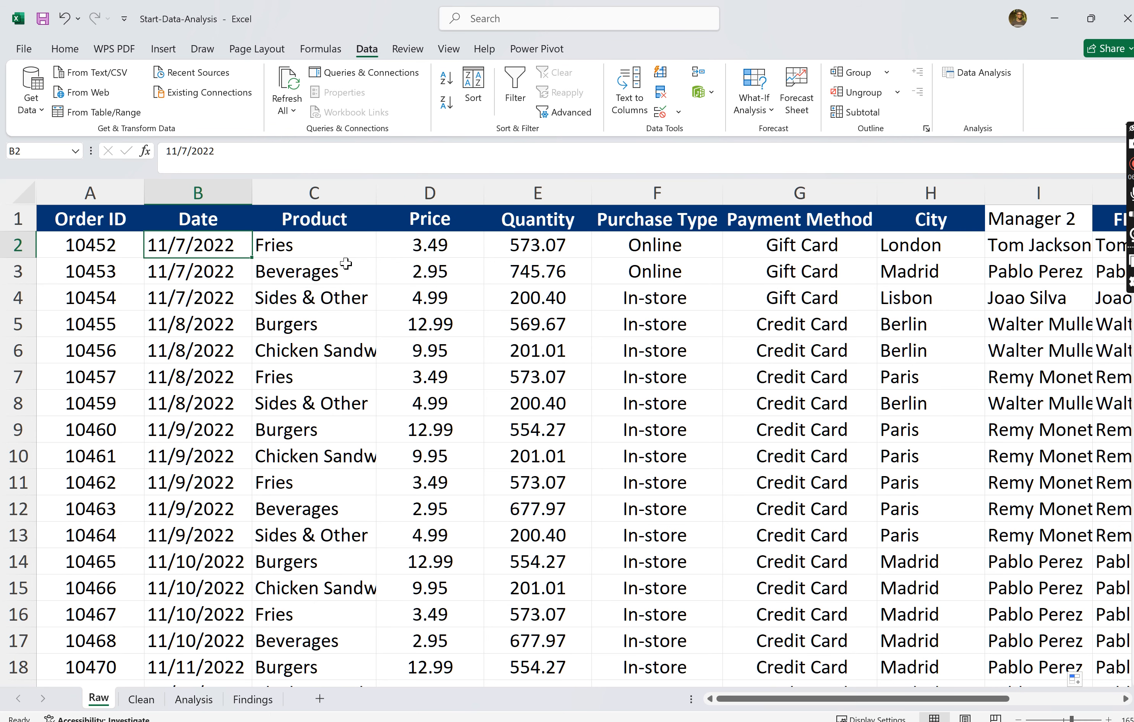
scroll(374, 301, right, 5)
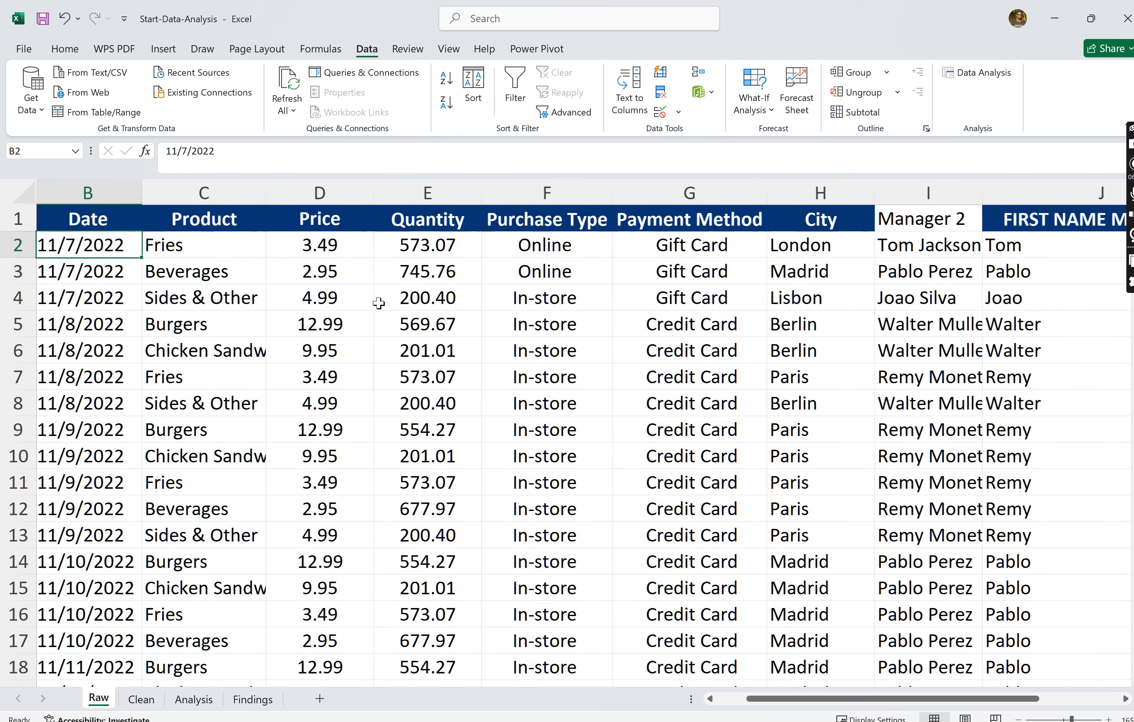
scroll(351, 343, right, 5)
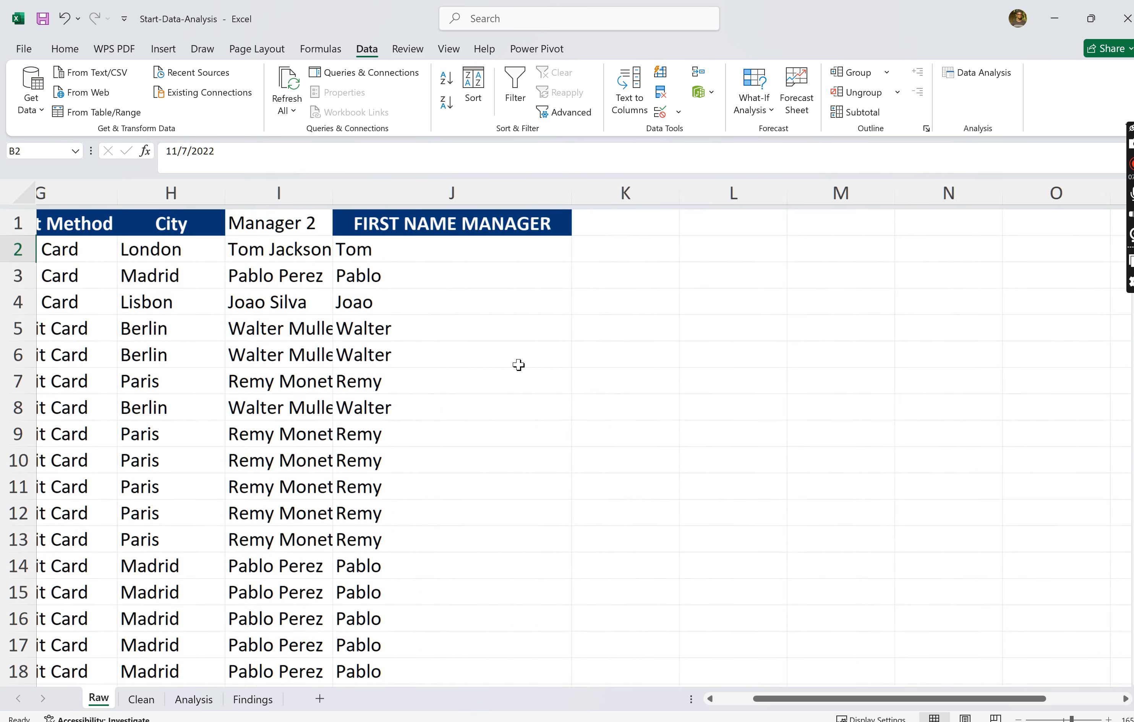
scroll(467, 251, right, 1)
click(472, 245)
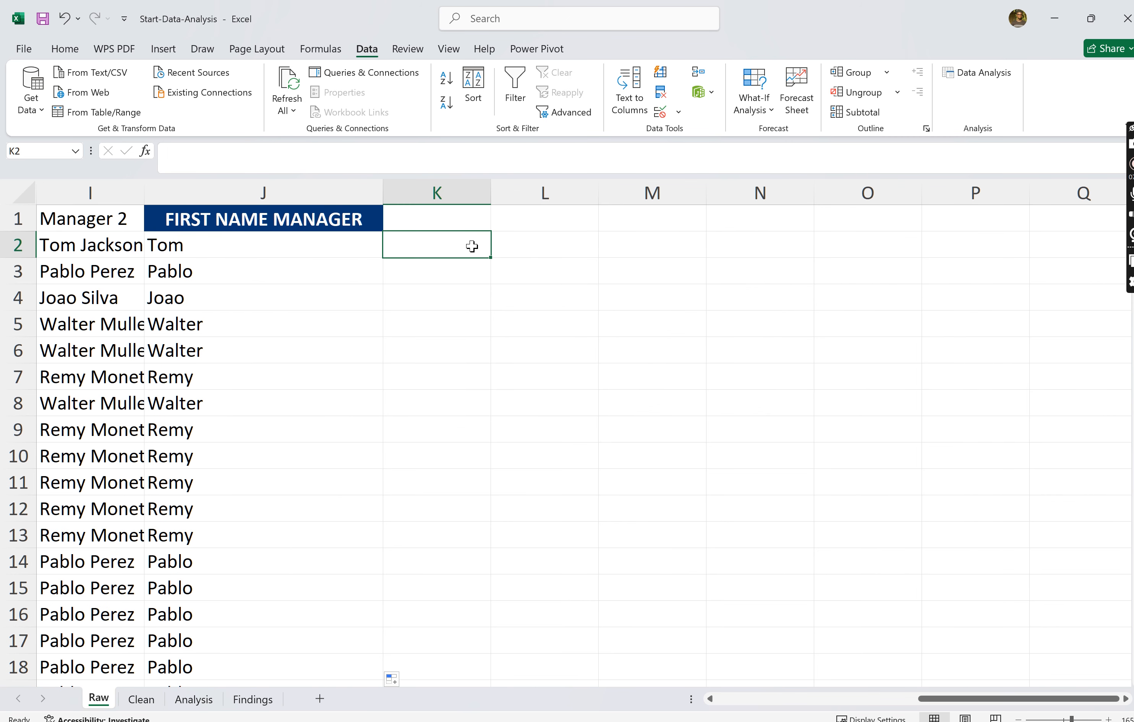
text(=)
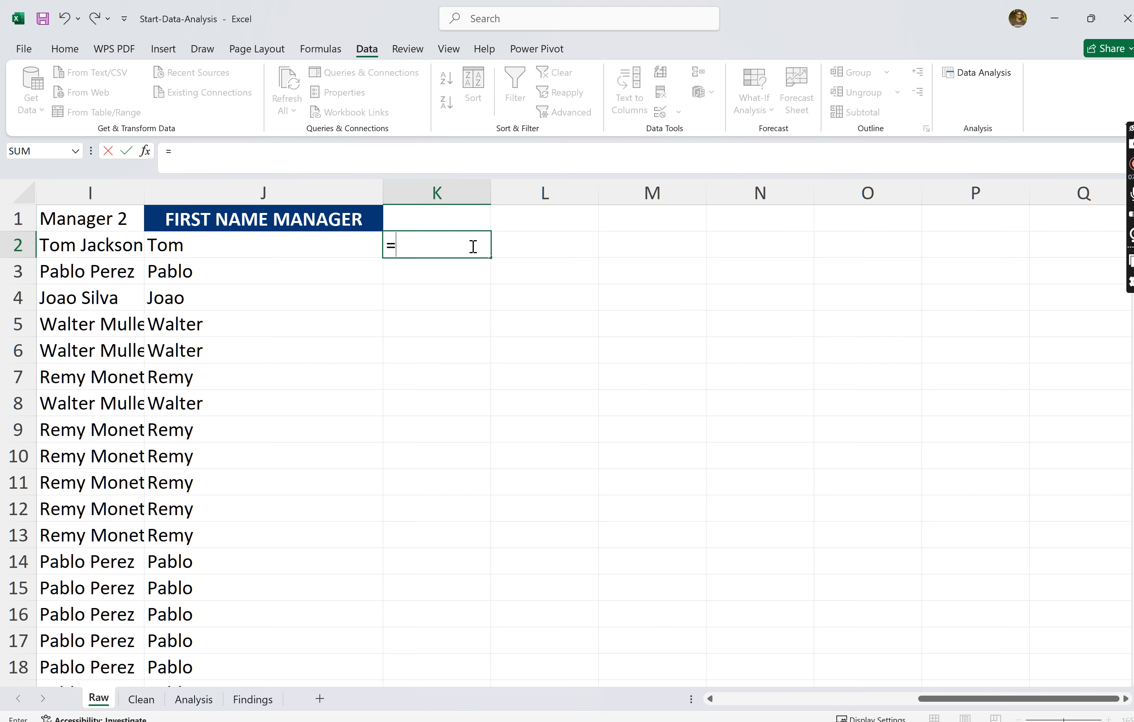
text(DATE)
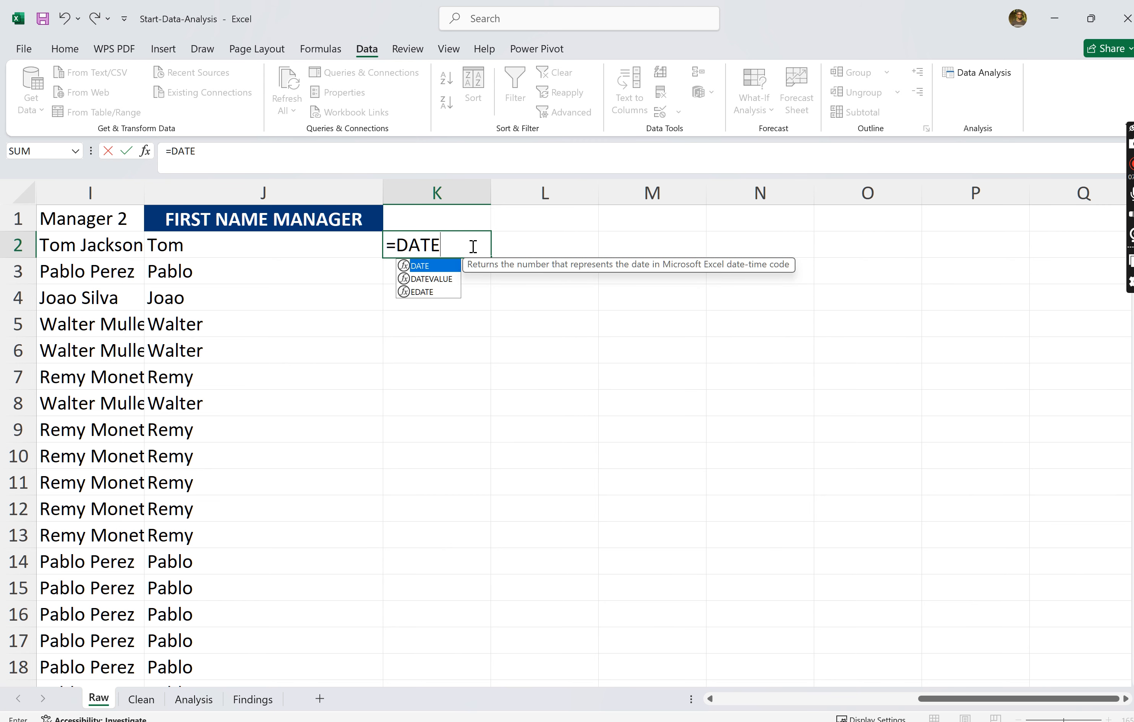
text(VALUE)
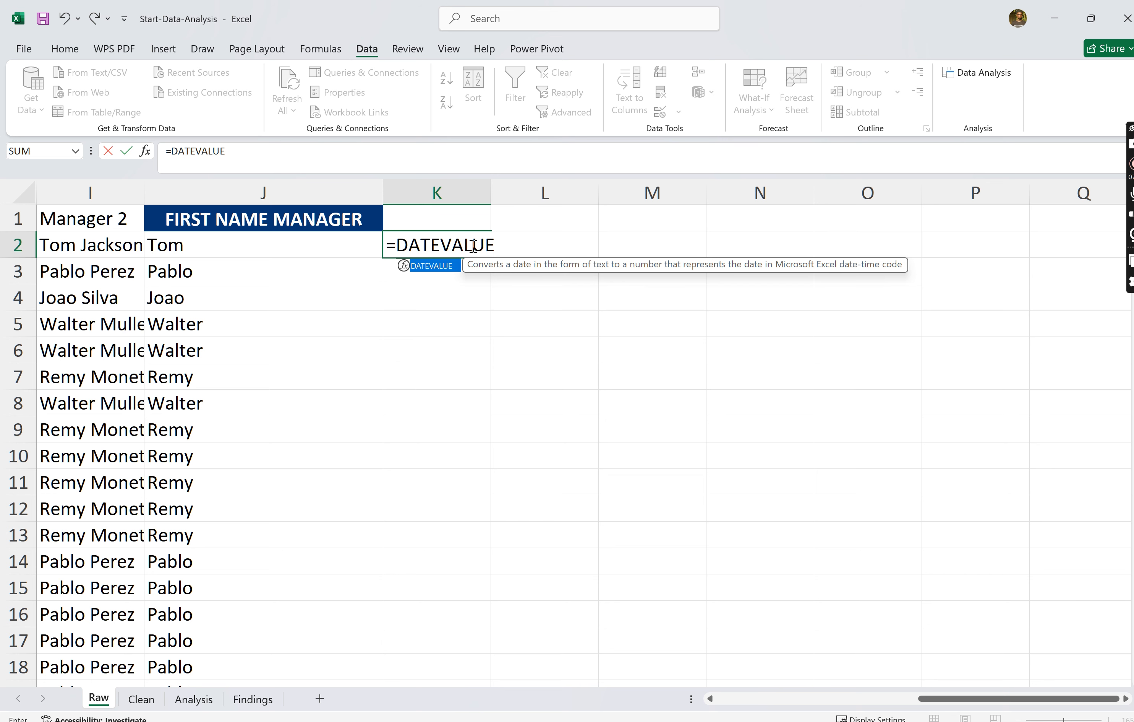
text(()
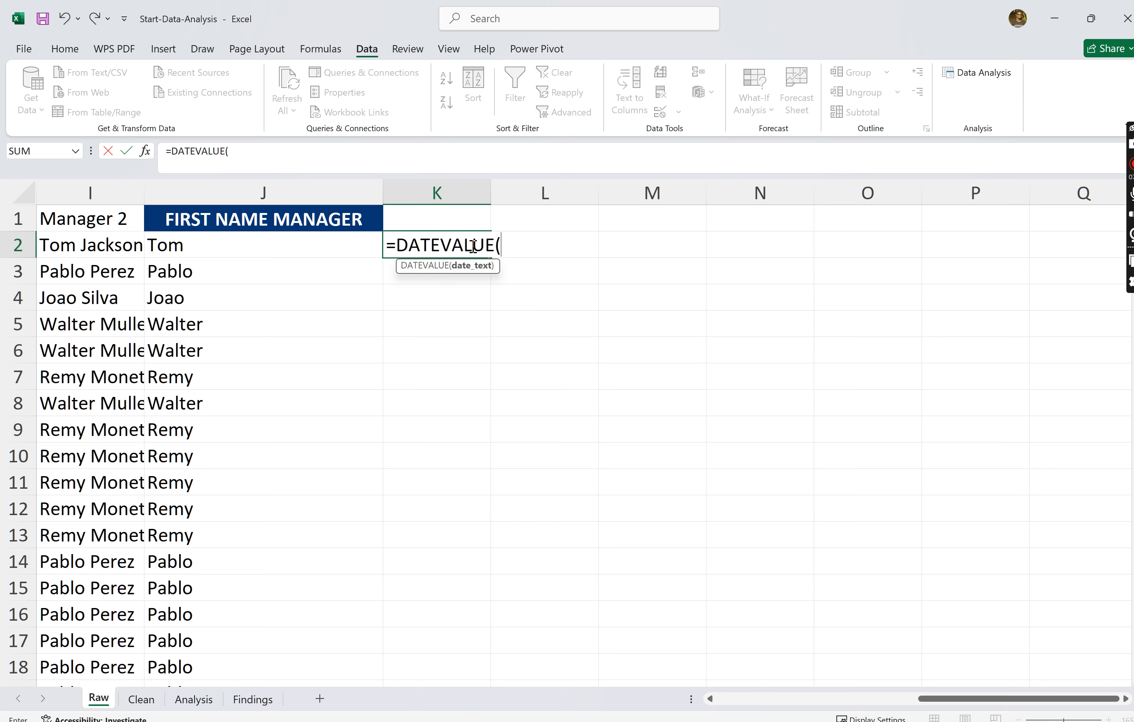
text())
key(Return)
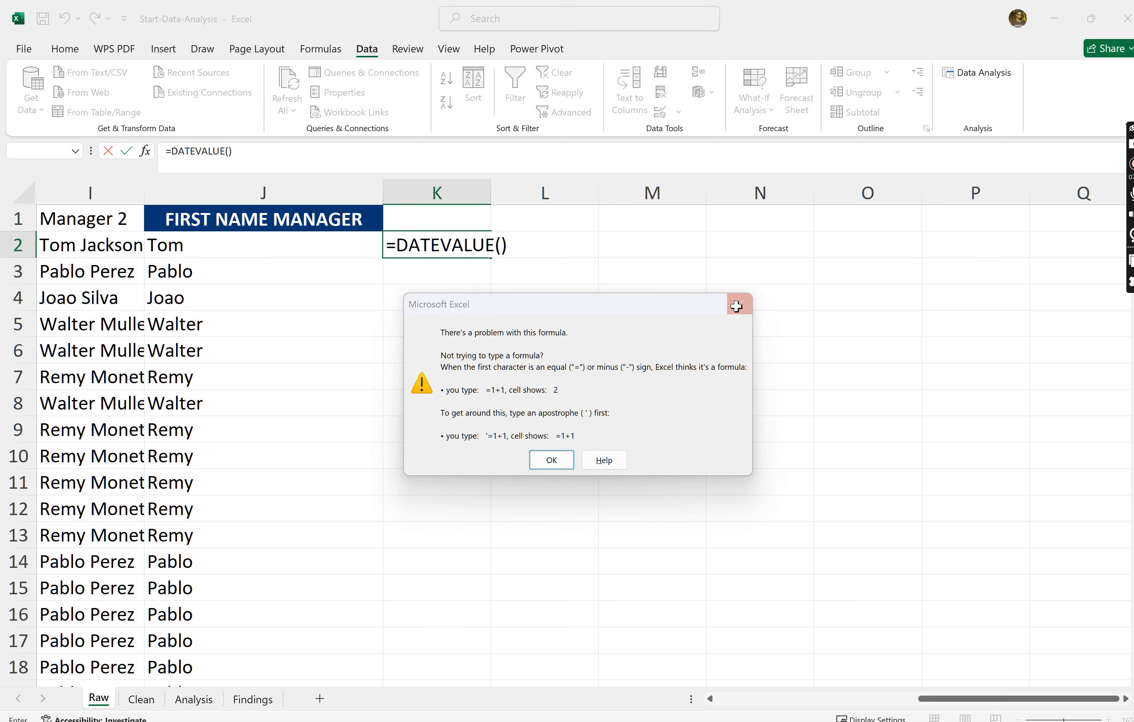
click(739, 303)
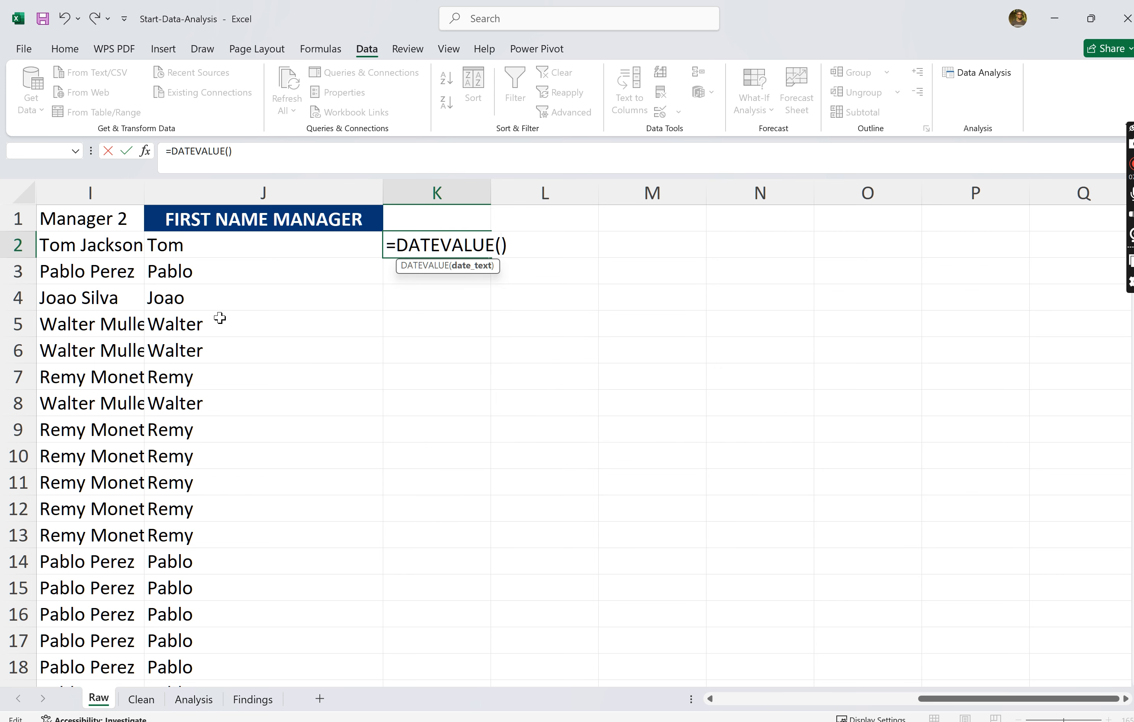
- Use the order date in B2 as the argument, completing the K2 formula as =DATEVALUE(B2)
scroll(220, 318, left, 5)
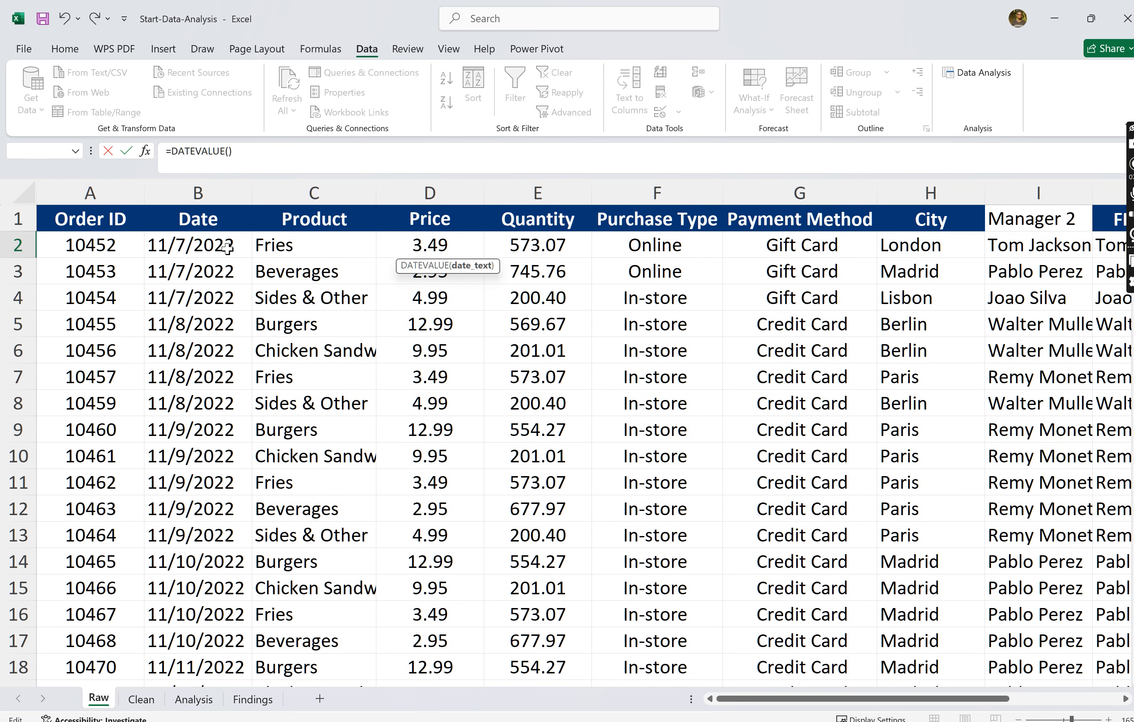
click(227, 249)
scroll(623, 435, right, 6)
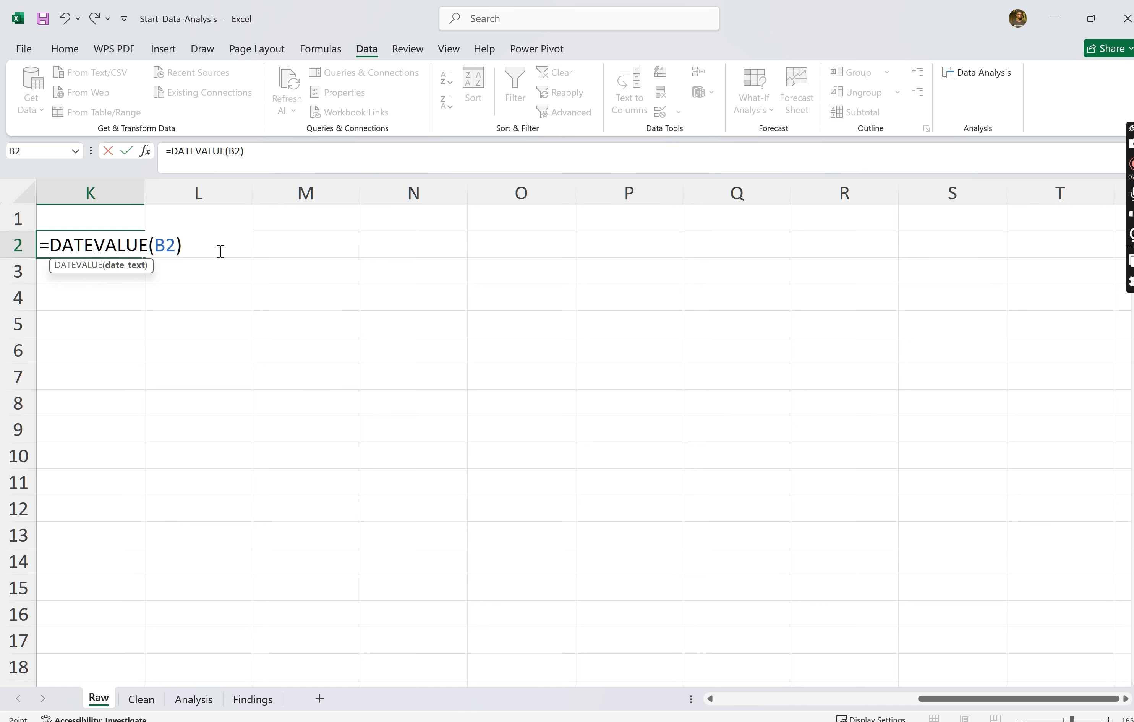
text())
key(Return)
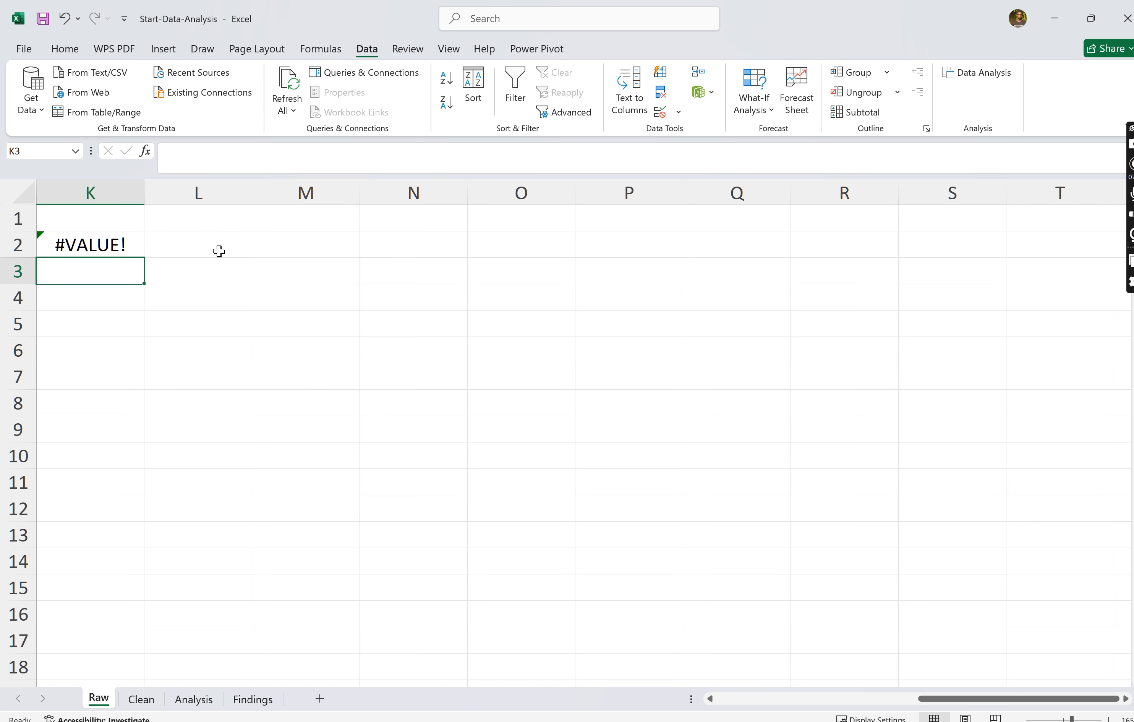
- Clear the DATEVALUE formula from cell K2
click(119, 246)
scroll(247, 363, left, 10)
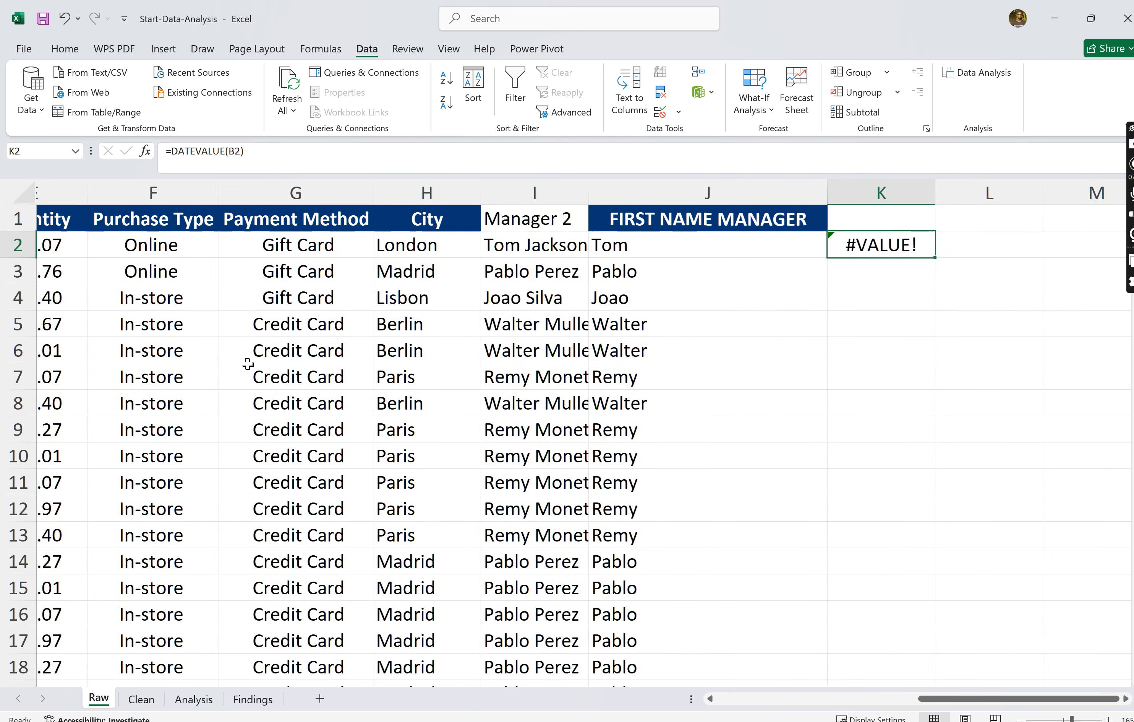
scroll(248, 364, right, 4)
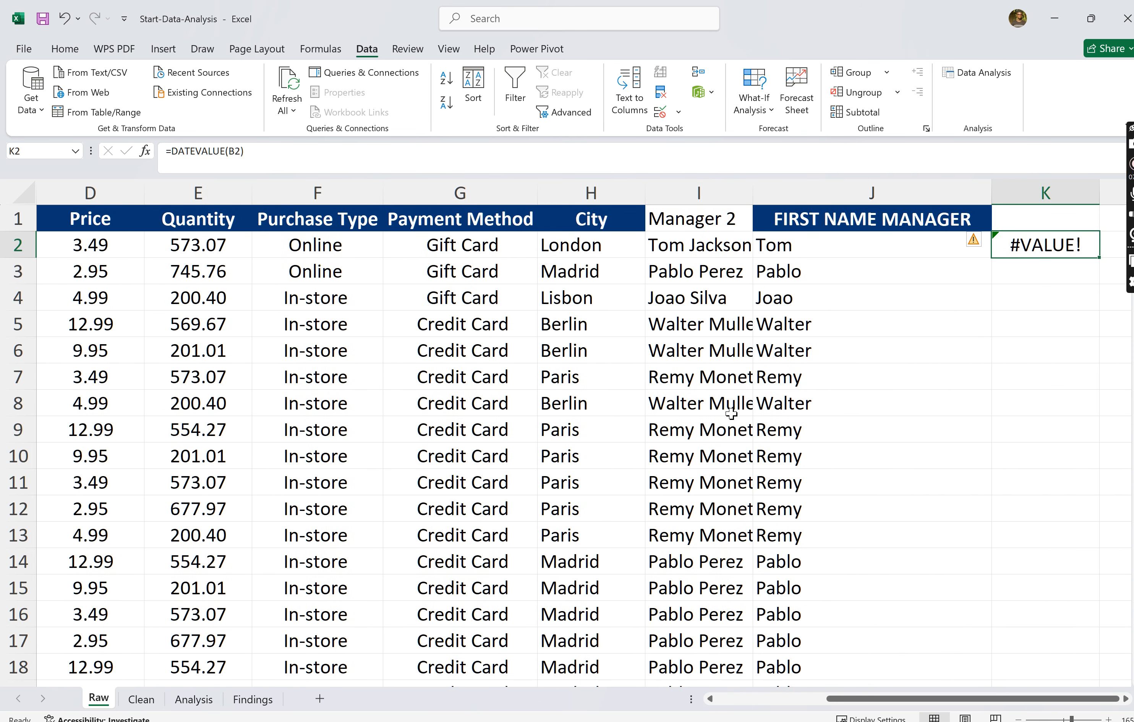
scroll(731, 413, right, 2)
key(BackSpace)
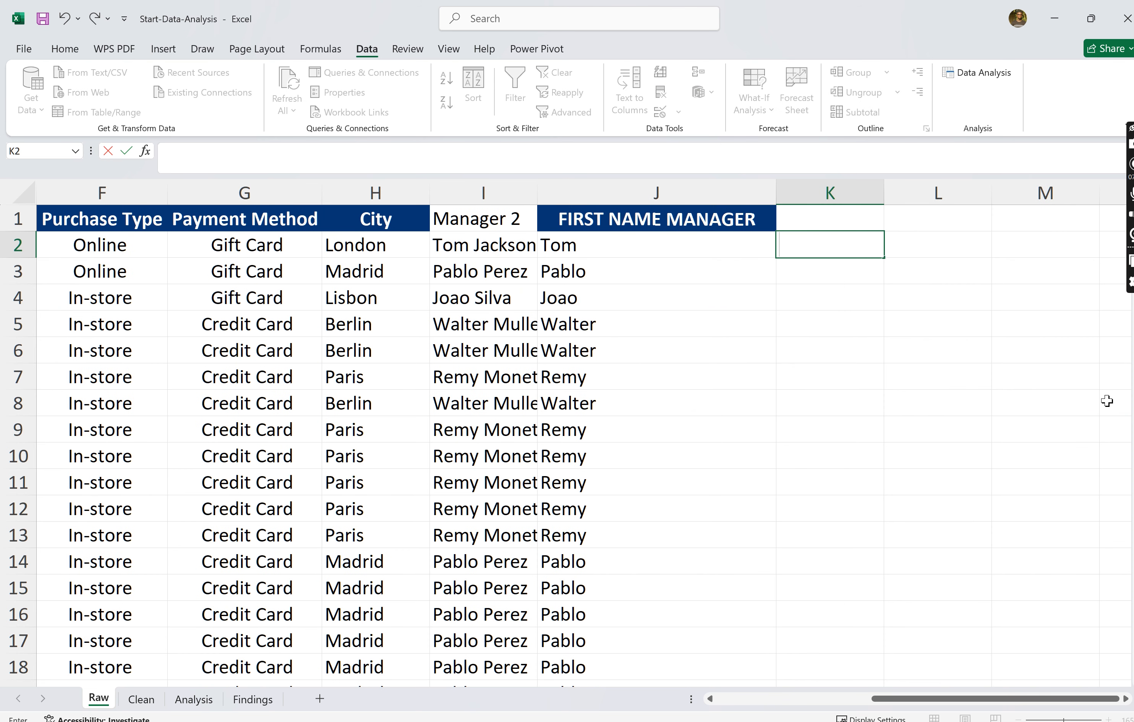
- Format the whole Date column B with the Short Date number format
scroll(772, 422, left, 5)
click(202, 289)
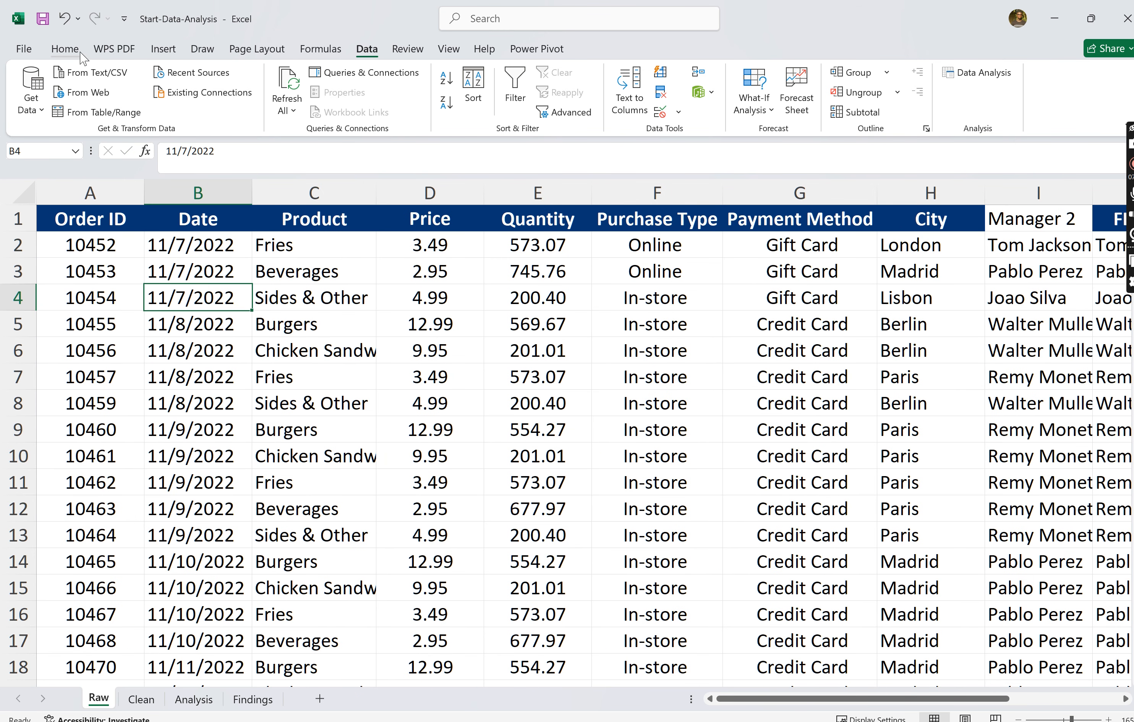
click(65, 49)
click(195, 191)
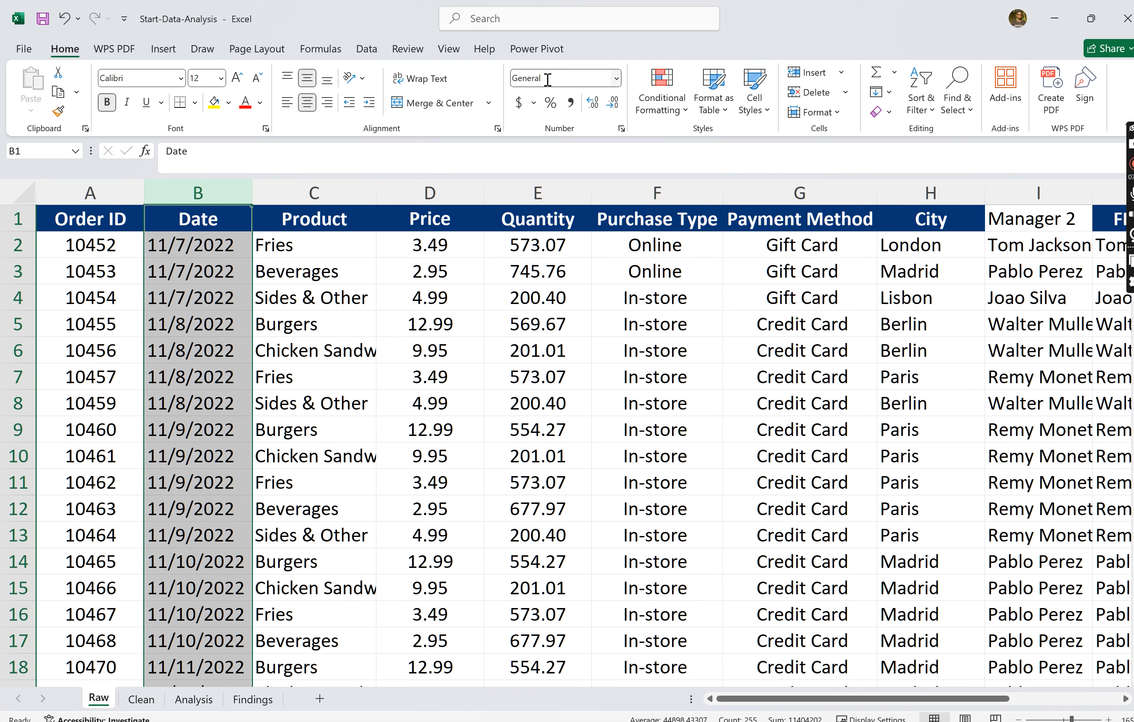
click(617, 78)
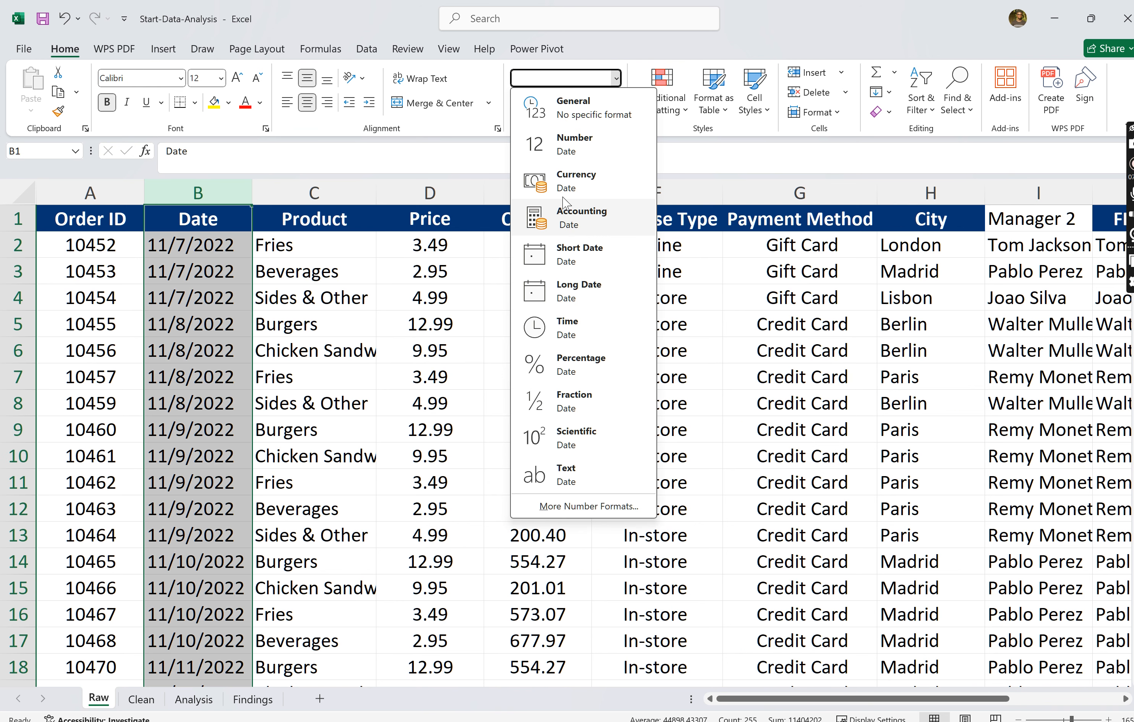
click(581, 260)
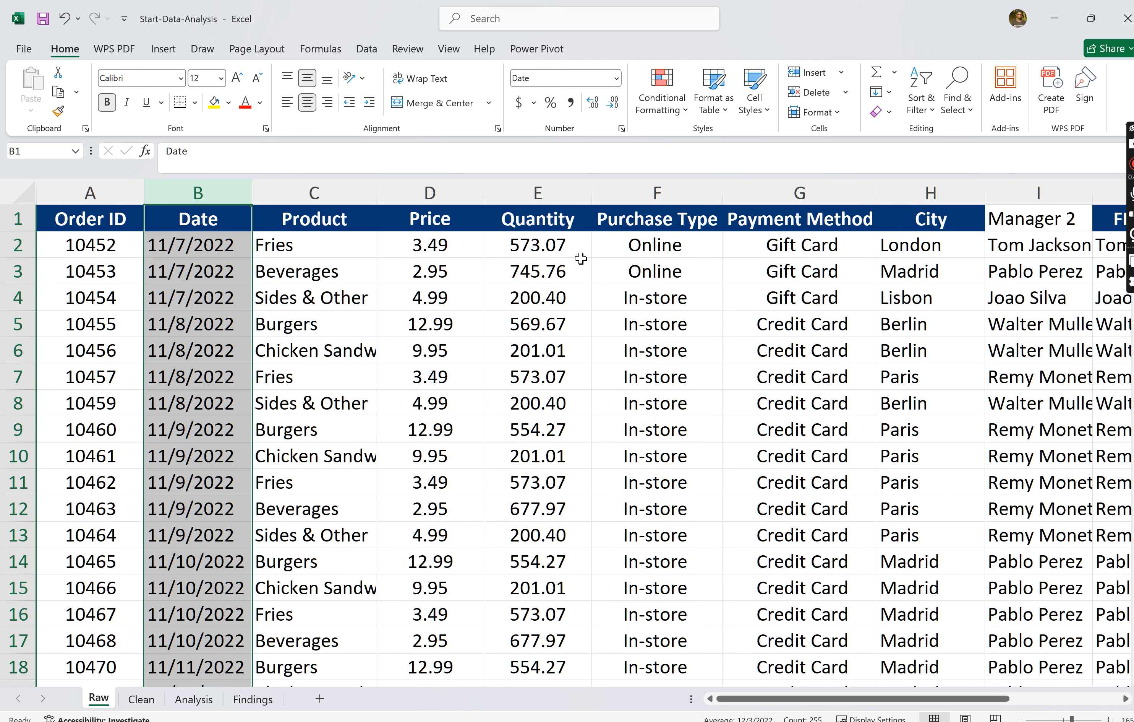
- Change the number format of the Date column B to Long Date
click(617, 79)
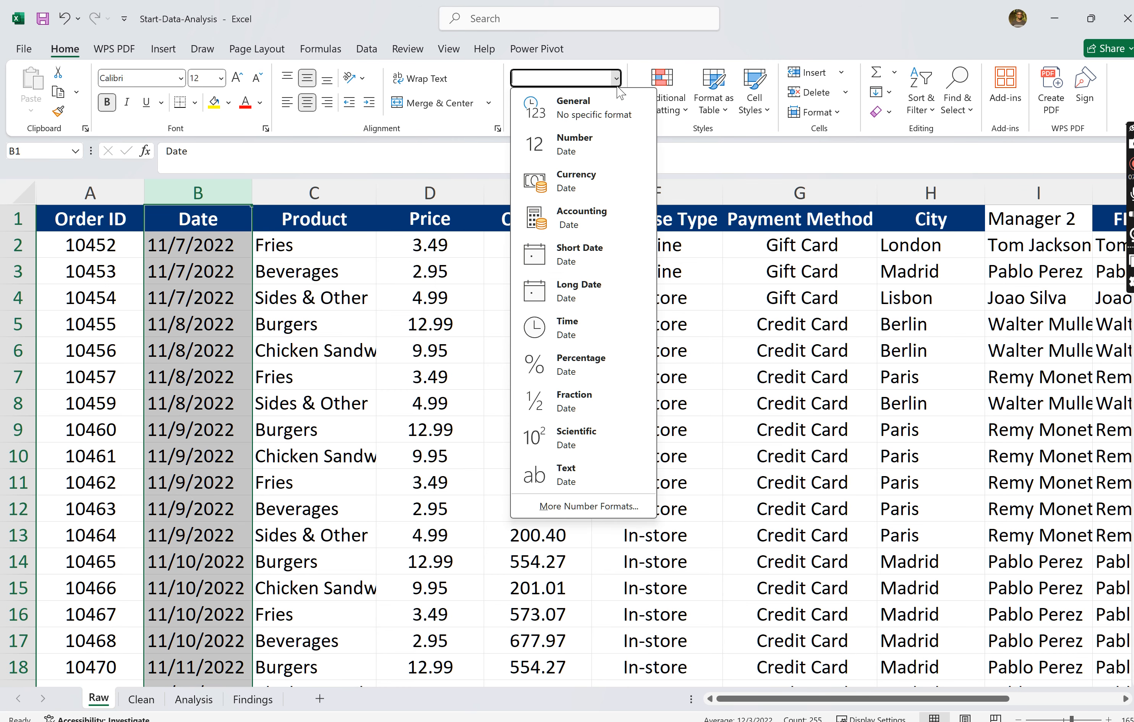
click(592, 306)
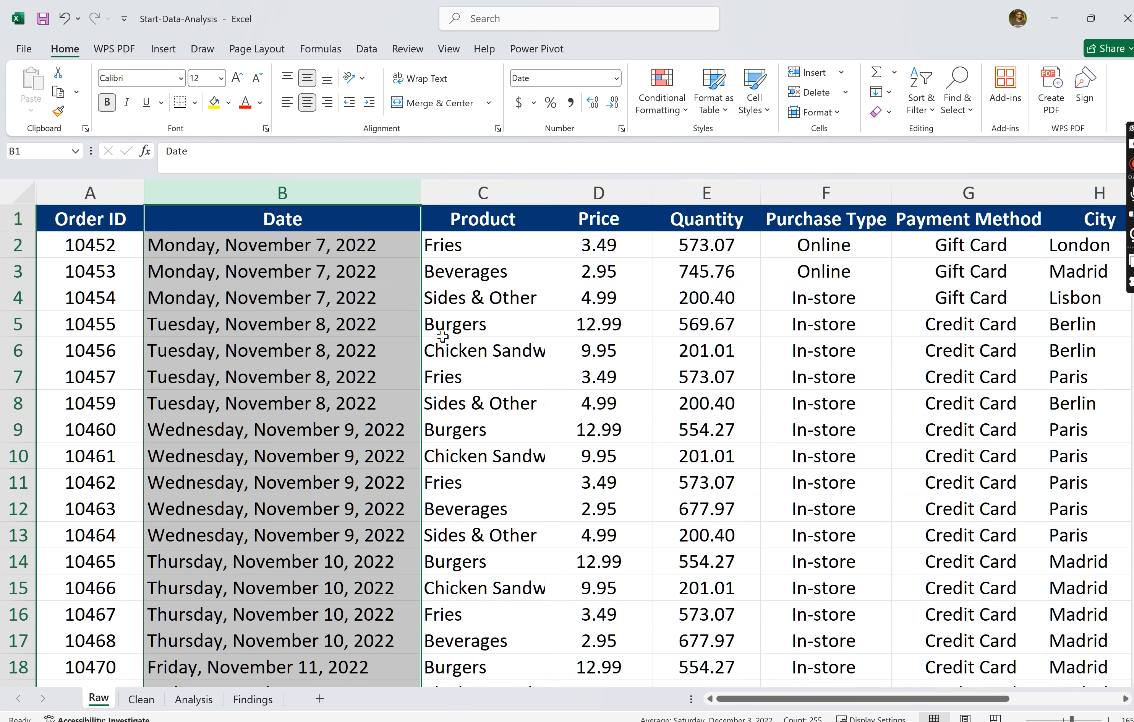
click(442, 335)
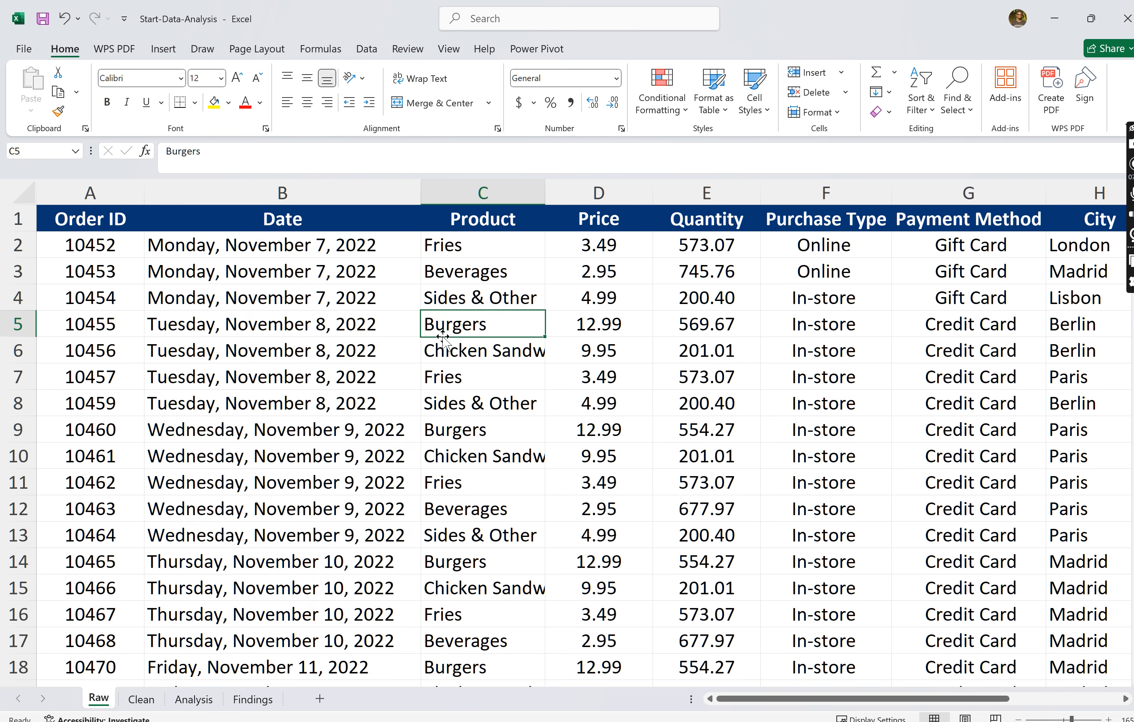
- Undo the Long Date formatting on the Date column B
click(71, 19)
click(72, 20)
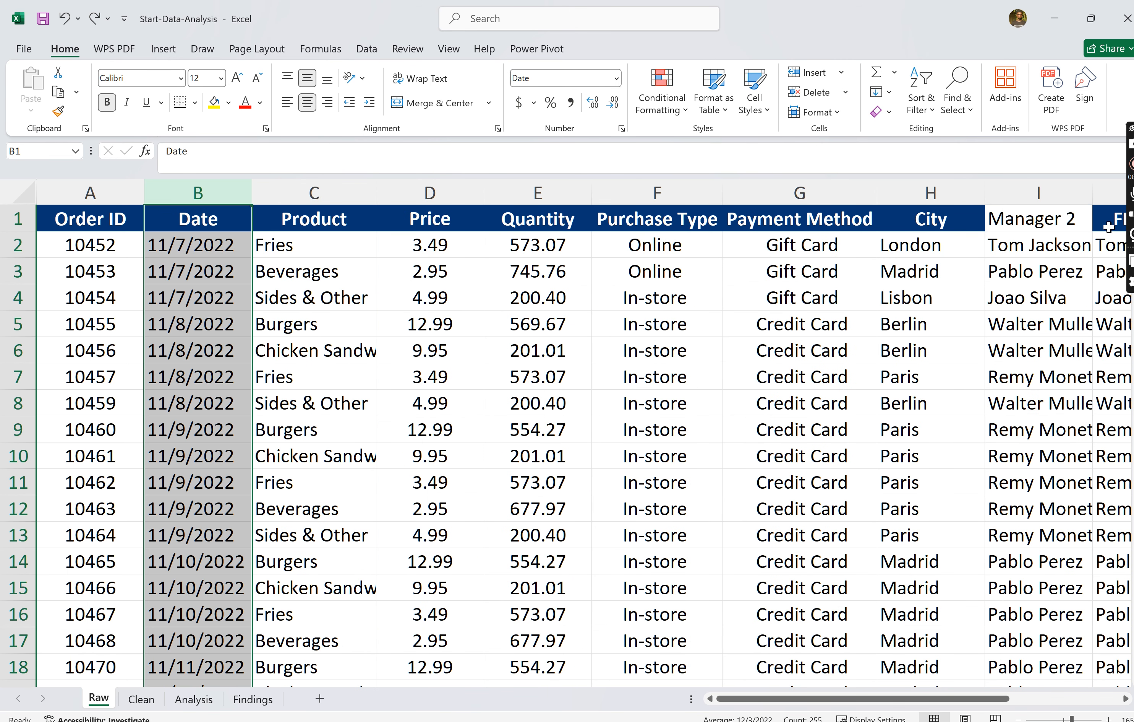
- Format the whole Price column D with the Number format
click(432, 270)
click(435, 191)
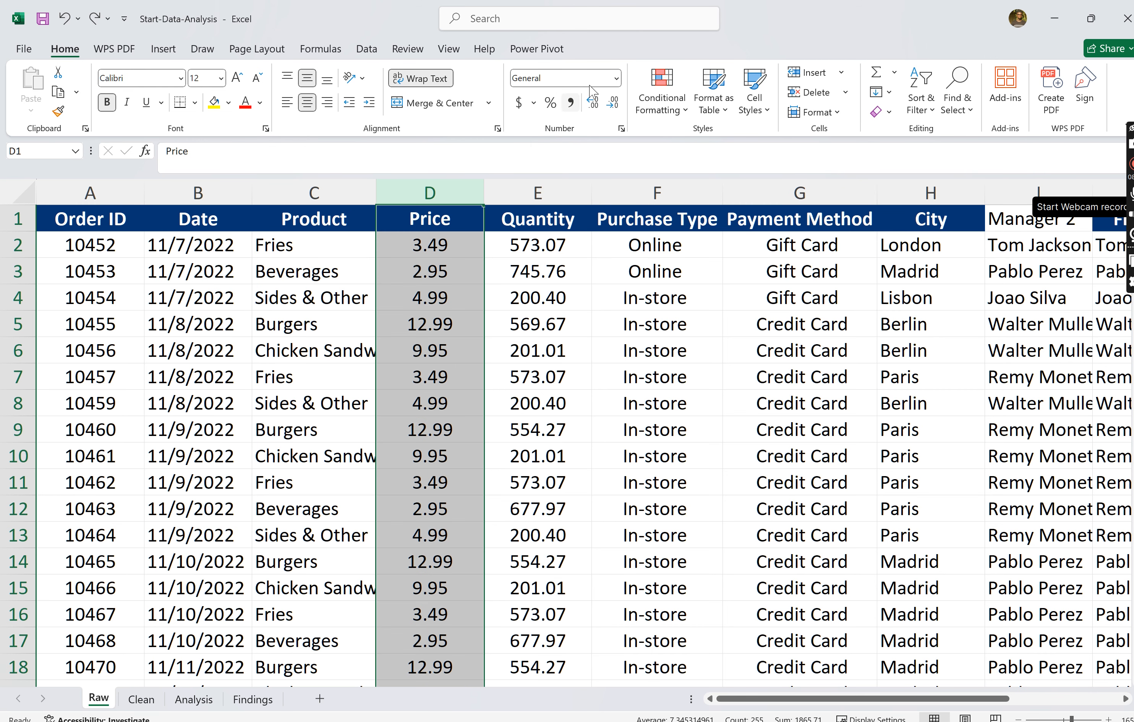
click(617, 79)
click(578, 145)
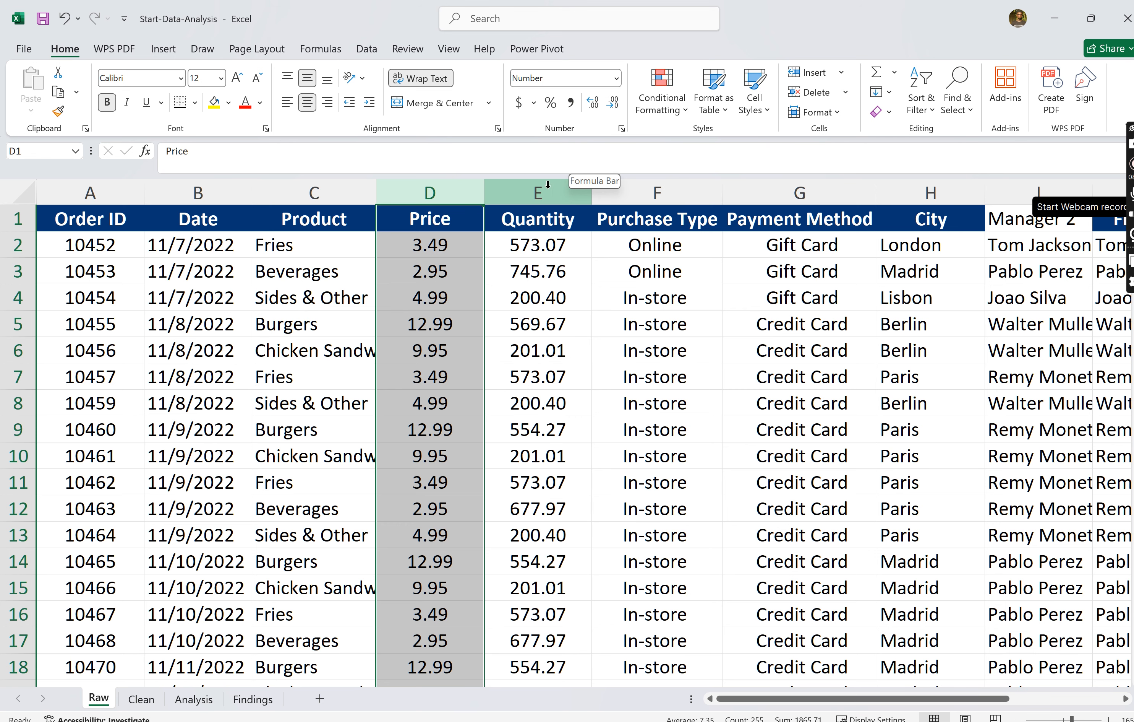
- Apply the Number format to the whole Quantity column E
drag(538, 192, 710, 192)
click(617, 79)
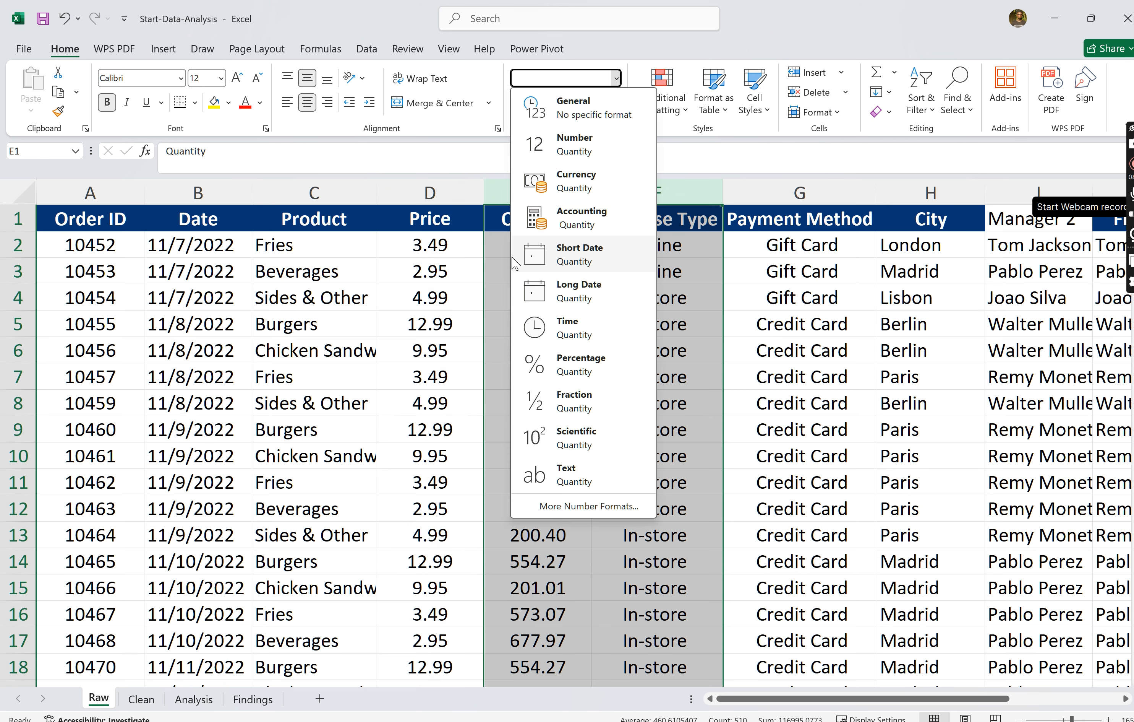
click(539, 188)
click(539, 186)
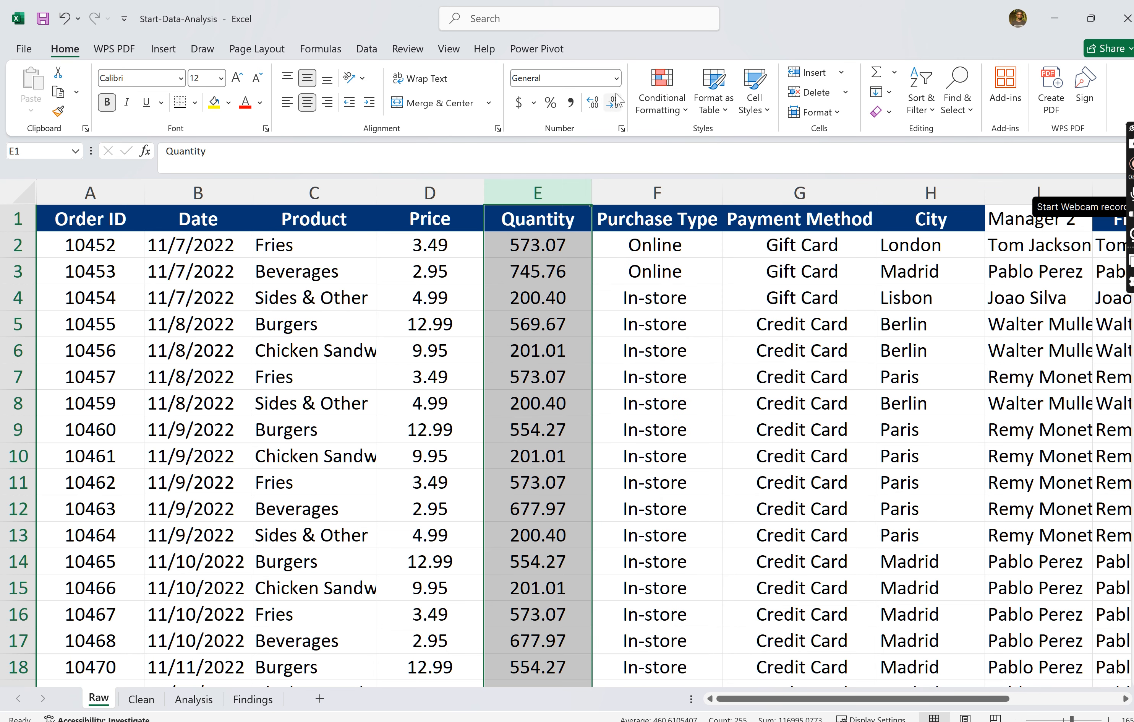
click(617, 79)
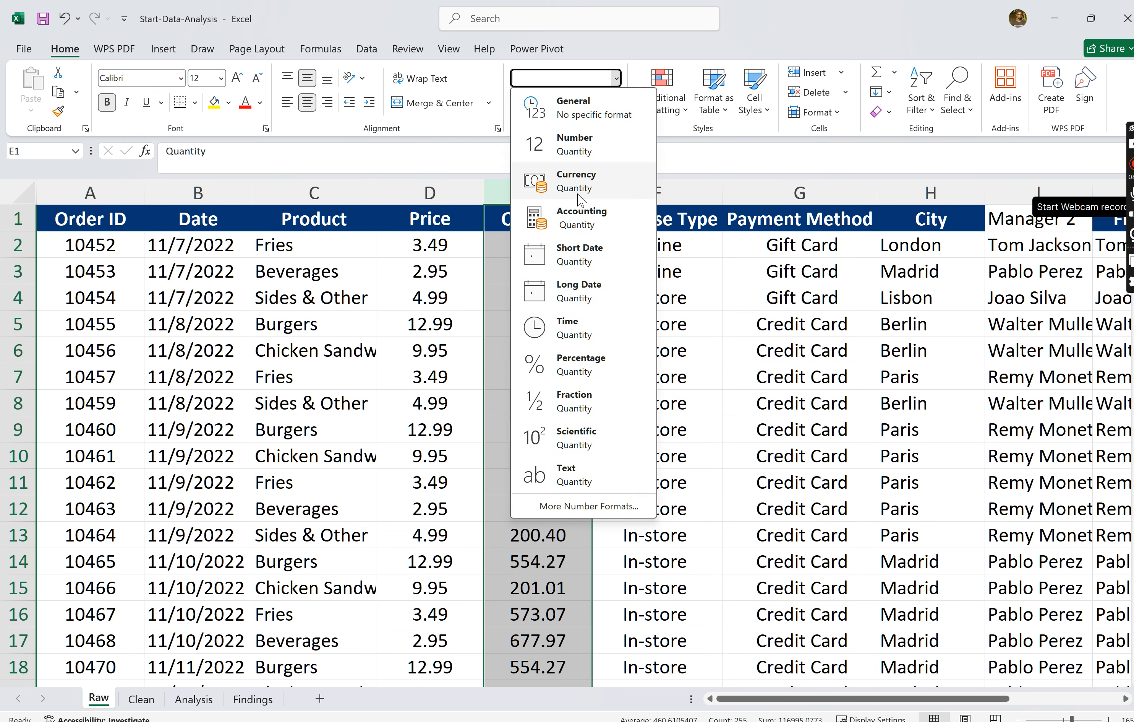
click(575, 148)
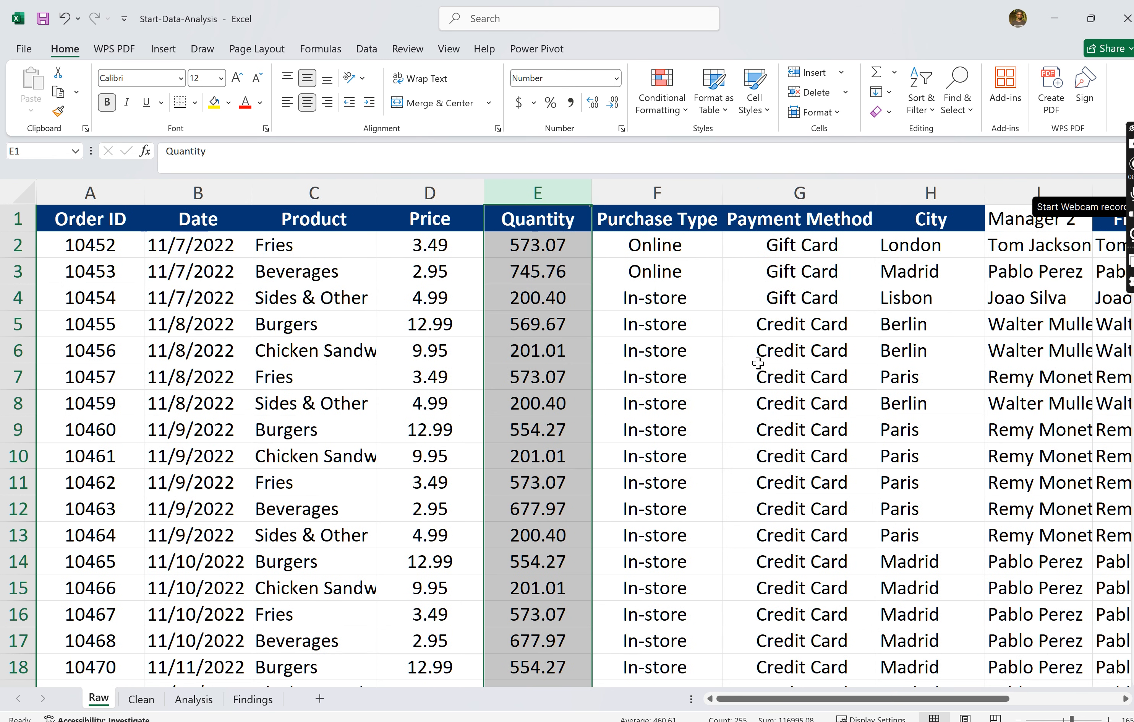
- Examine the entries in the Purchase Type column F to see which purchase types occur
click(659, 192)
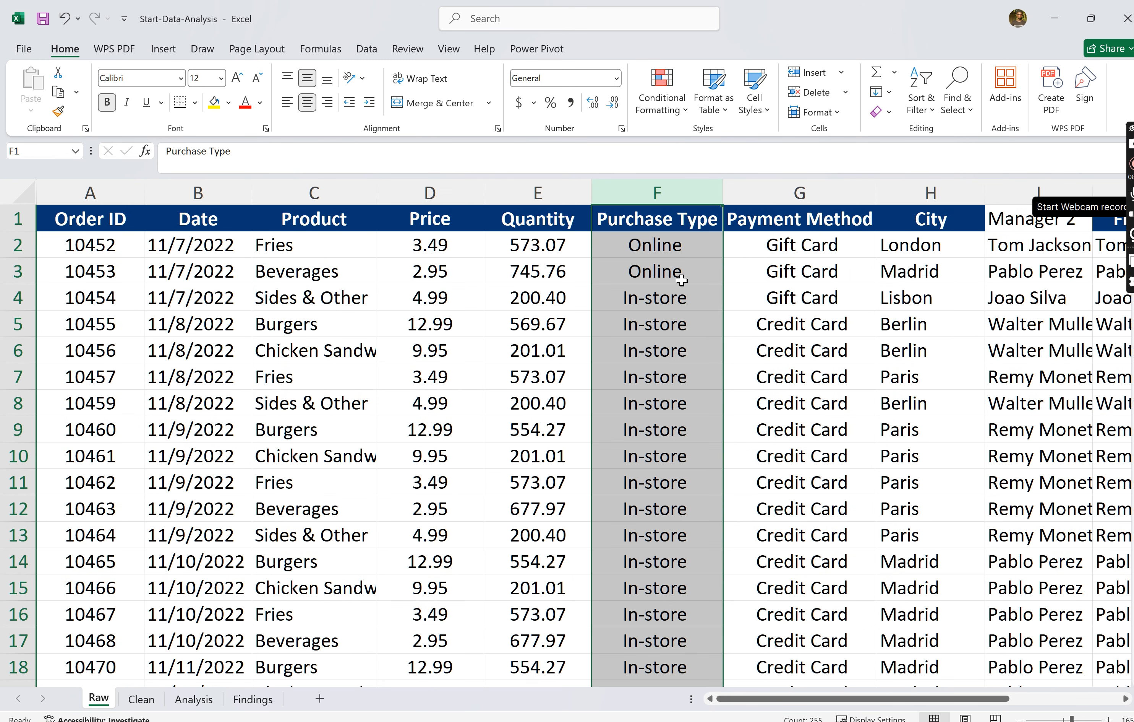
click(682, 280)
click(660, 249)
key(Down)
key(Down)
key(Down)
key(Down)
key(Down)
key(Down)
key(Down)
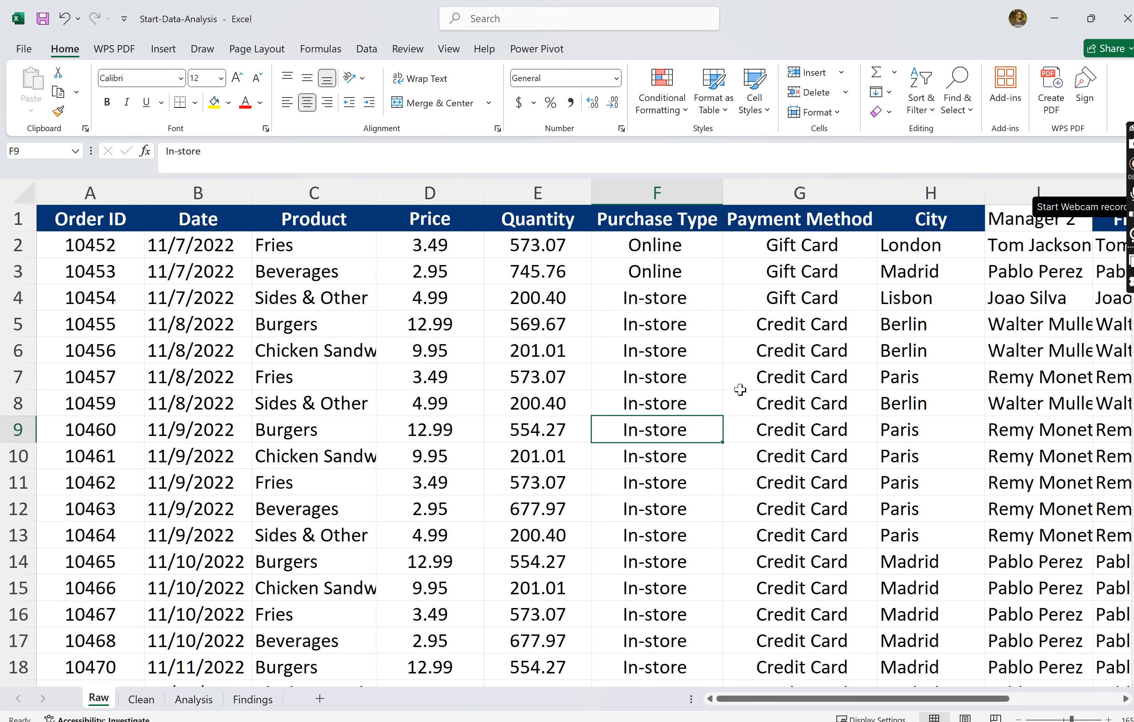
scroll(722, 400, down, 12)
scroll(696, 548, up, 5)
scroll(696, 547, down, 8)
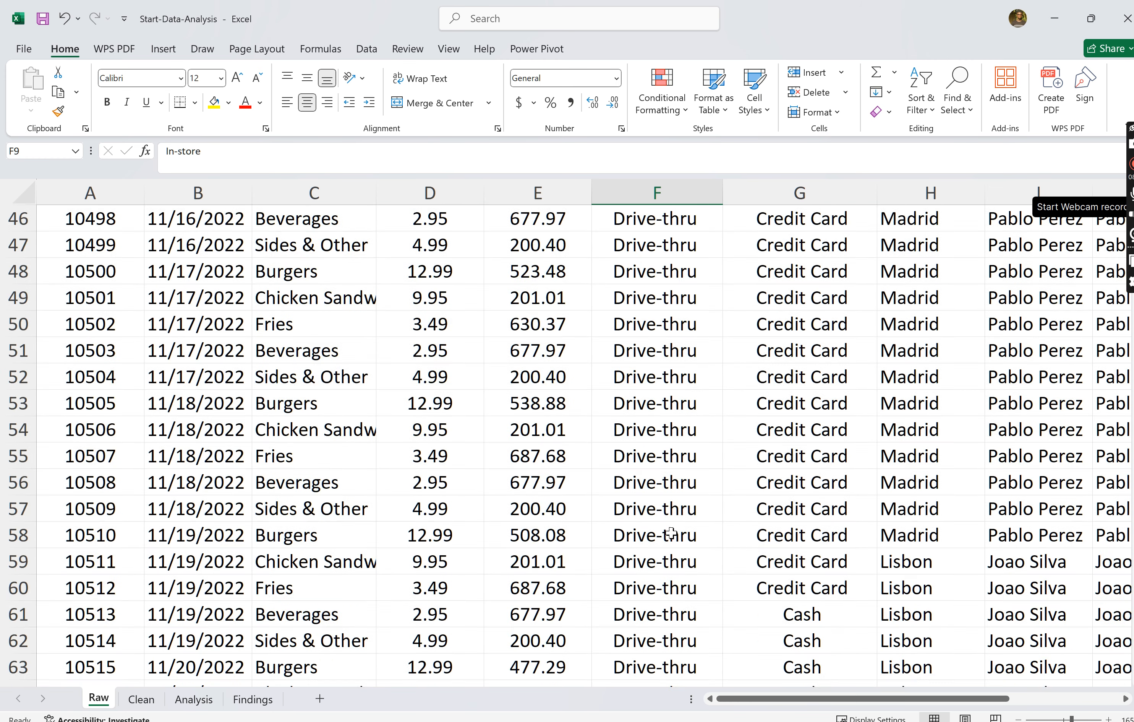
click(666, 532)
scroll(665, 531, up, 15)
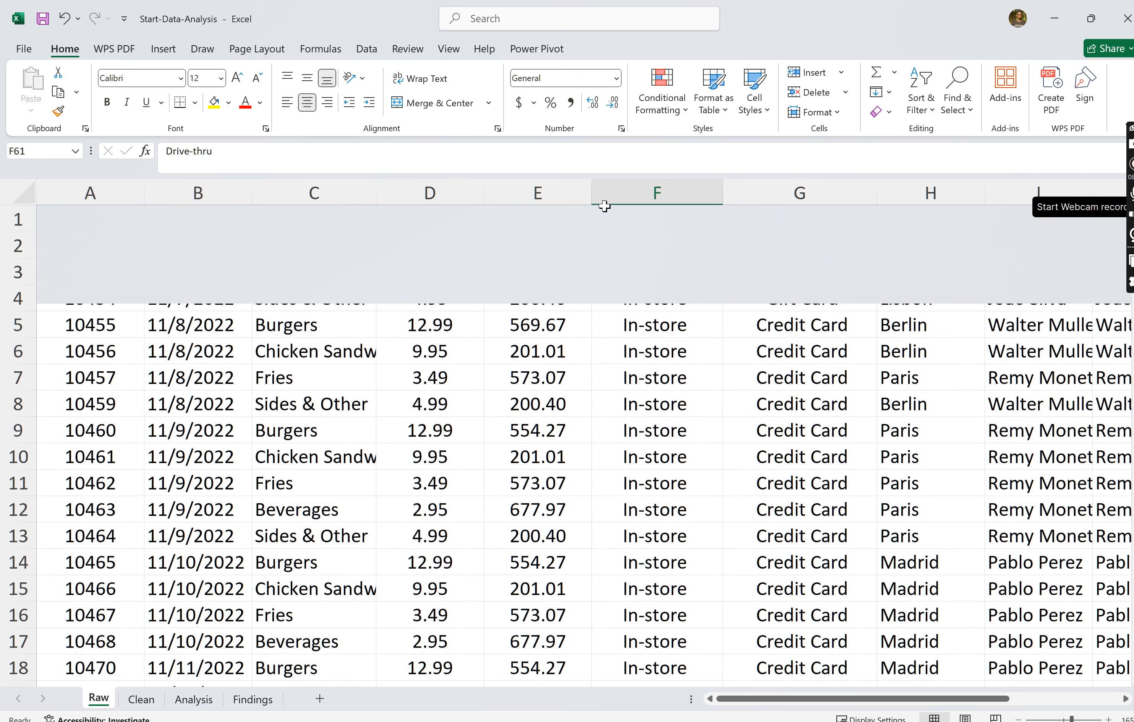
- Add a filter to the Purchase Type column F
click(681, 197)
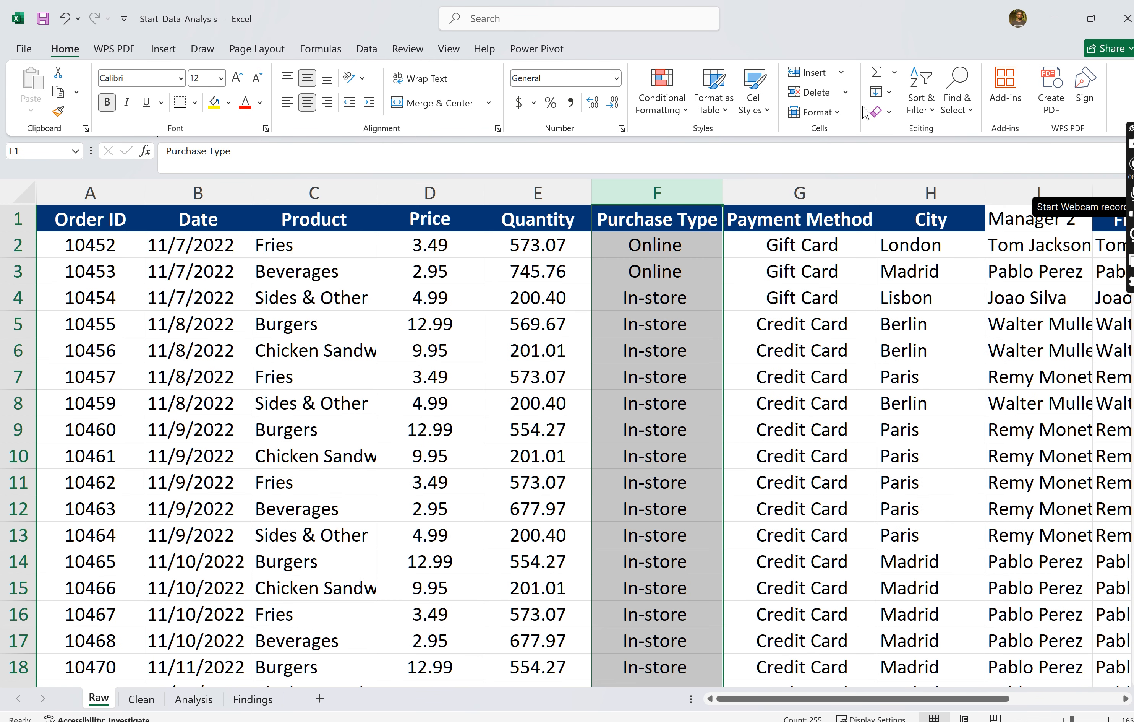
click(918, 103)
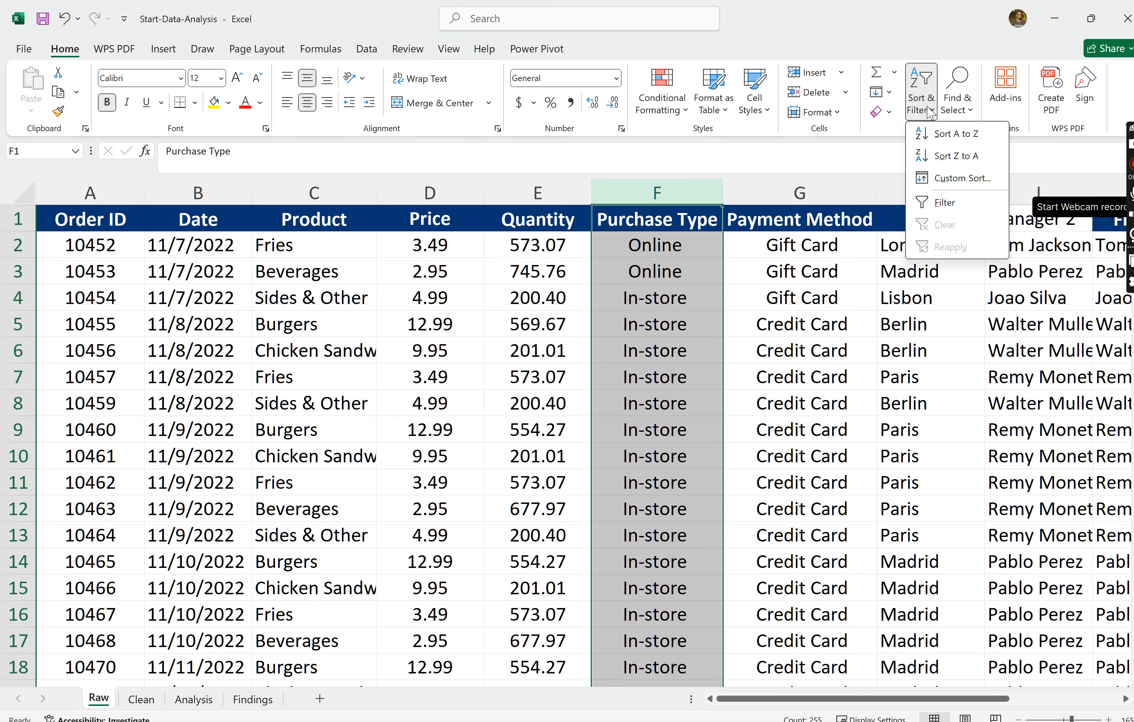
click(961, 203)
click(819, 293)
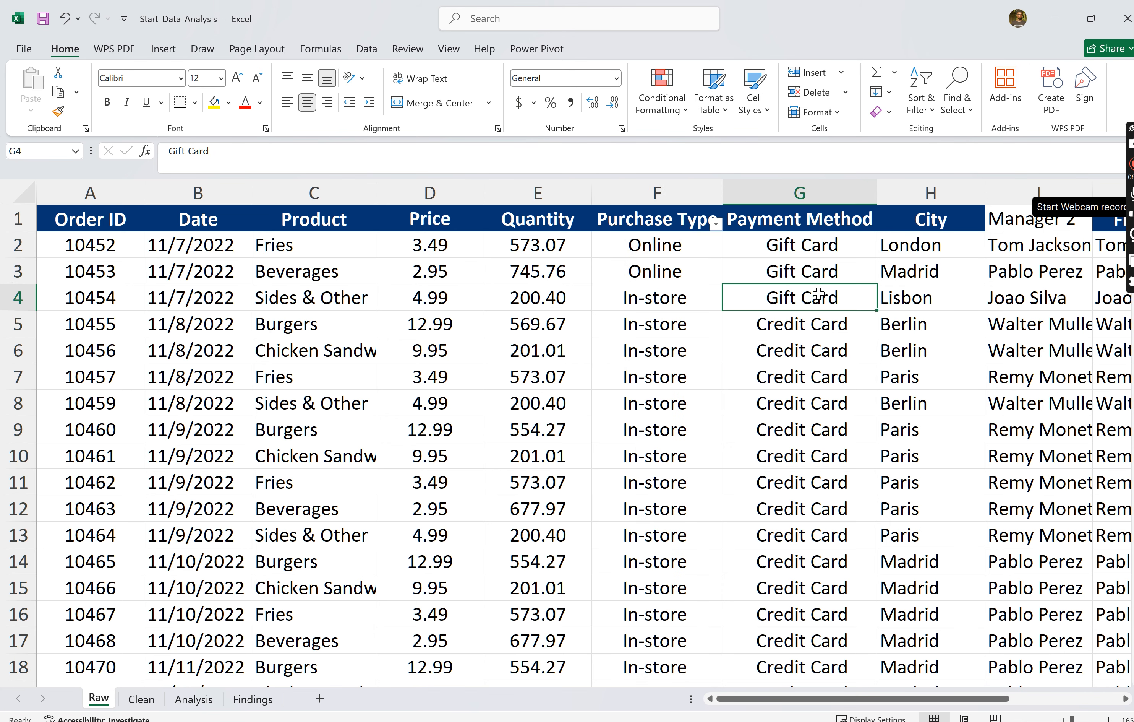
- Filter the Purchase Type column to Online only and look through the matching orders
click(716, 224)
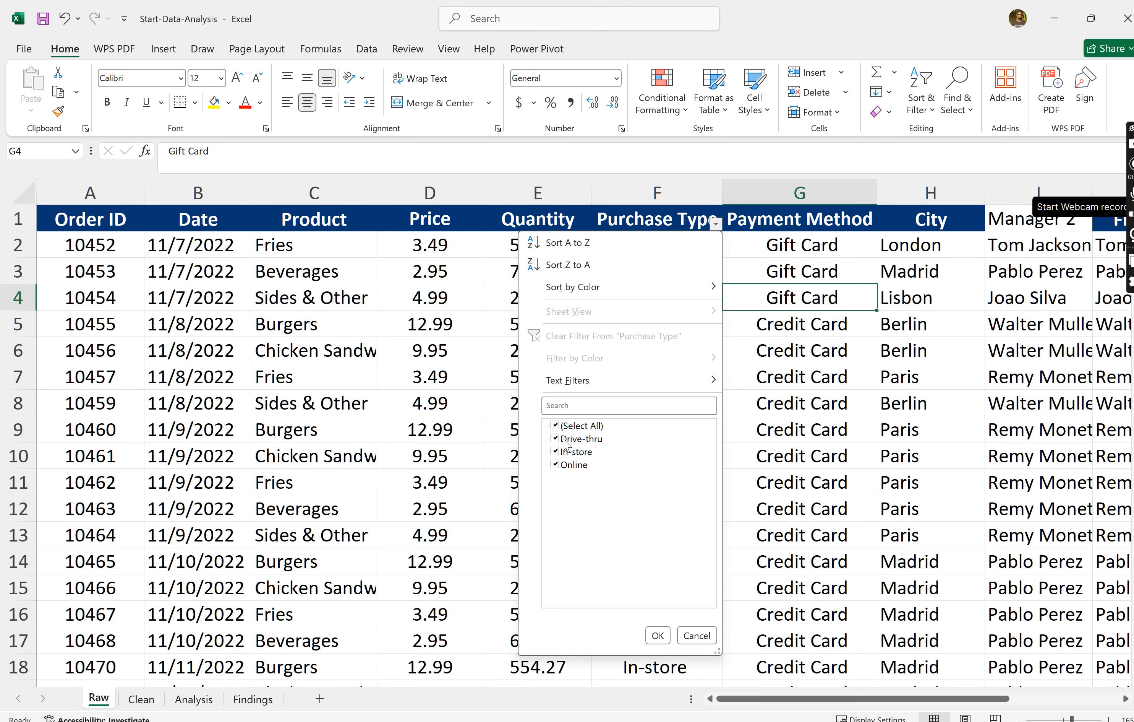
click(555, 451)
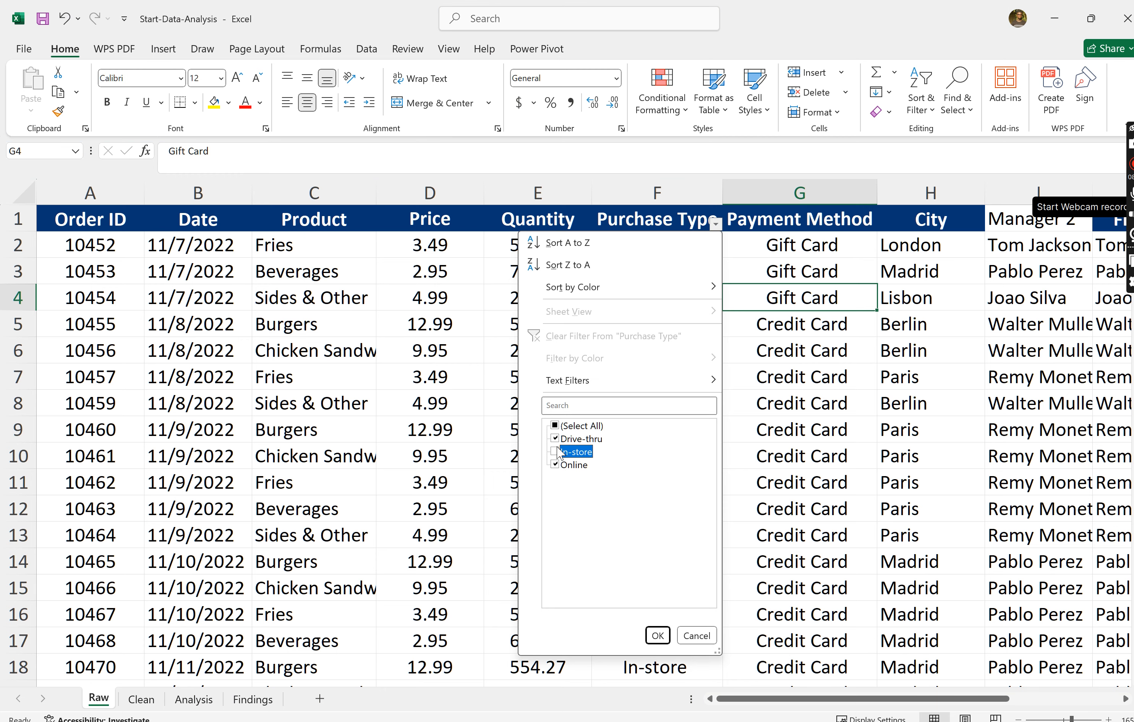
click(555, 438)
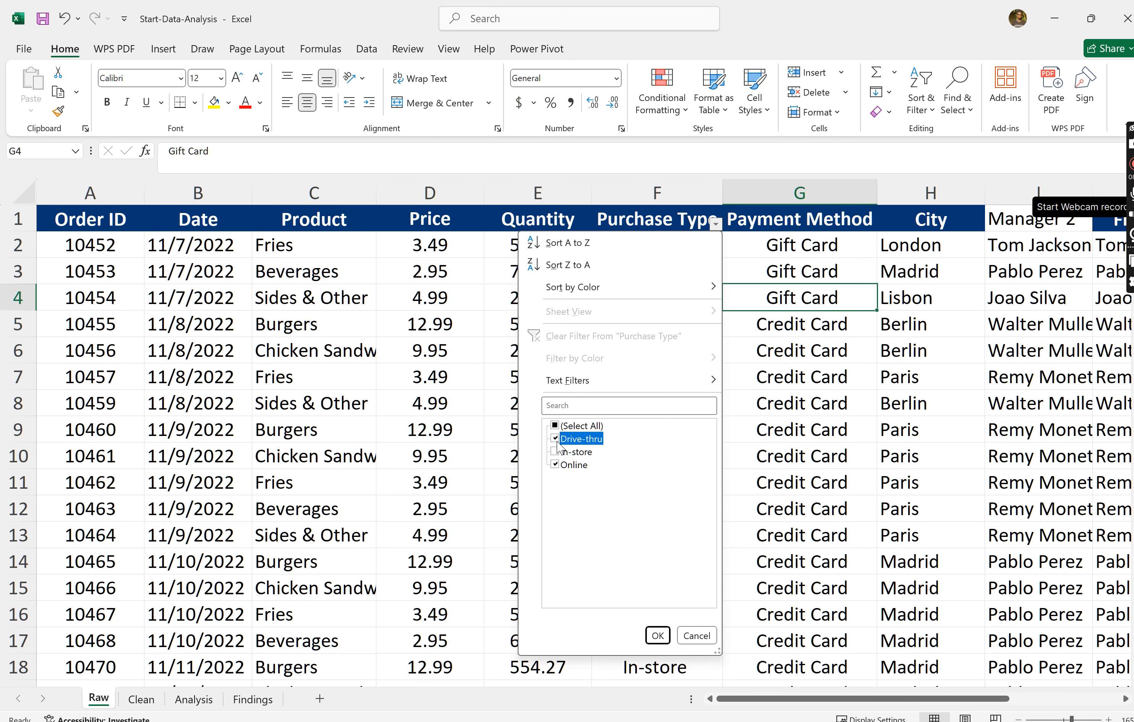
click(648, 636)
scroll(593, 494, down, 15)
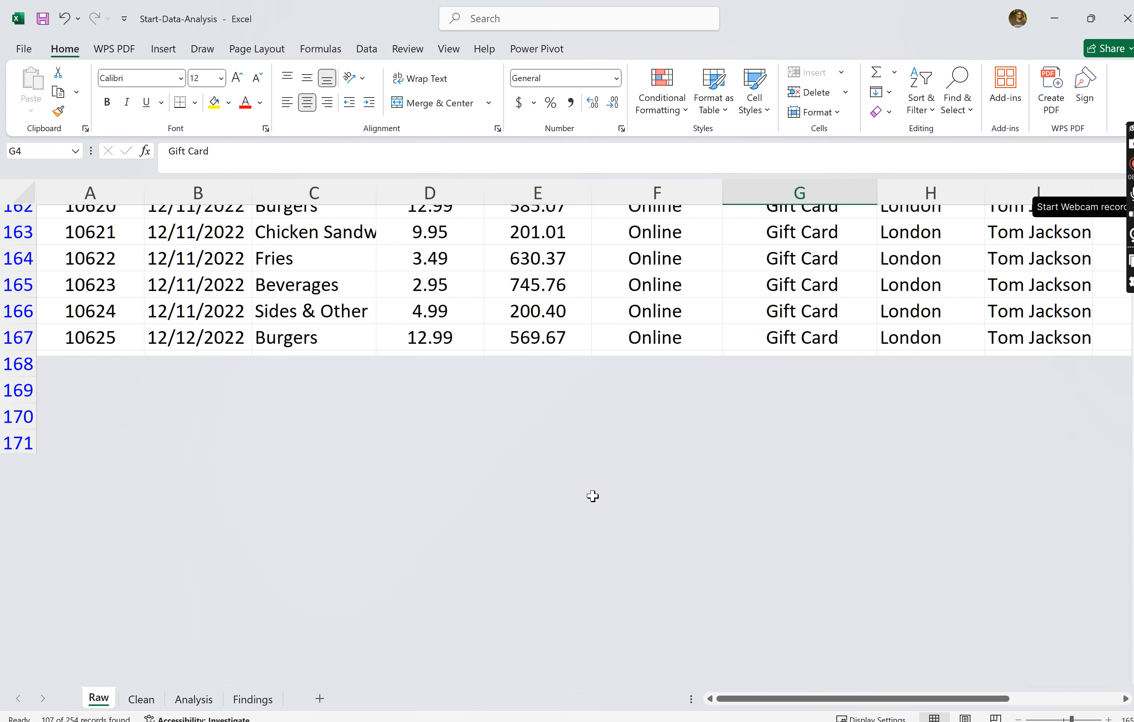
scroll(592, 496, down, 20)
scroll(592, 495, up, 20)
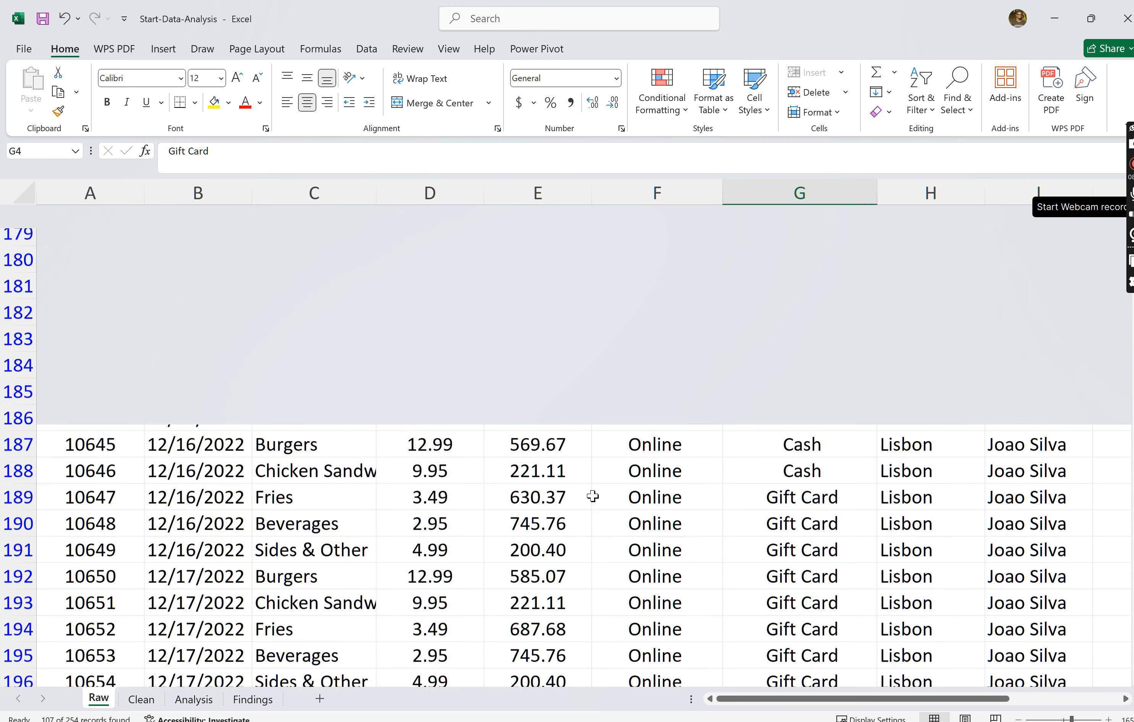
scroll(592, 496, up, 12)
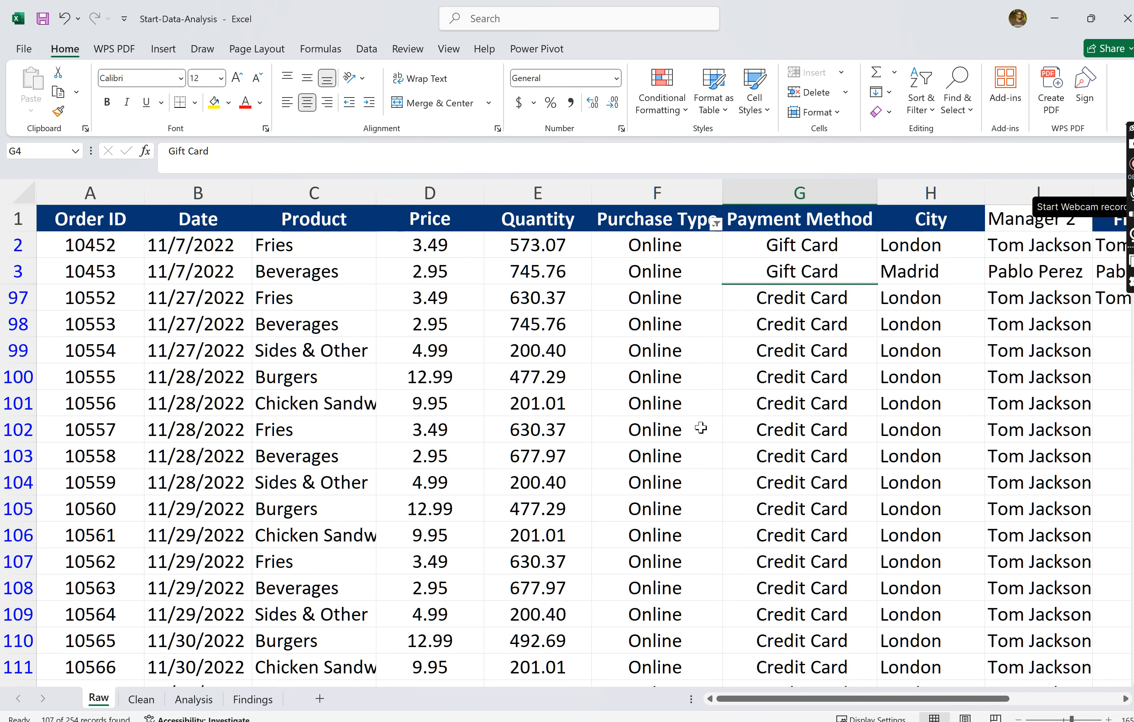
scroll(701, 427, down, 11)
scroll(701, 427, up, 12)
- Switch the Purchase Type filter from Online to Drive-thru only
click(716, 224)
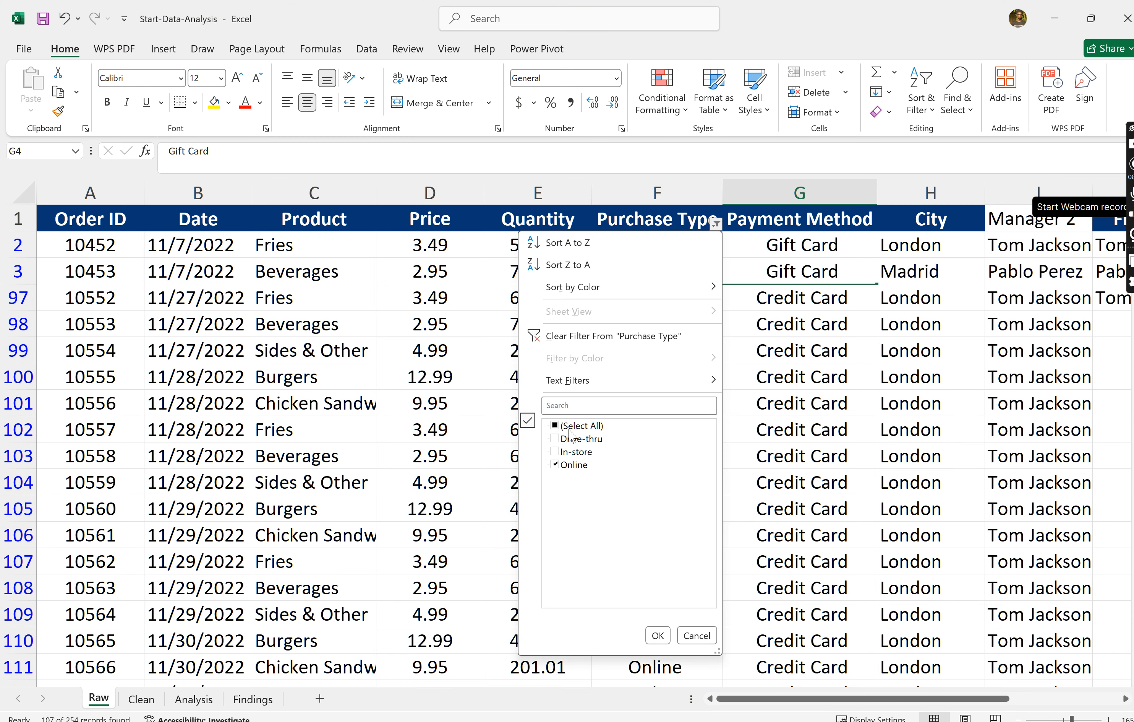
click(561, 467)
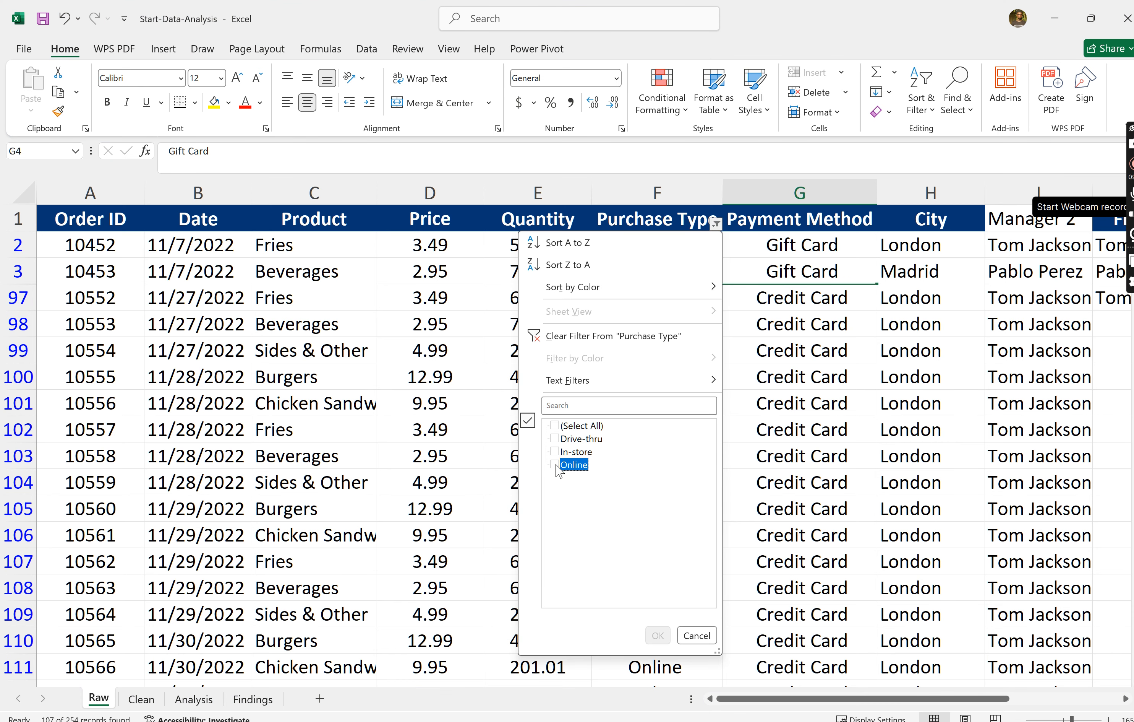
click(555, 438)
click(659, 635)
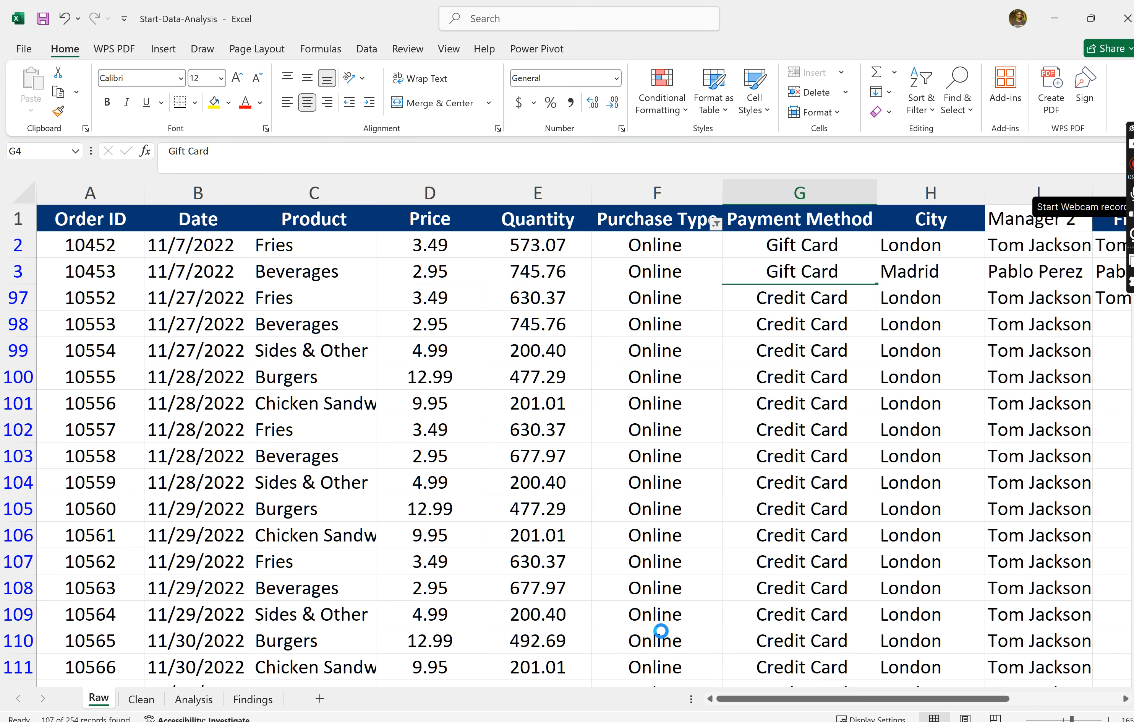
- Include In-store and Online in the Purchase Type filter again so that all orders are shown
click(716, 222)
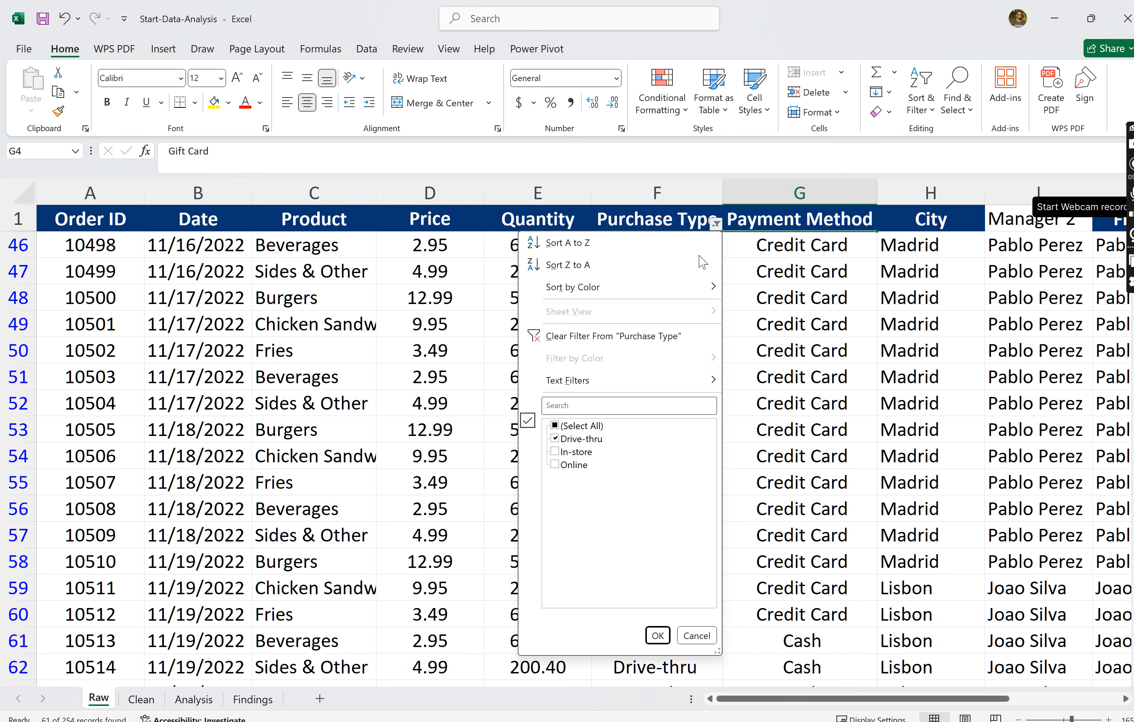
click(556, 453)
click(555, 465)
click(657, 634)
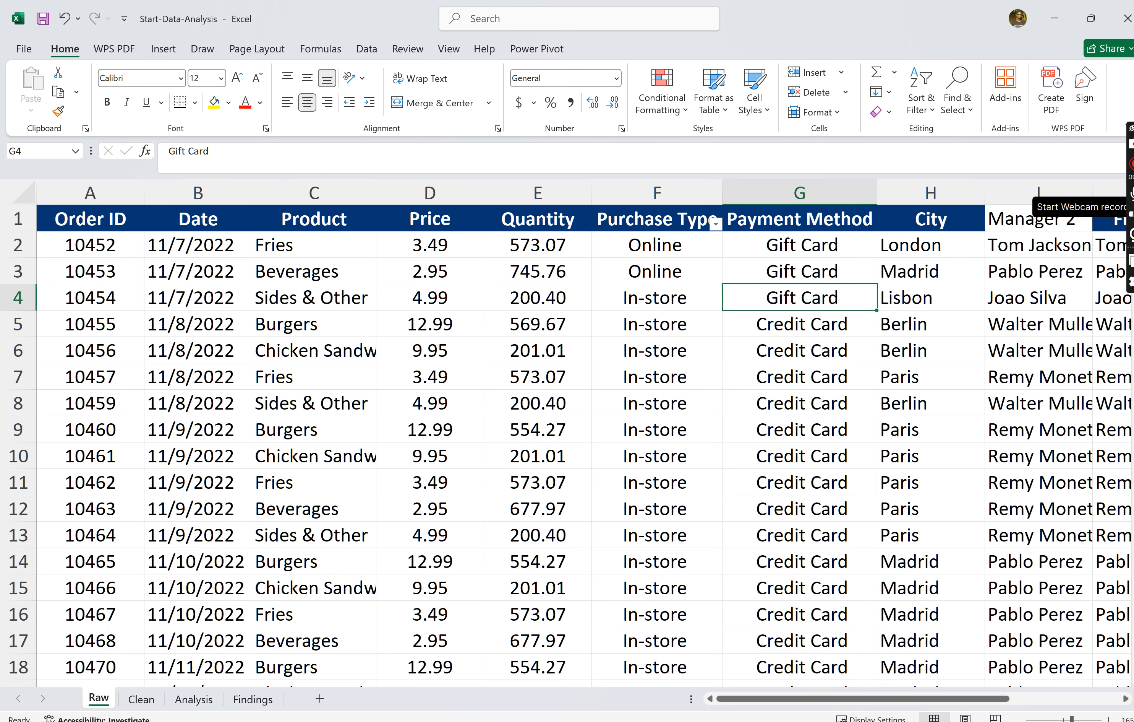
- Enter the column header QUANTITY 2 in cell K1, beside FIRST NAME MANAGER
scroll(865, 408, right, 5)
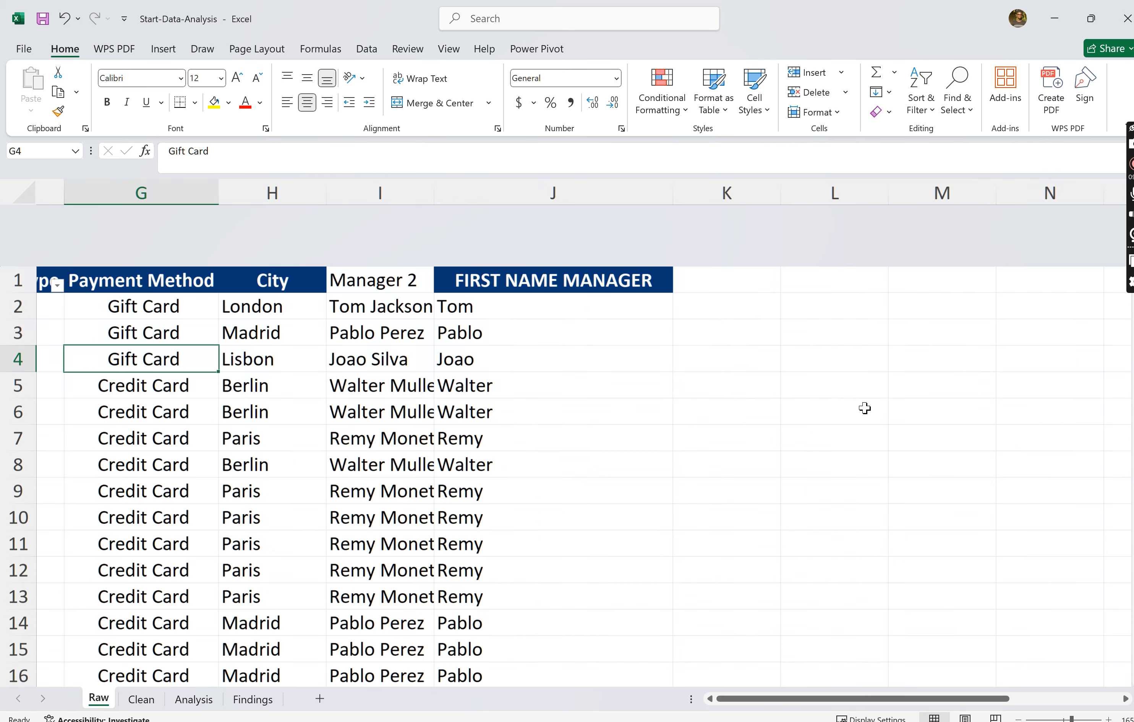
click(558, 220)
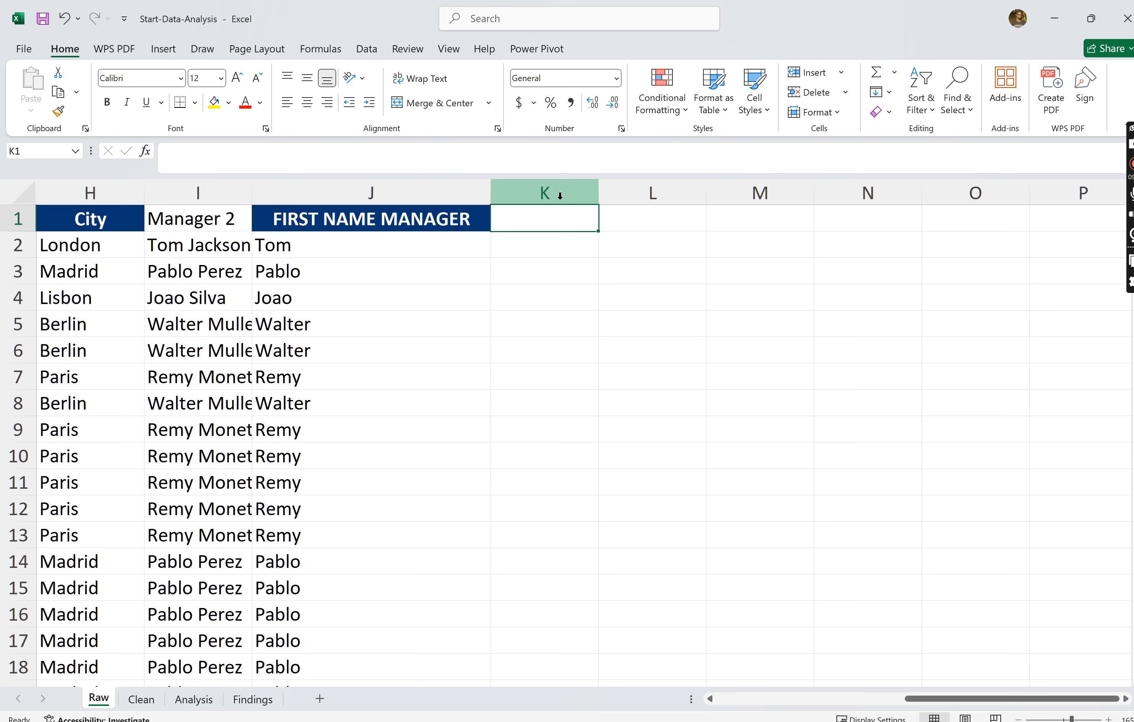
text(QQUANT)
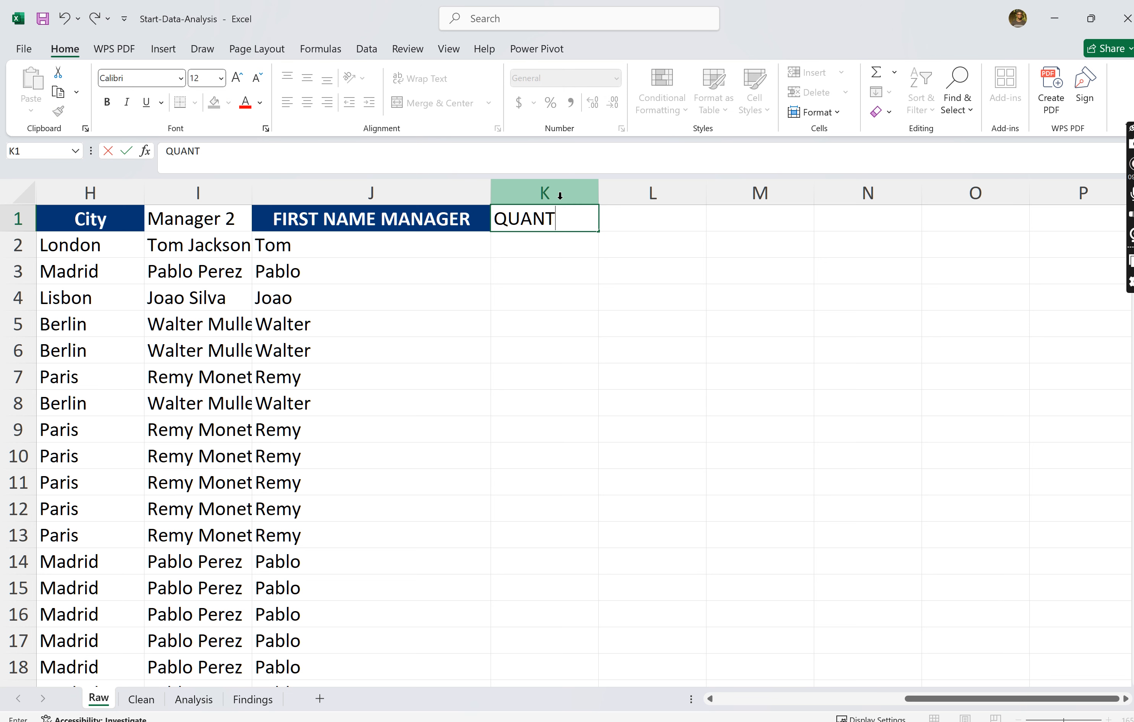
text(ITY 2)
key(Return)
- Enter 0 in cell K2 as the first value under the QUANTITY 2 header
scroll(823, 223, left, 5)
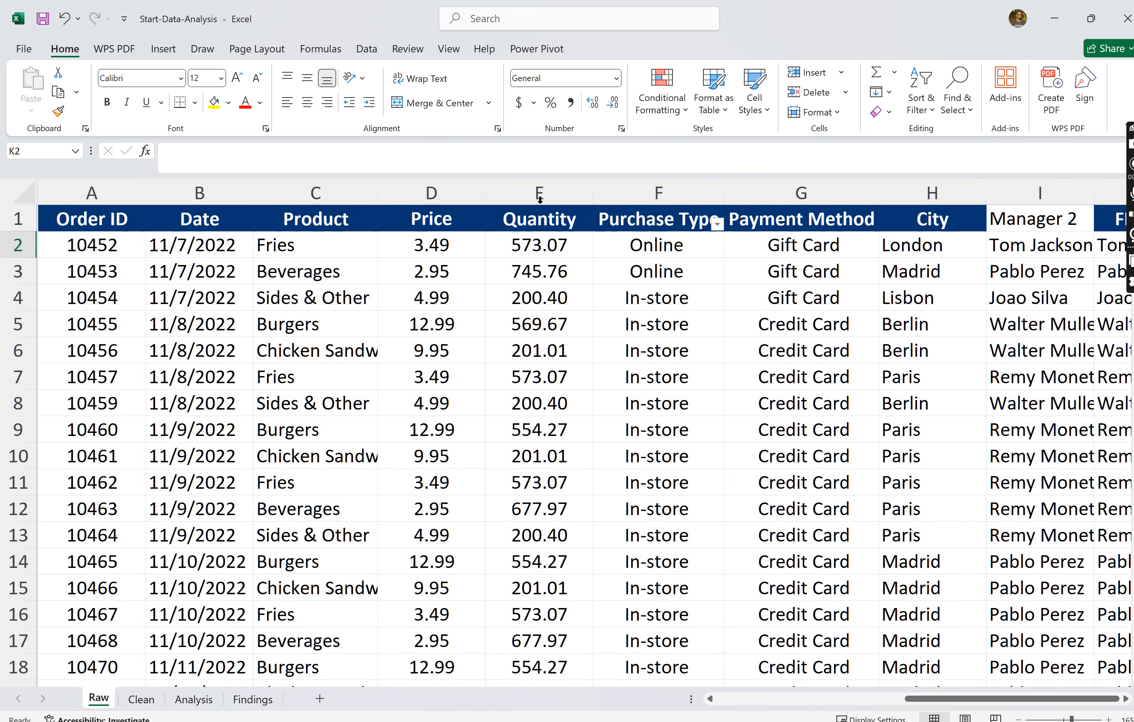
scroll(537, 222, right, 10)
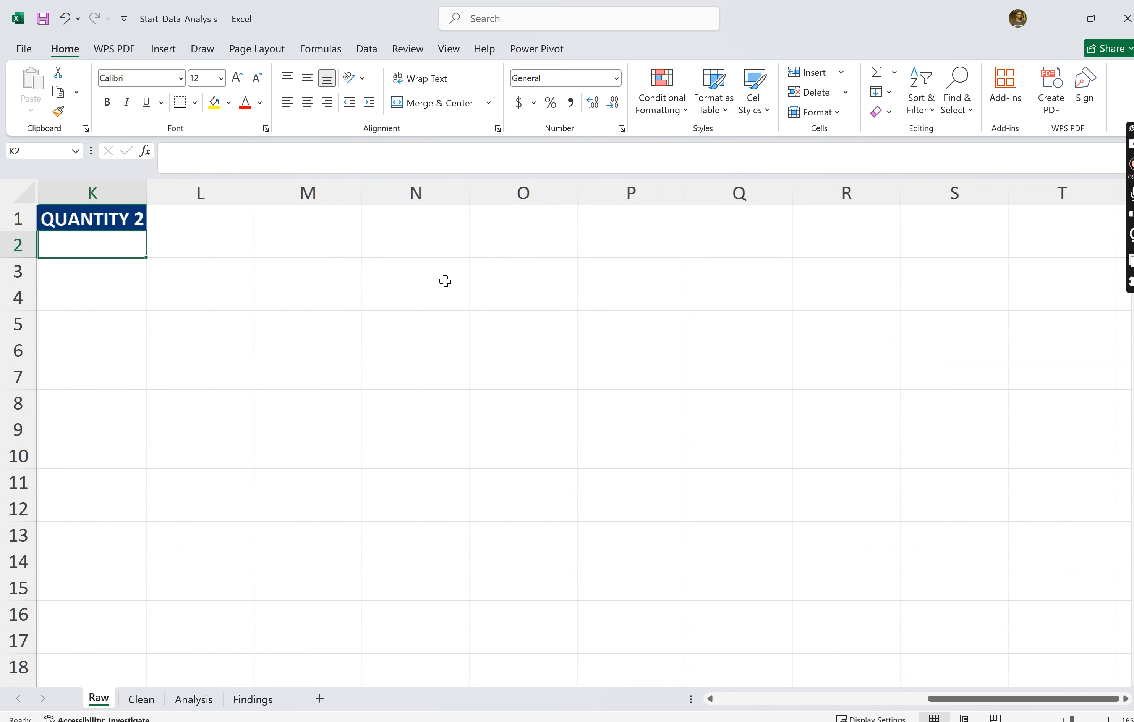
scroll(445, 281, left, 2)
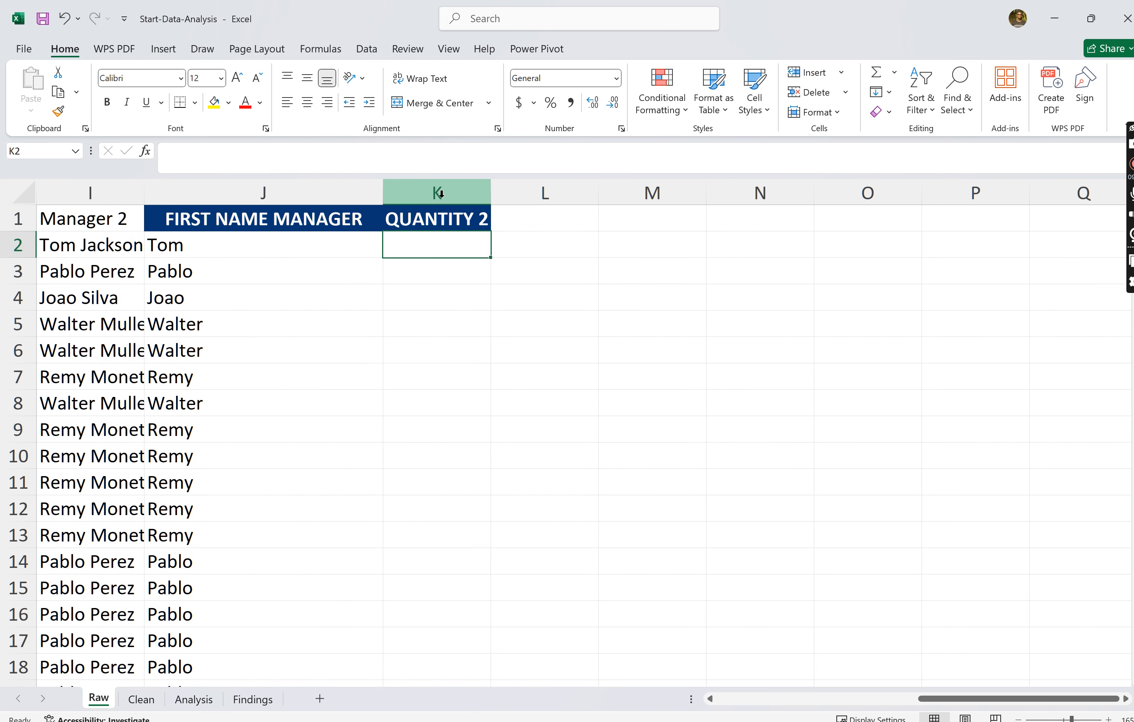
text(00)
key(Return)
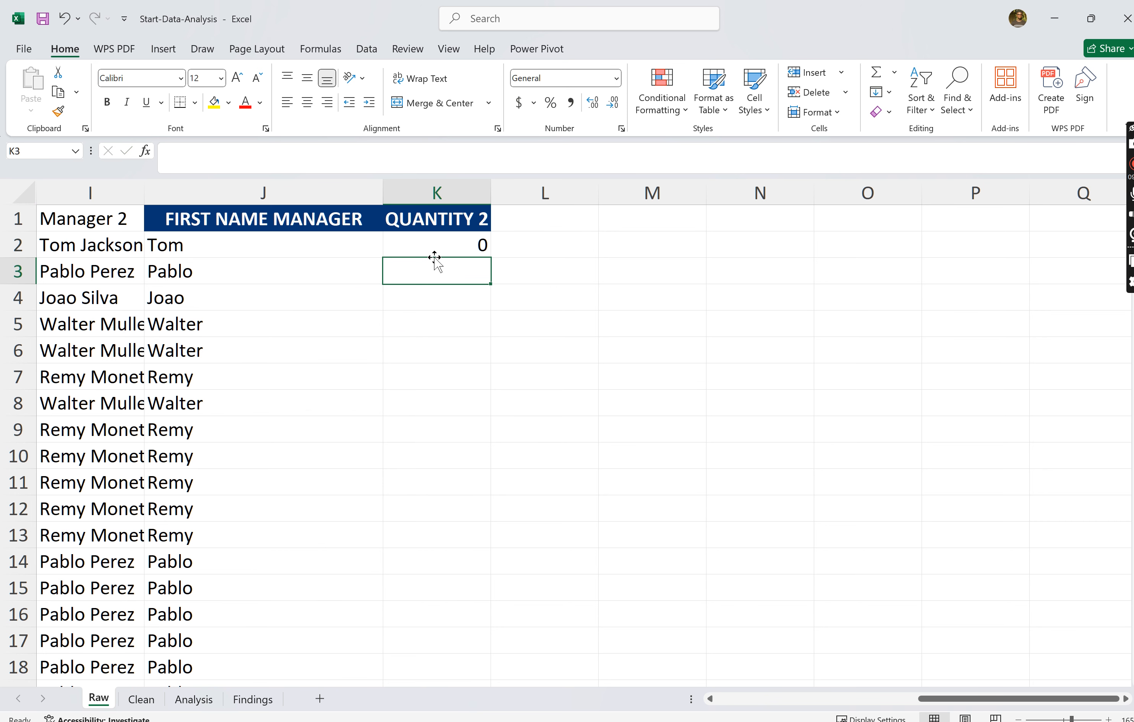
text(000)
key(BackSpace)
key(BackSpace)
key(BackSpace)
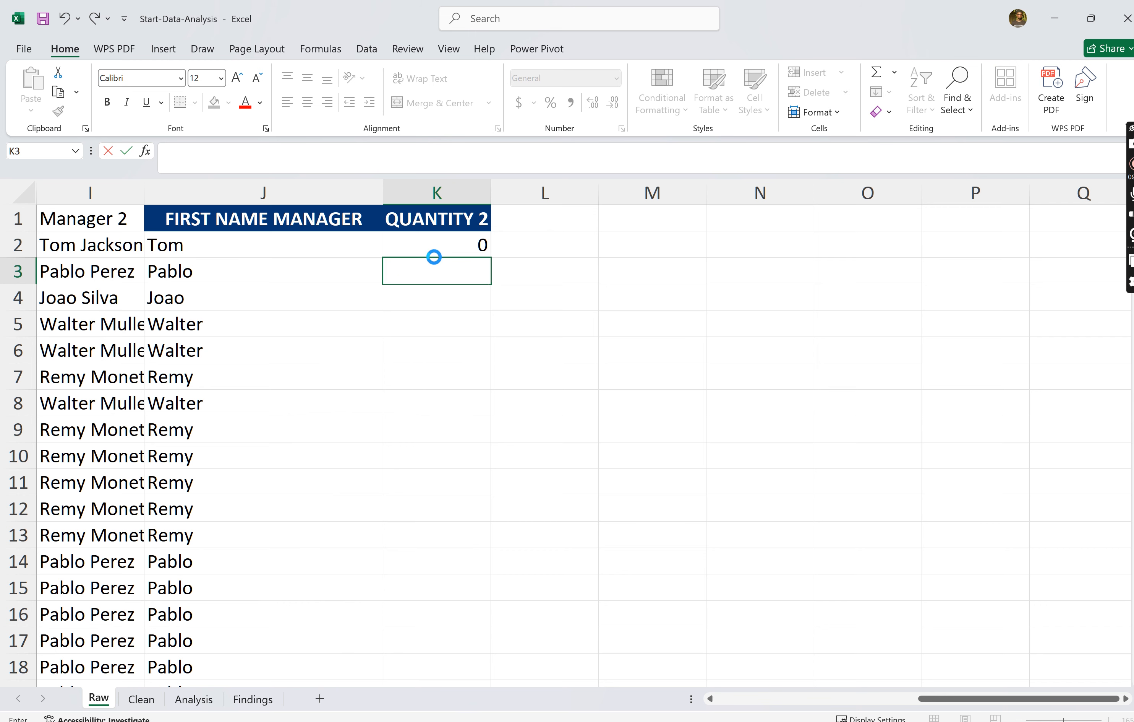
key(Return)
- Clear the value from cell K2 under the QUANTITY 2 header
click(435, 253)
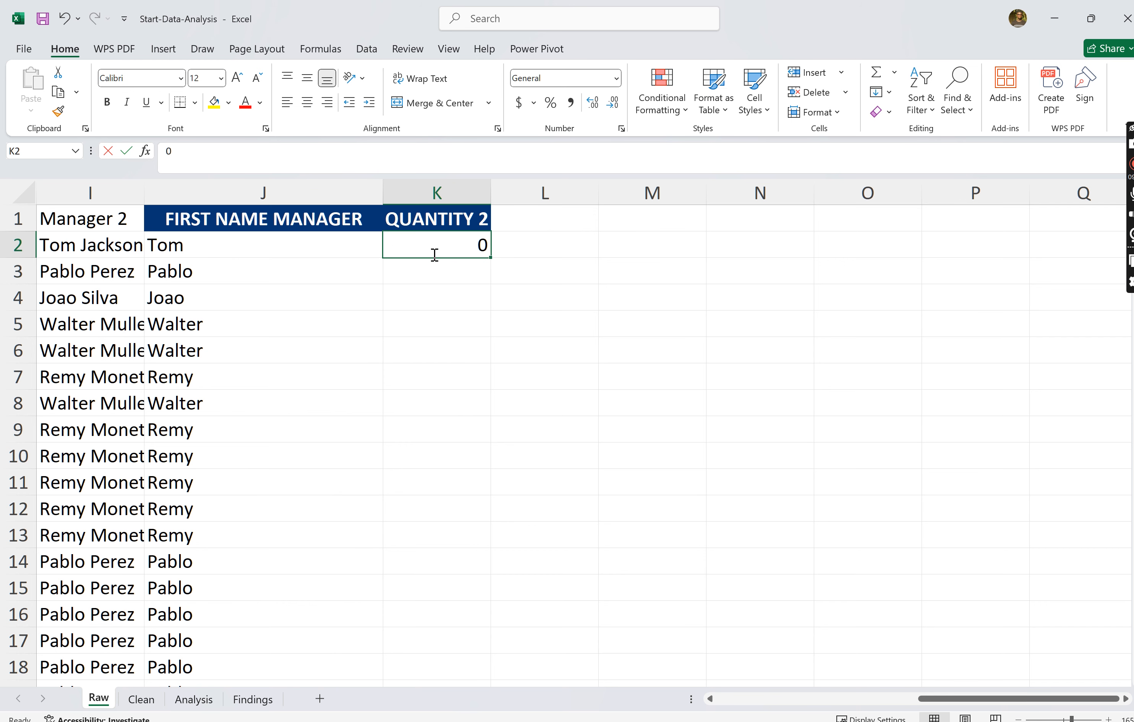
key(BackSpace)
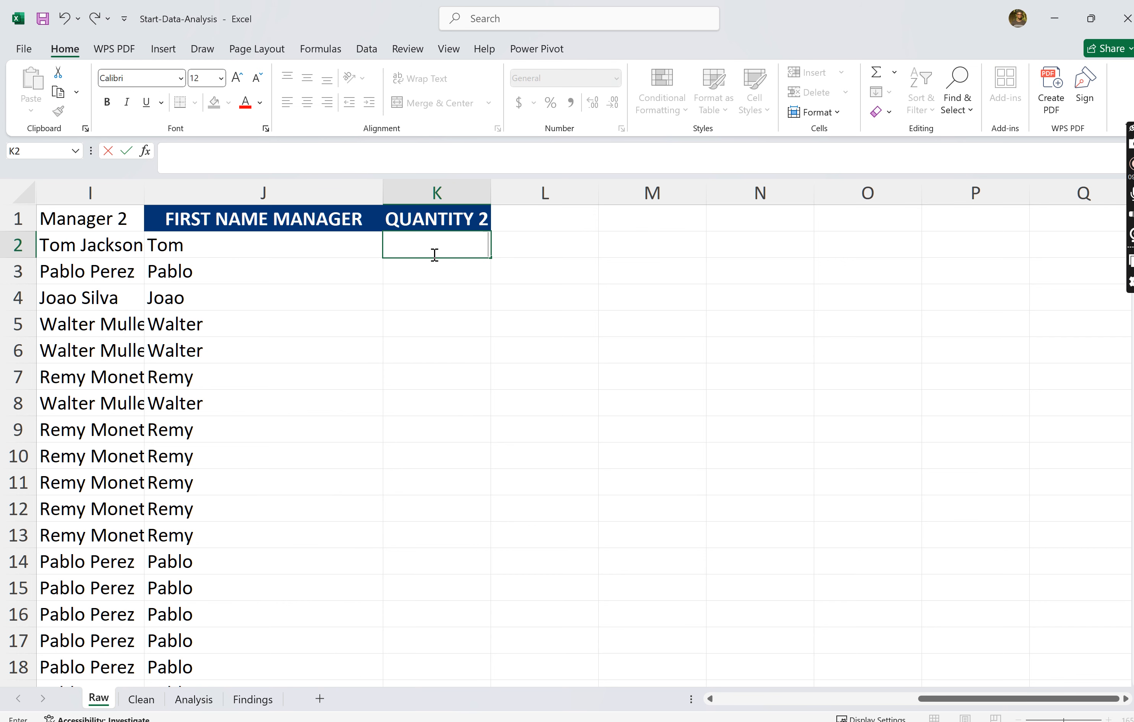
click(437, 191)
drag(446, 269, 435, 248)
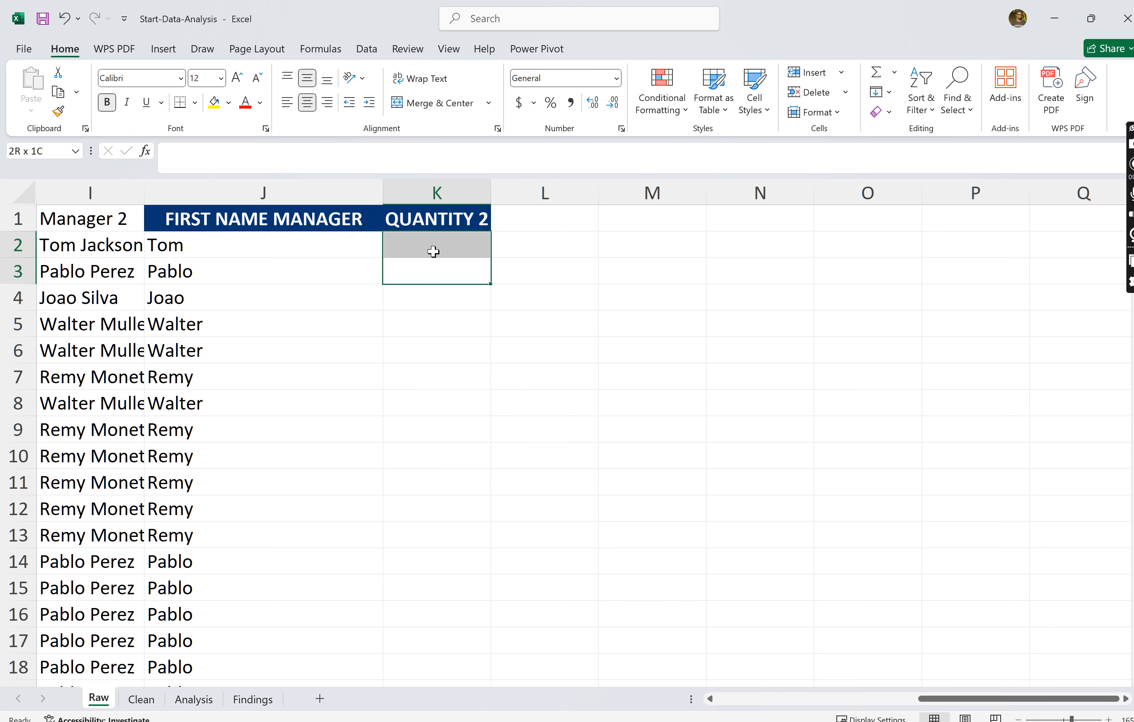
click(434, 251)
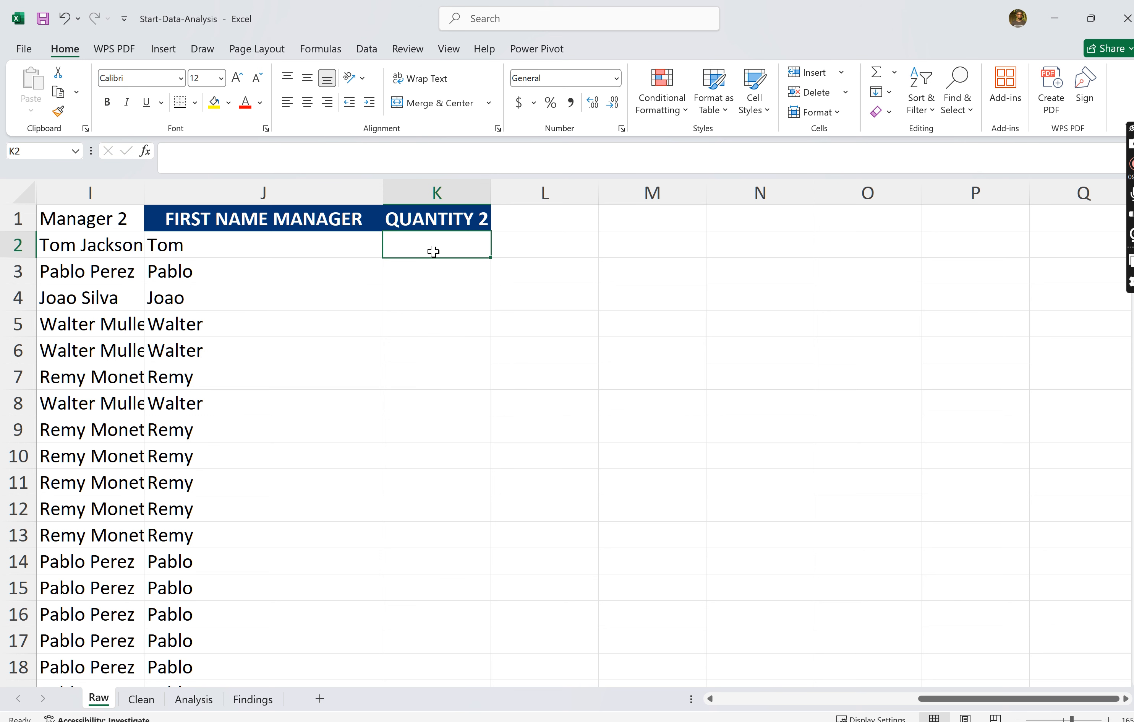
- Apply data validation to column K that allows only whole numbers between 1 and 100
click(427, 189)
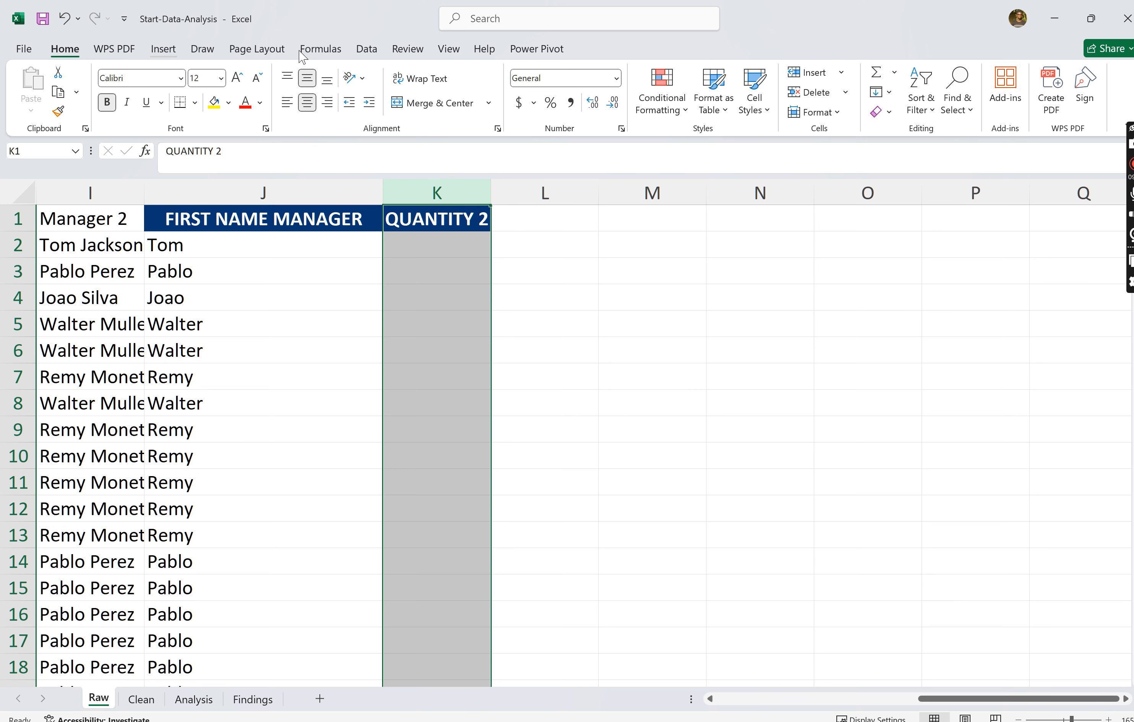
click(365, 53)
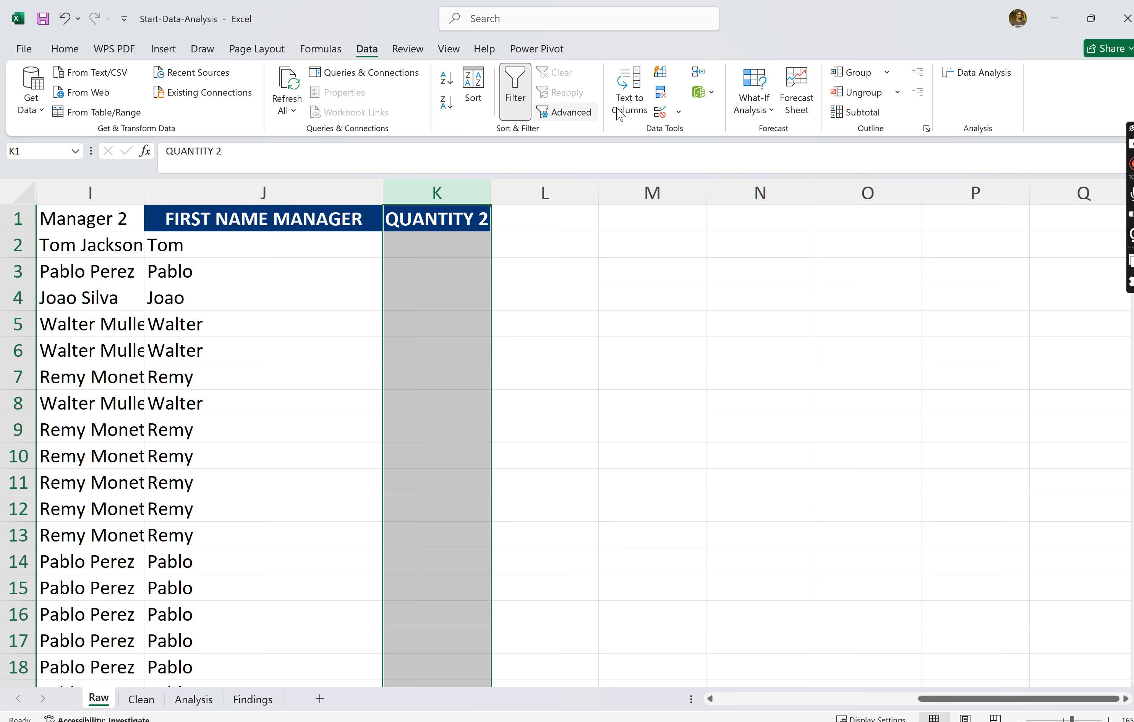
click(676, 112)
click(714, 134)
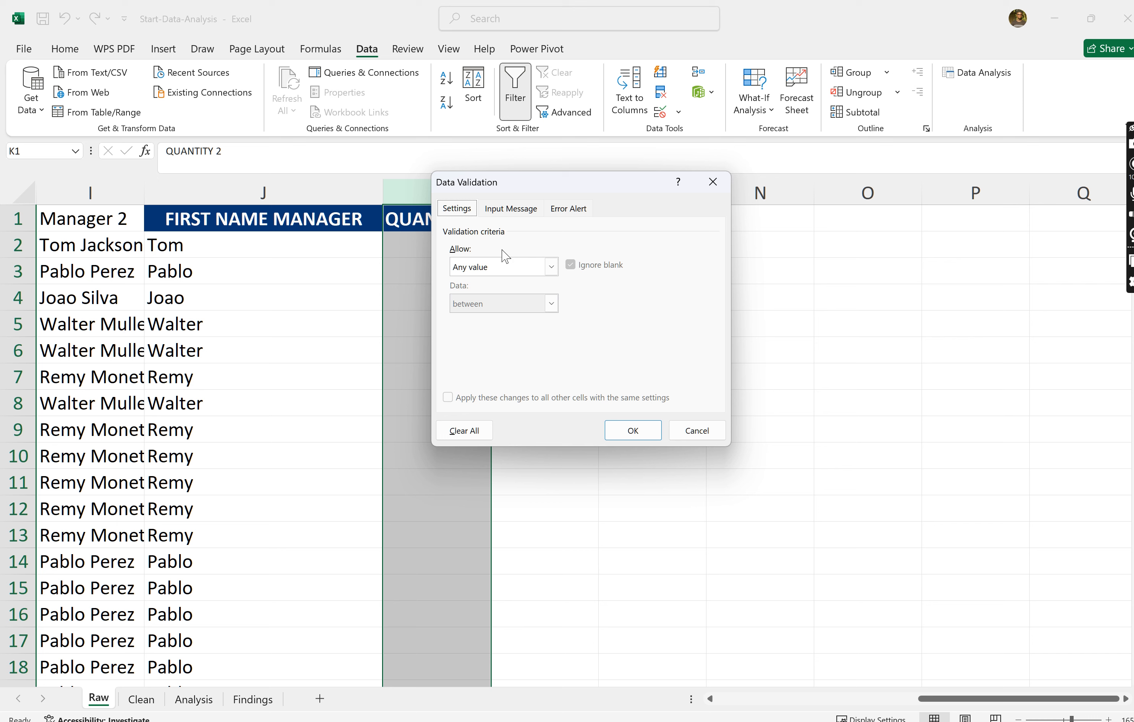
click(552, 269)
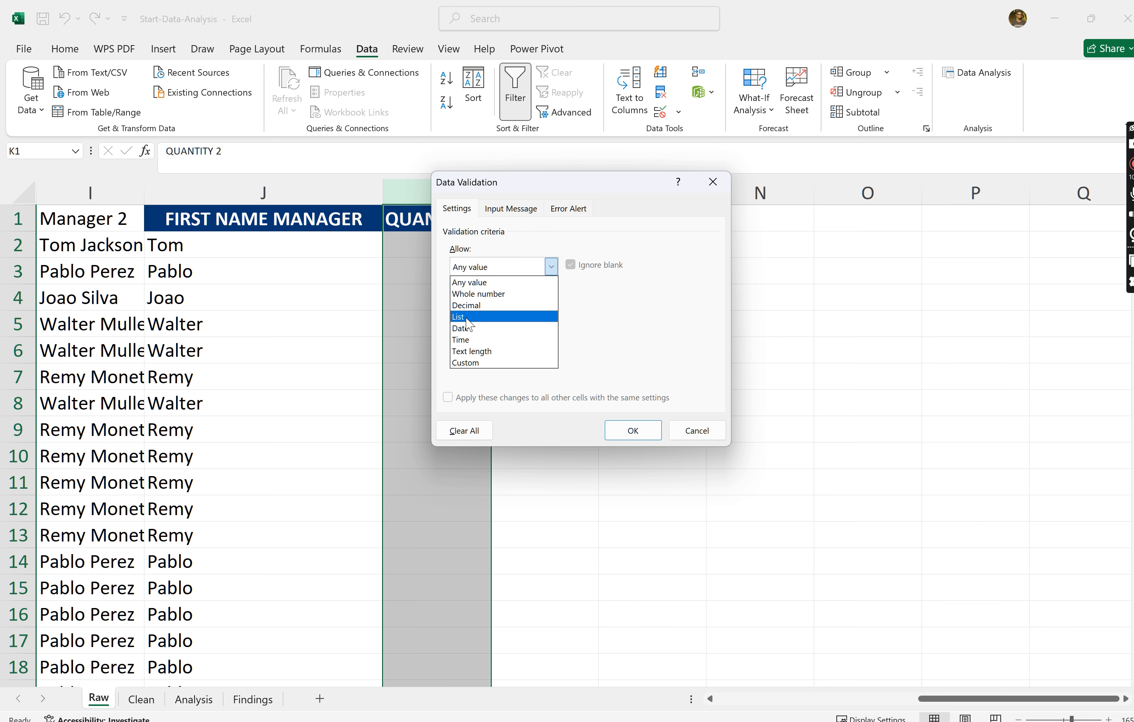
click(503, 298)
click(490, 341)
text(1)
click(471, 377)
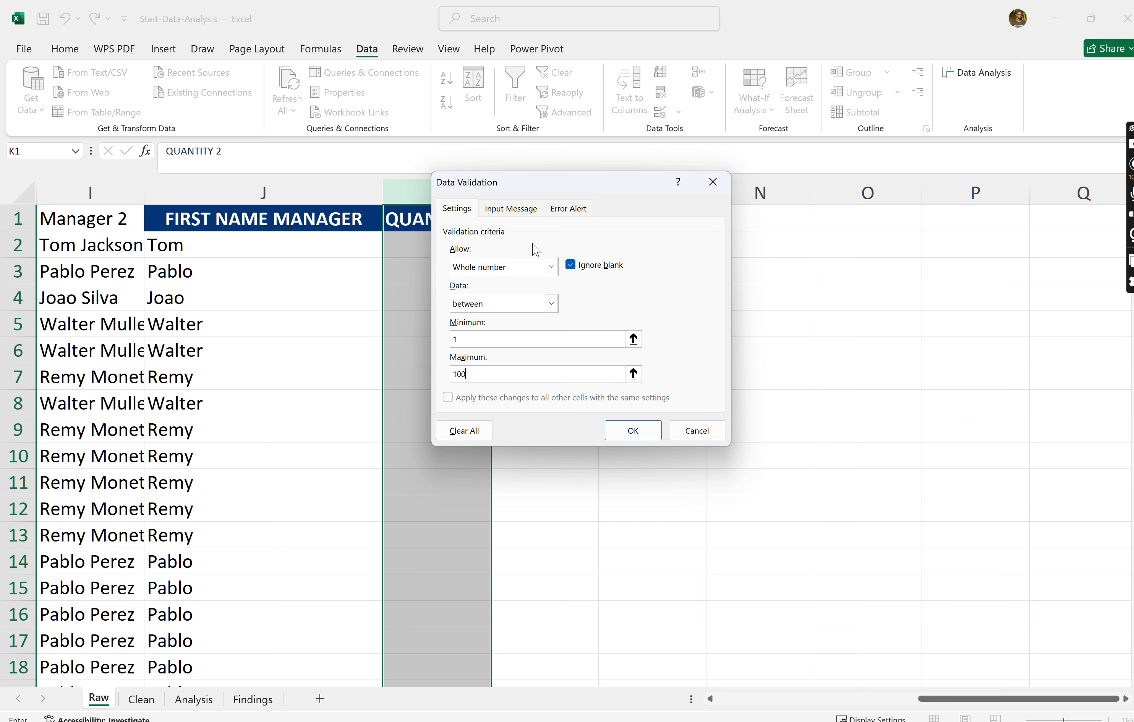
click(637, 432)
- Enter 2 in cell K2 and 4 in cell K3 of the QUANTITY 2 column
click(412, 250)
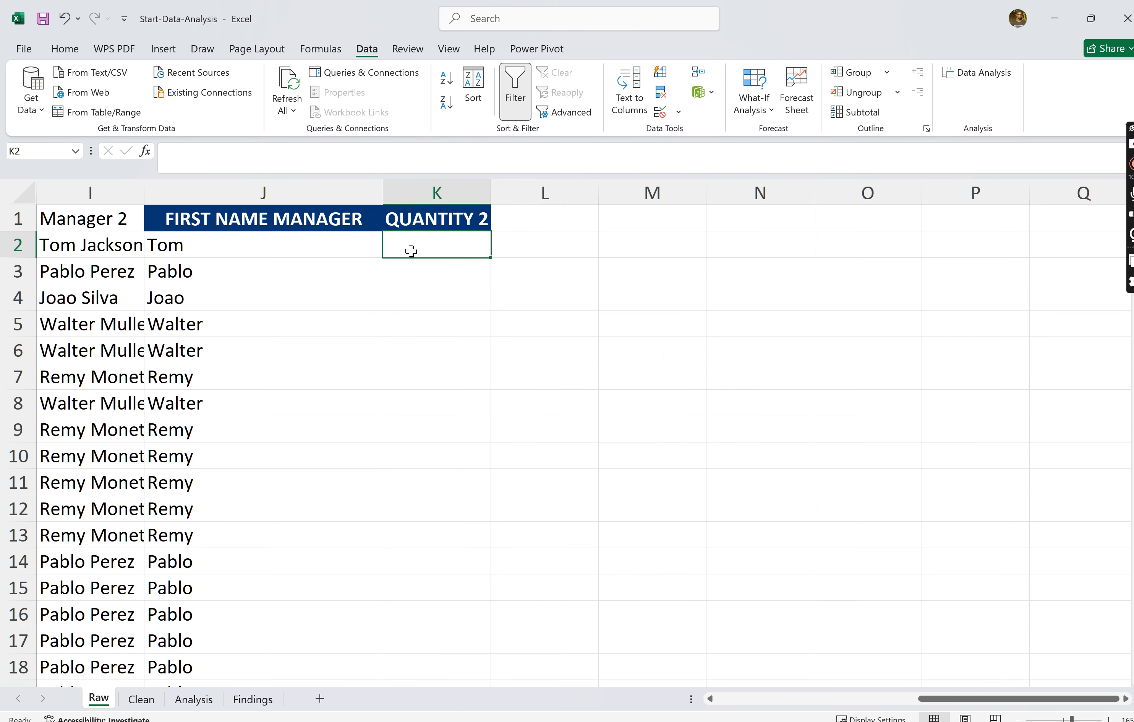
text(2)
key(Return)
text(4)
key(Return)
- Try entering 0 and -1 in cell K4 to test the validation rule, and cancel the entry
text(0)
key(Return)
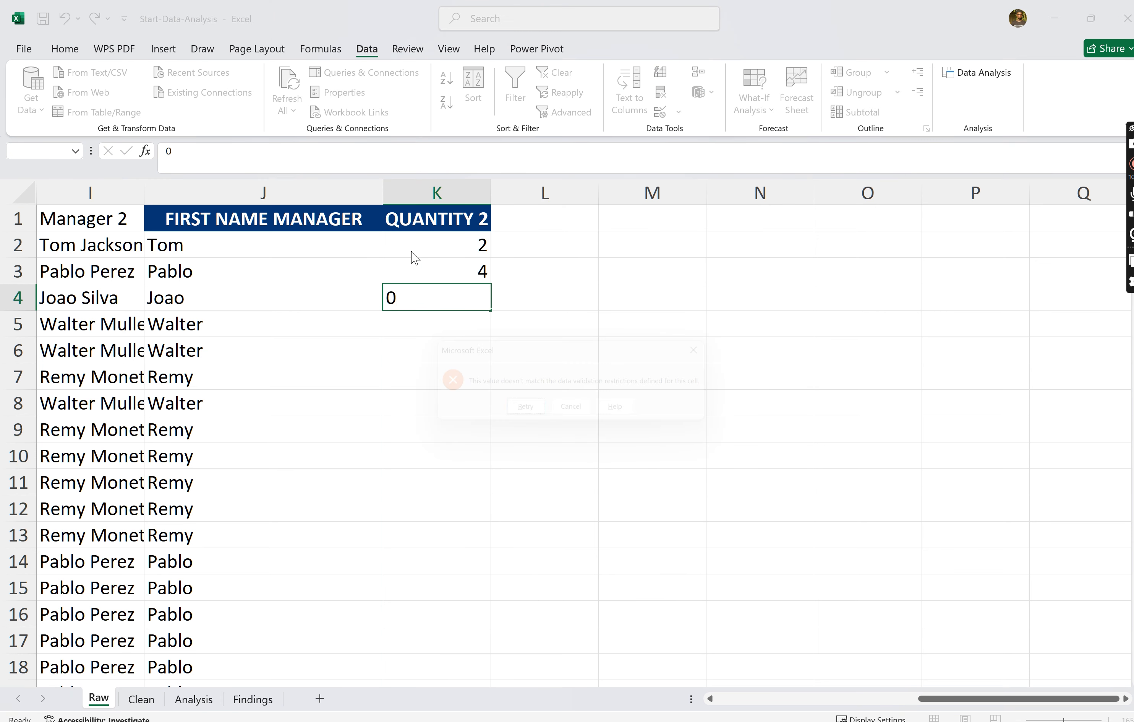
click(538, 414)
key(BackSpace)
text(-1)
key(Return)
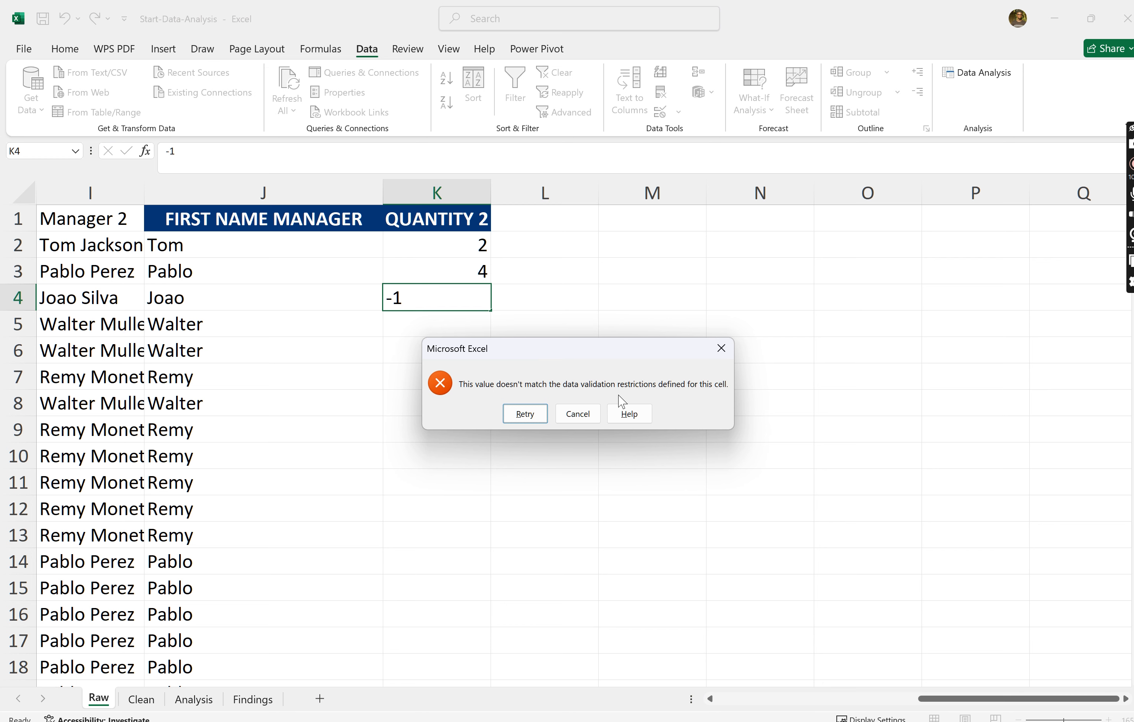
click(720, 348)
- Add a validation input message to column K titled ERROR PLEASE with the text "Please values should be from 1 to 100 only"
click(412, 189)
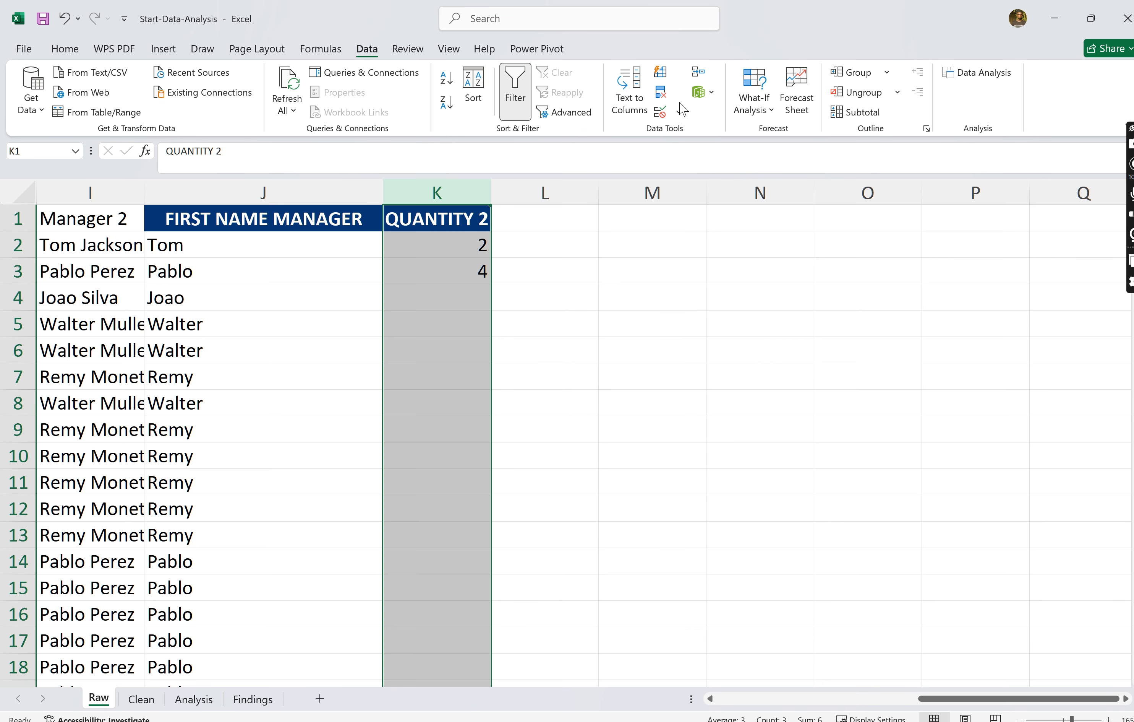
click(679, 112)
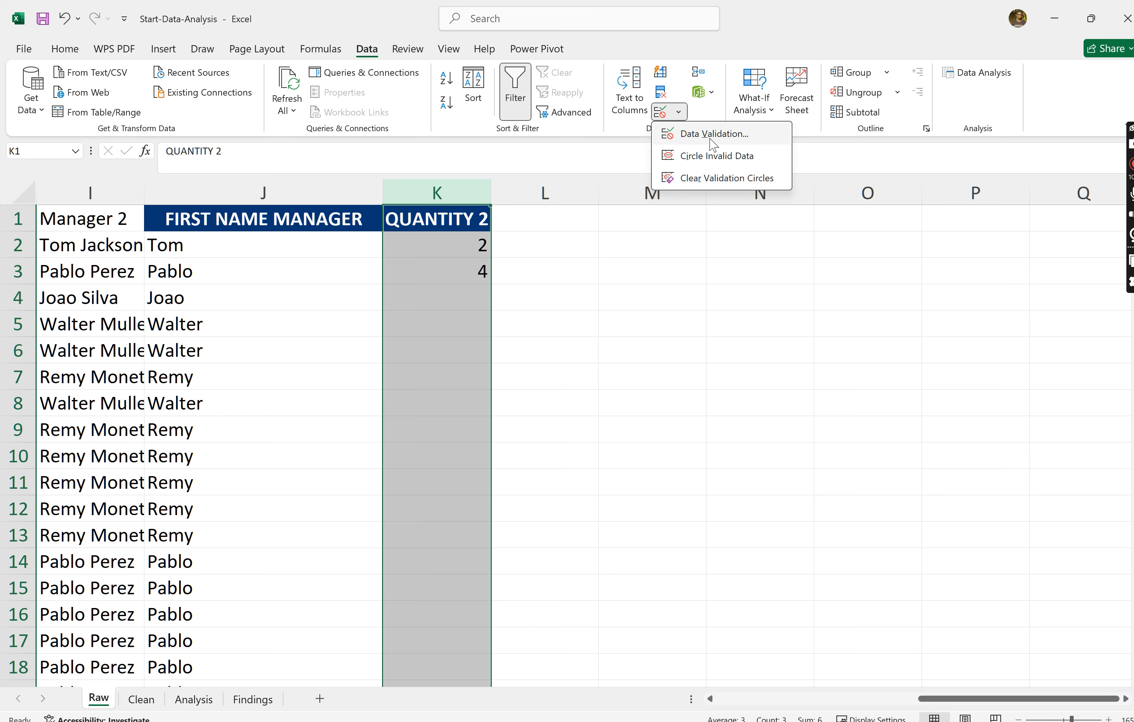
click(714, 133)
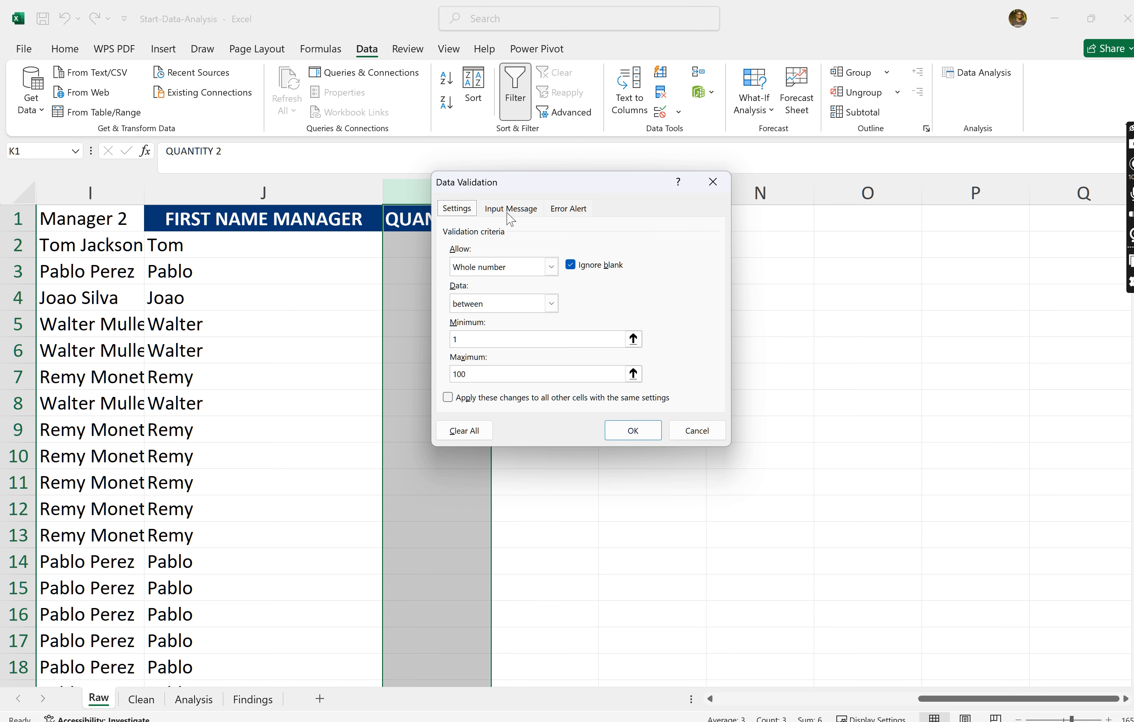
click(510, 211)
click(495, 291)
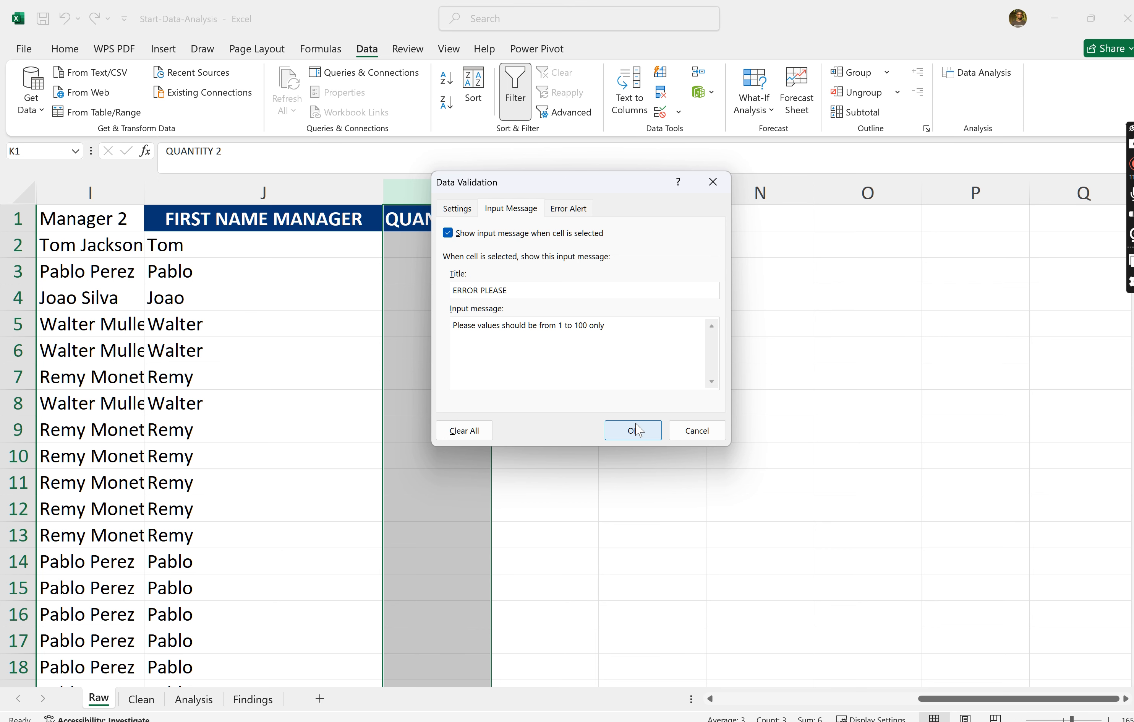
click(633, 431)
- Check the input message on cells K5 and K9, and try entering 0 in K5
click(470, 330)
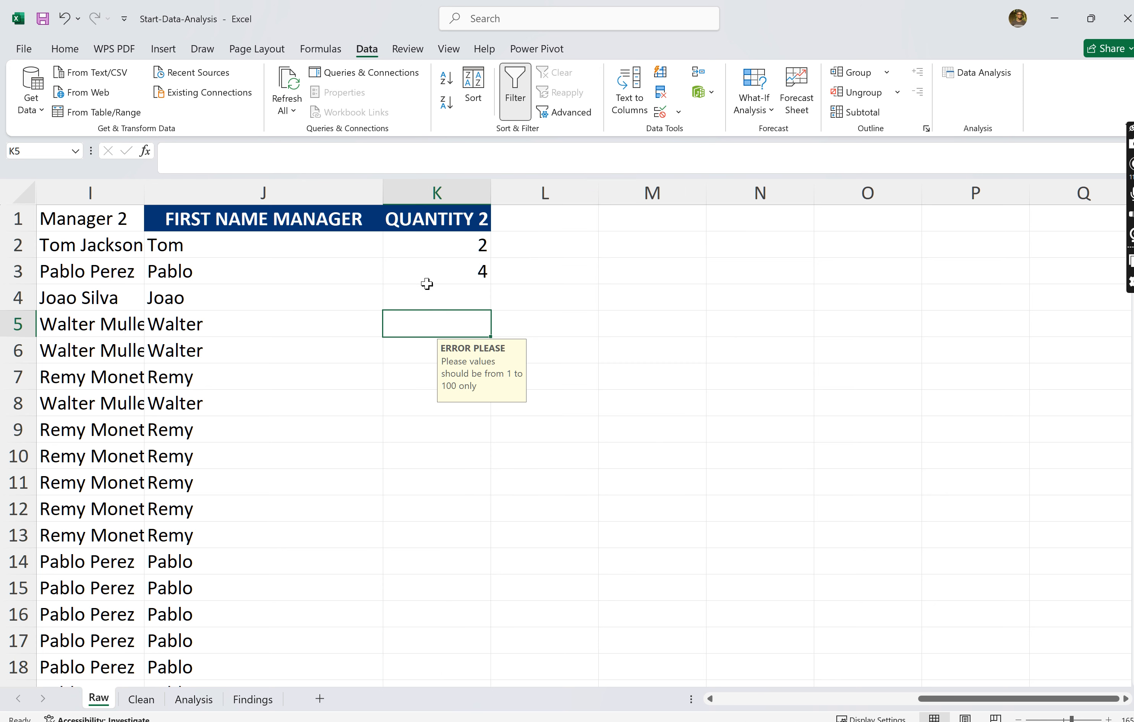
click(438, 431)
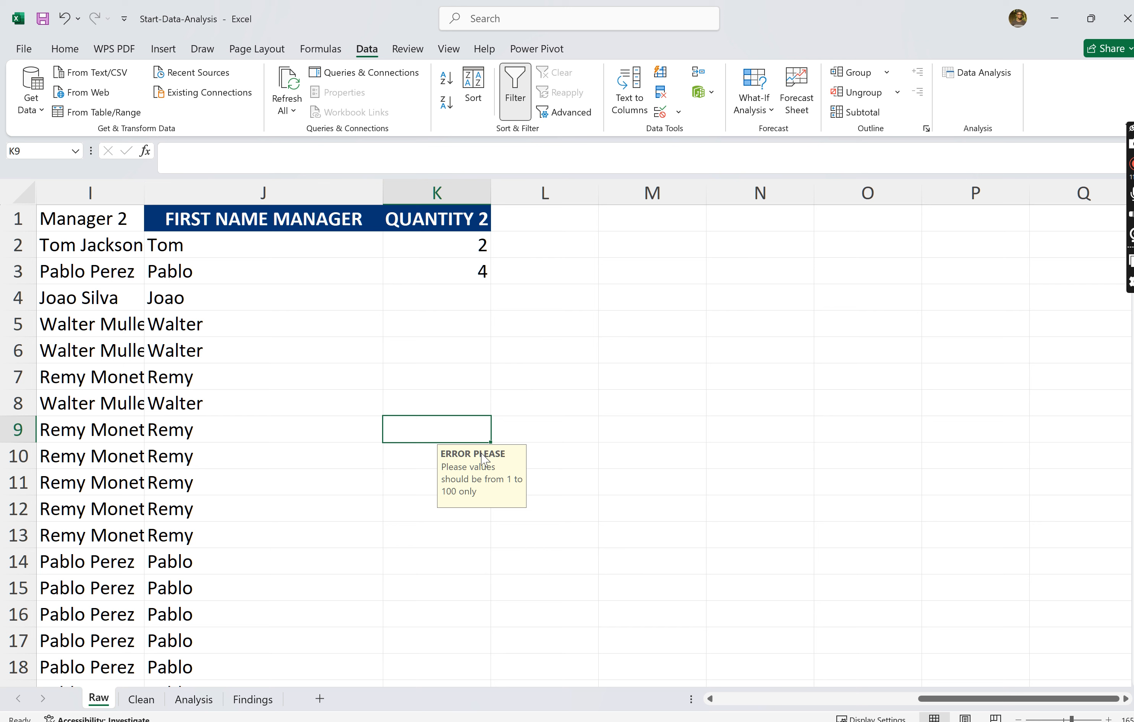
click(439, 321)
text(1)
key(BackSpace)
text(0)
key(Return)
click(719, 349)
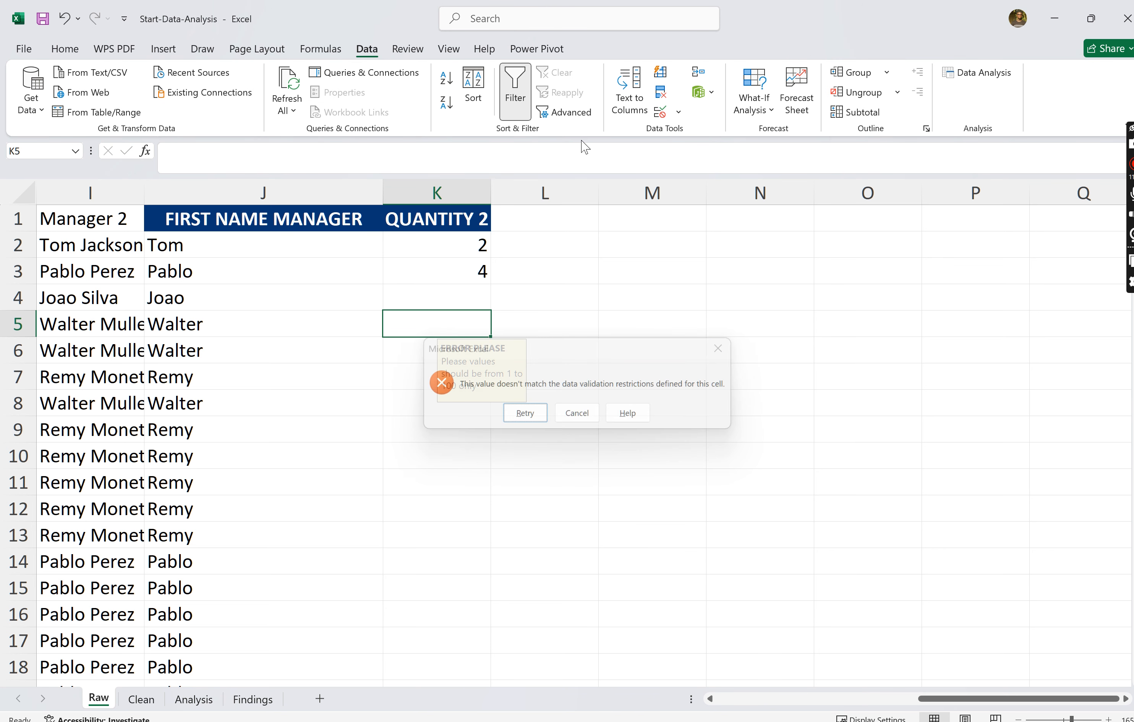
- Set the error alert style of column K's data validation to Information
click(456, 187)
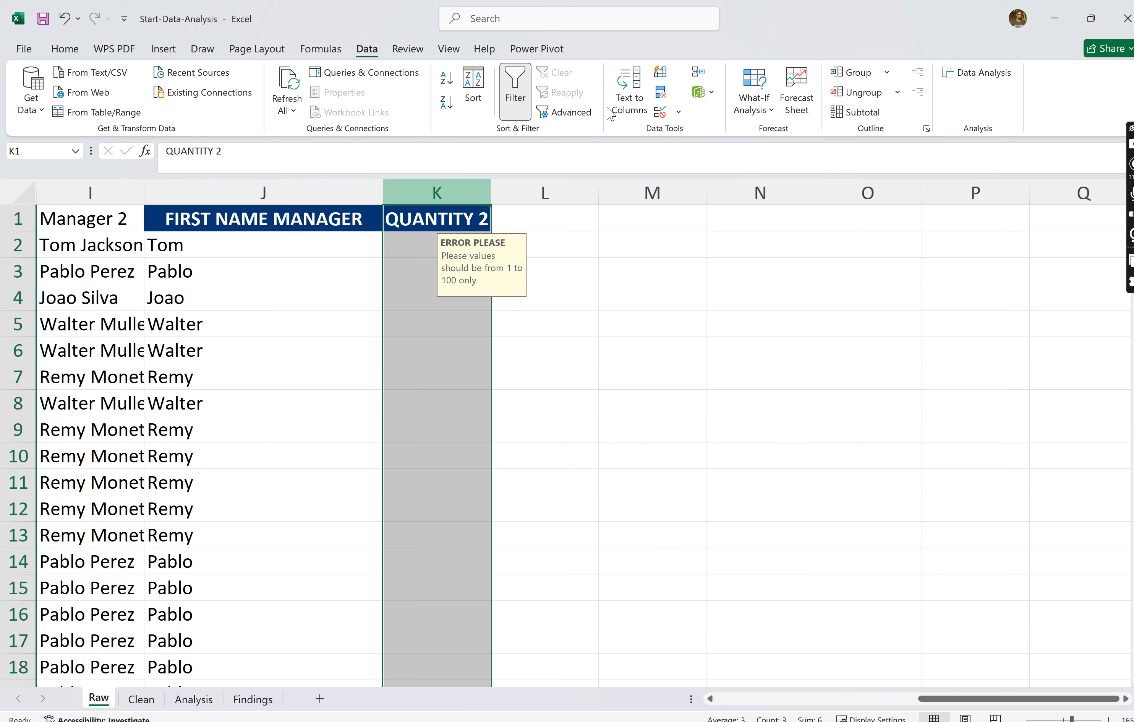
click(677, 114)
click(708, 146)
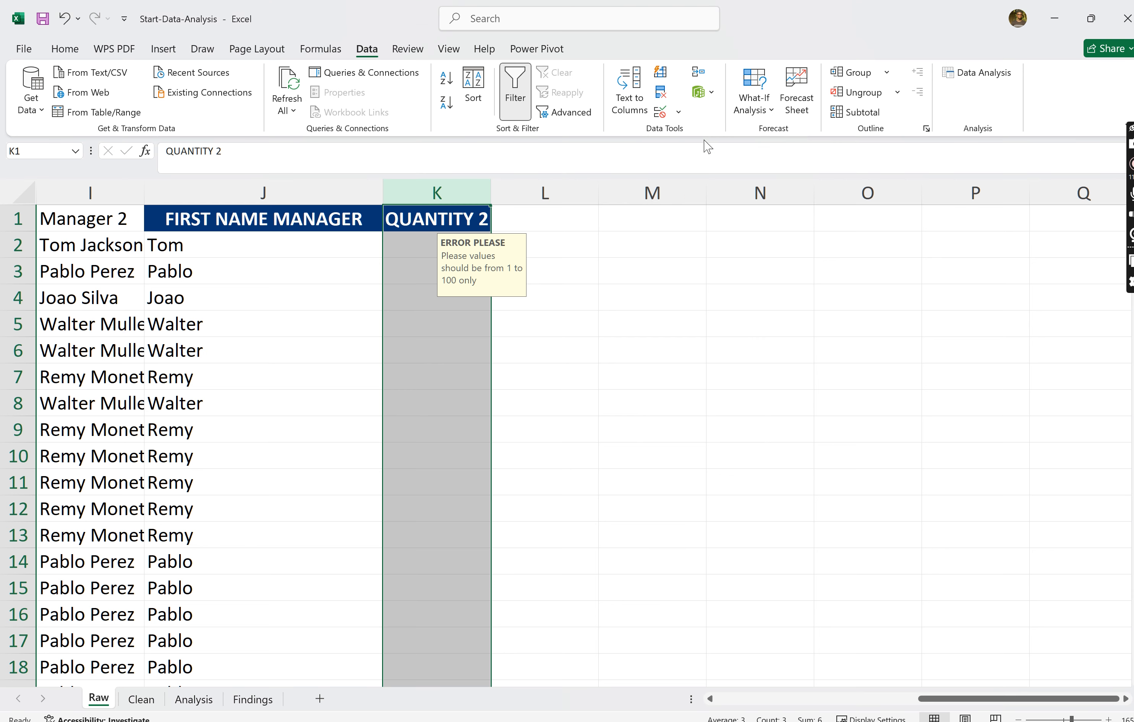
click(574, 213)
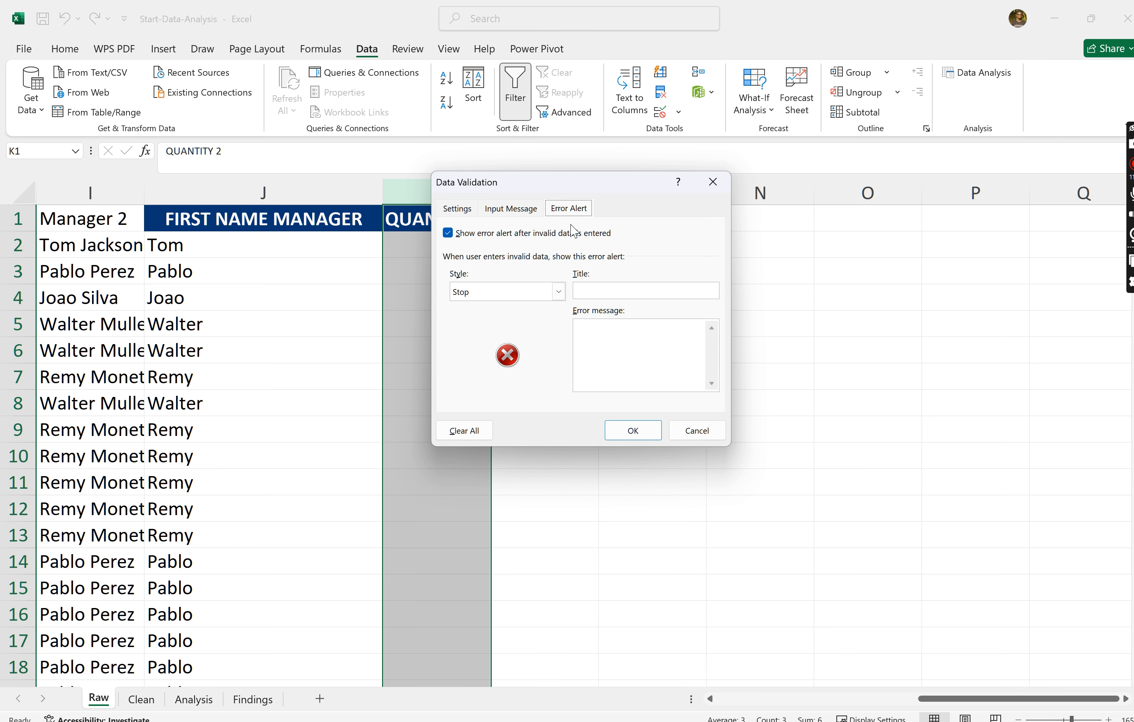
click(556, 293)
click(796, 410)
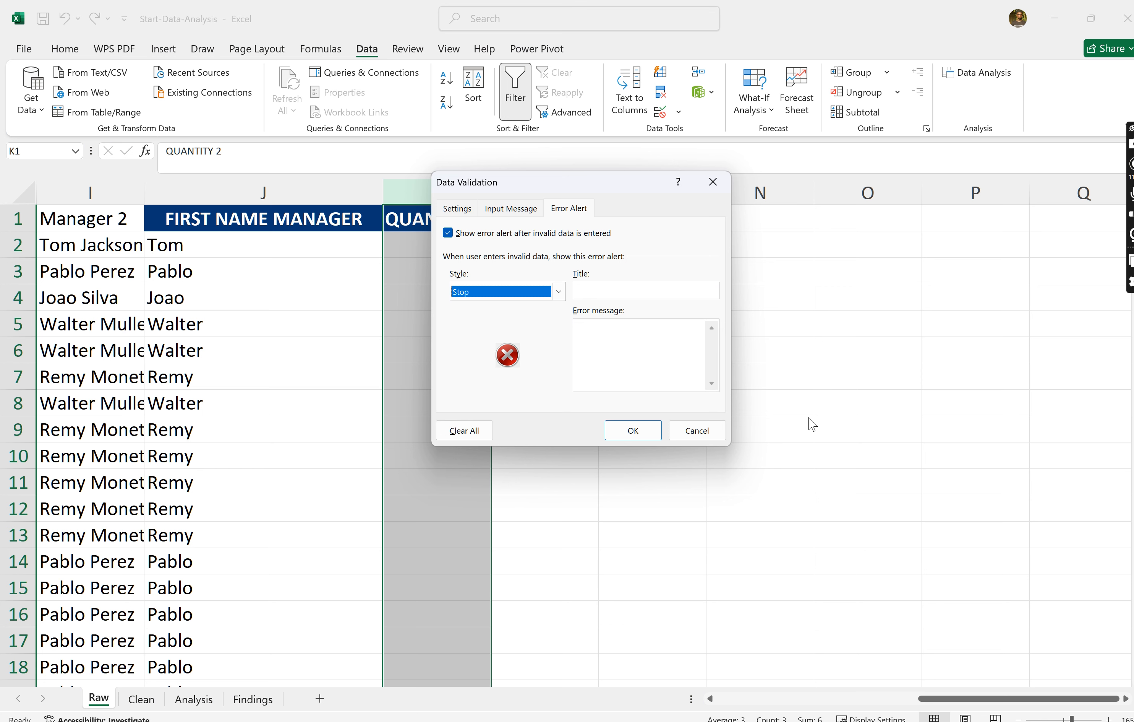
click(558, 292)
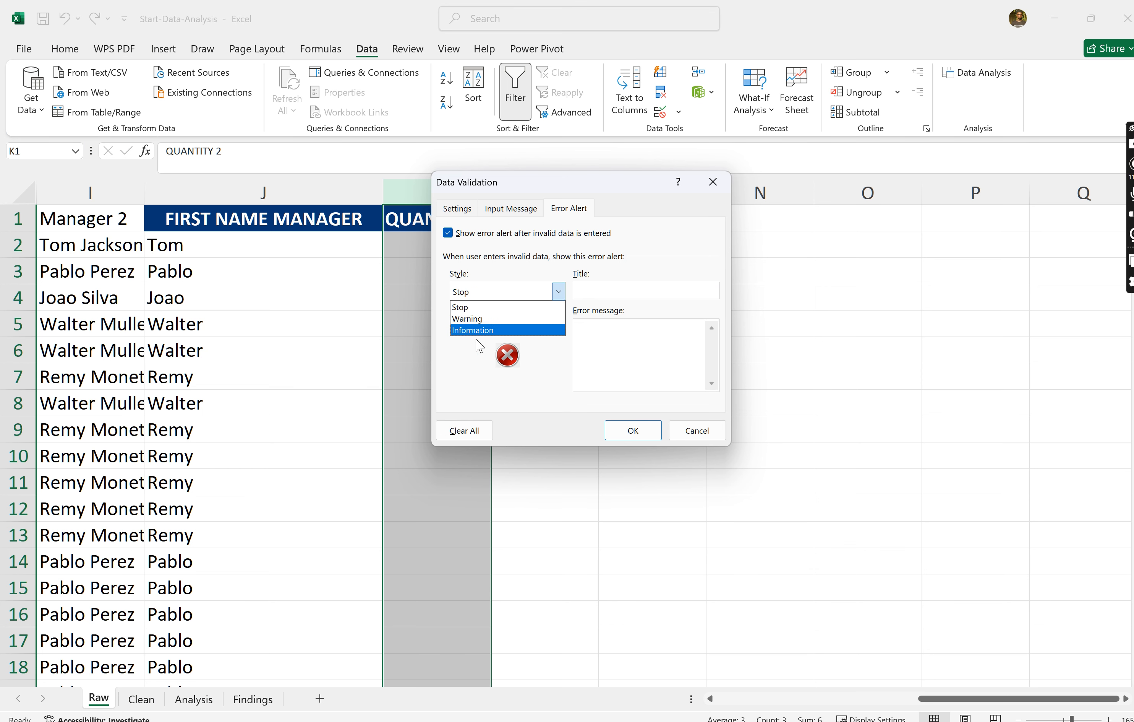
click(472, 319)
click(565, 291)
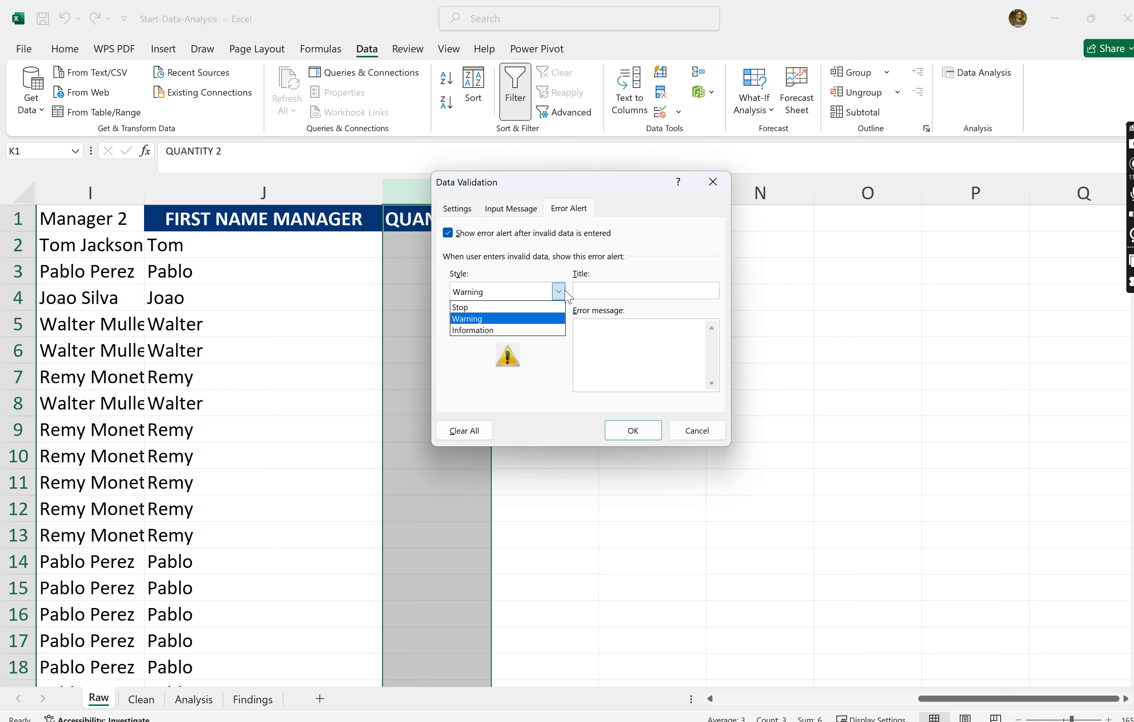
click(462, 307)
click(559, 292)
click(494, 330)
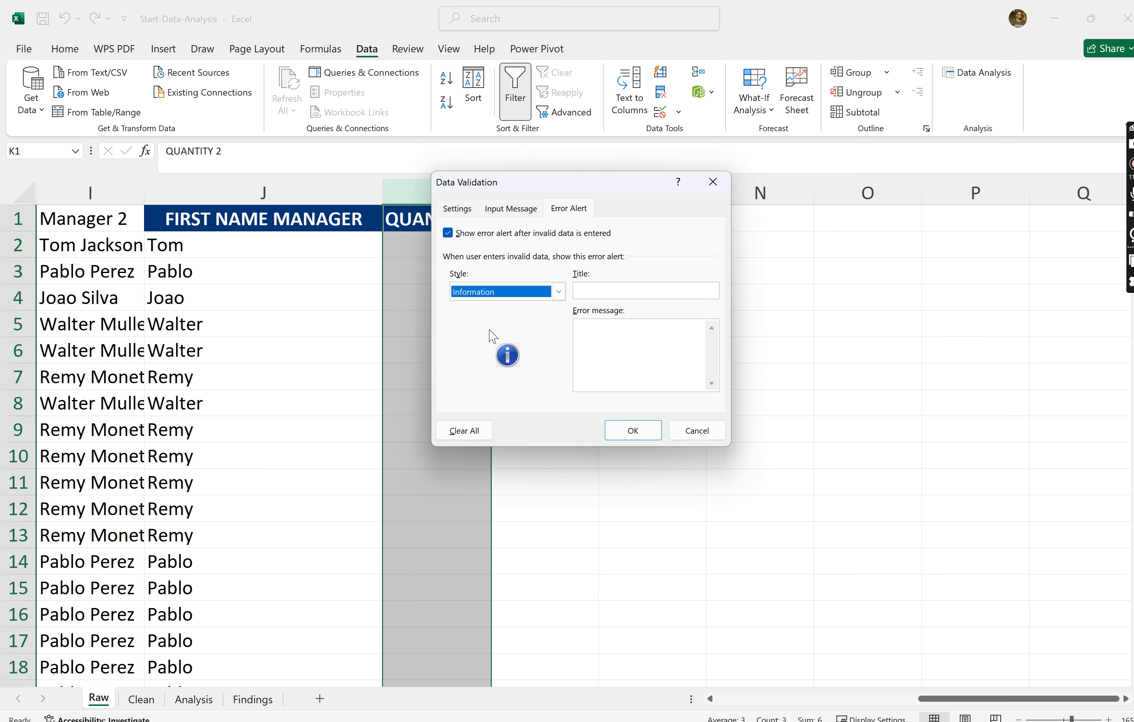
- Title the error alert INFOR, give it the message "VALUES MUST BE BETWEEEN 1 AND 100", and apply the validation
click(627, 292)
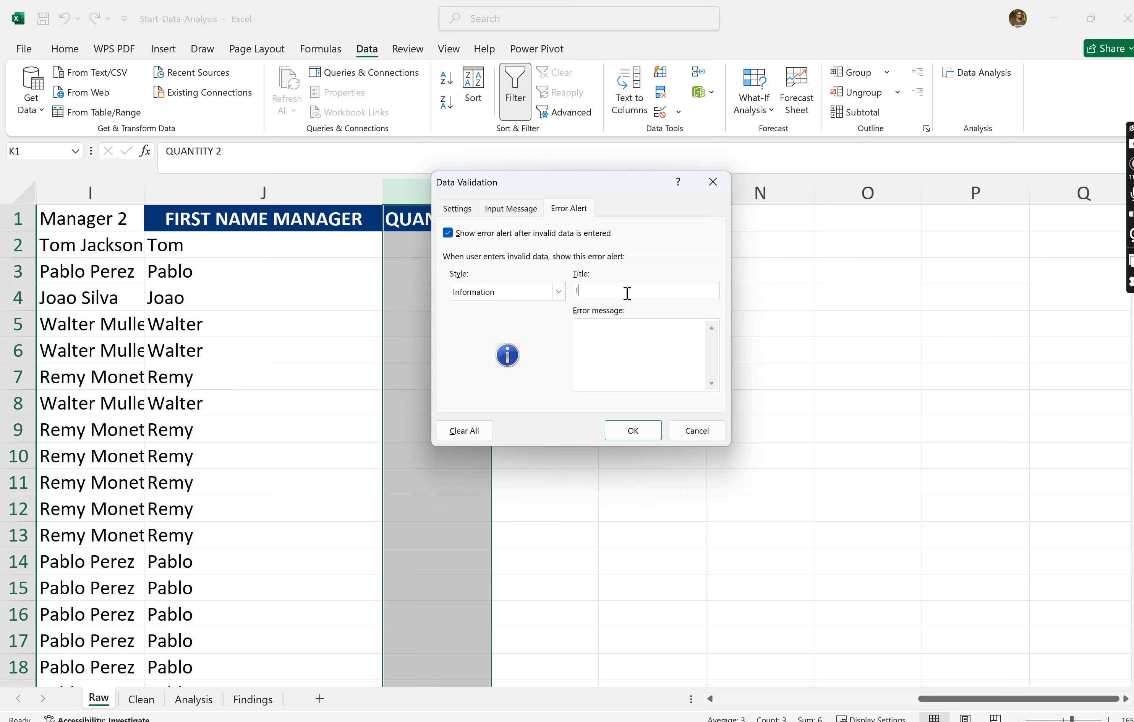
click(602, 339)
text(VALUES MUST BE BETWEEEN 1 AND 100)
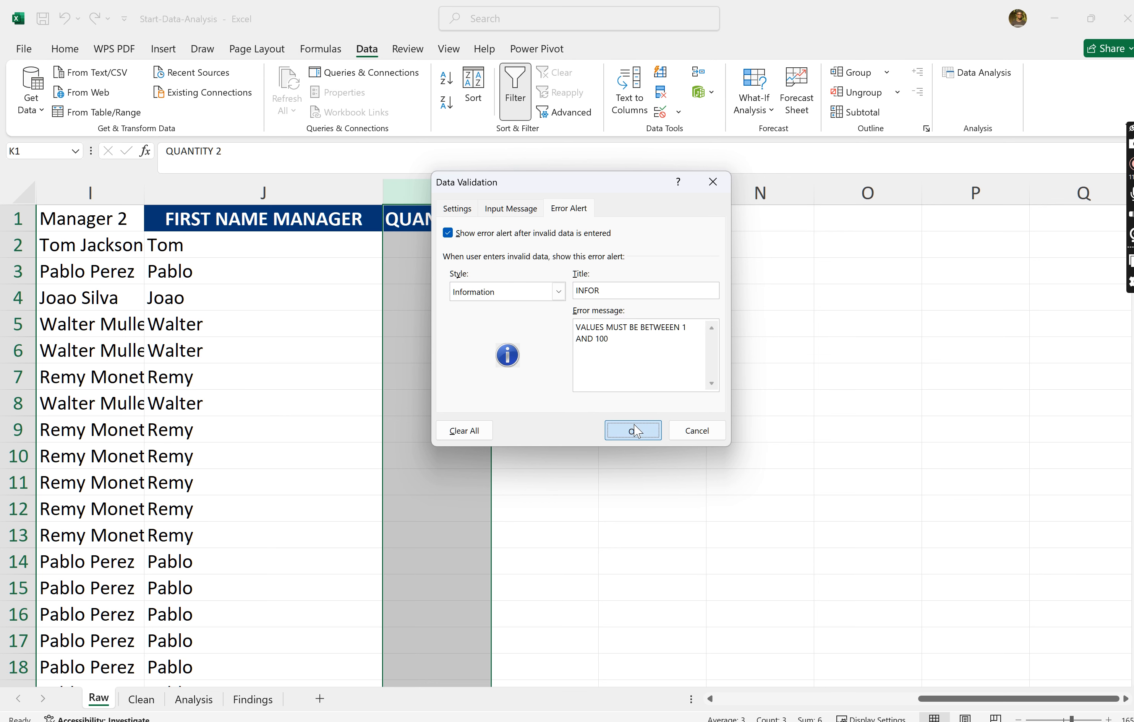
click(631, 429)
- Replace the value in cell K2 with 0 and accept it despite the validation alert
click(416, 239)
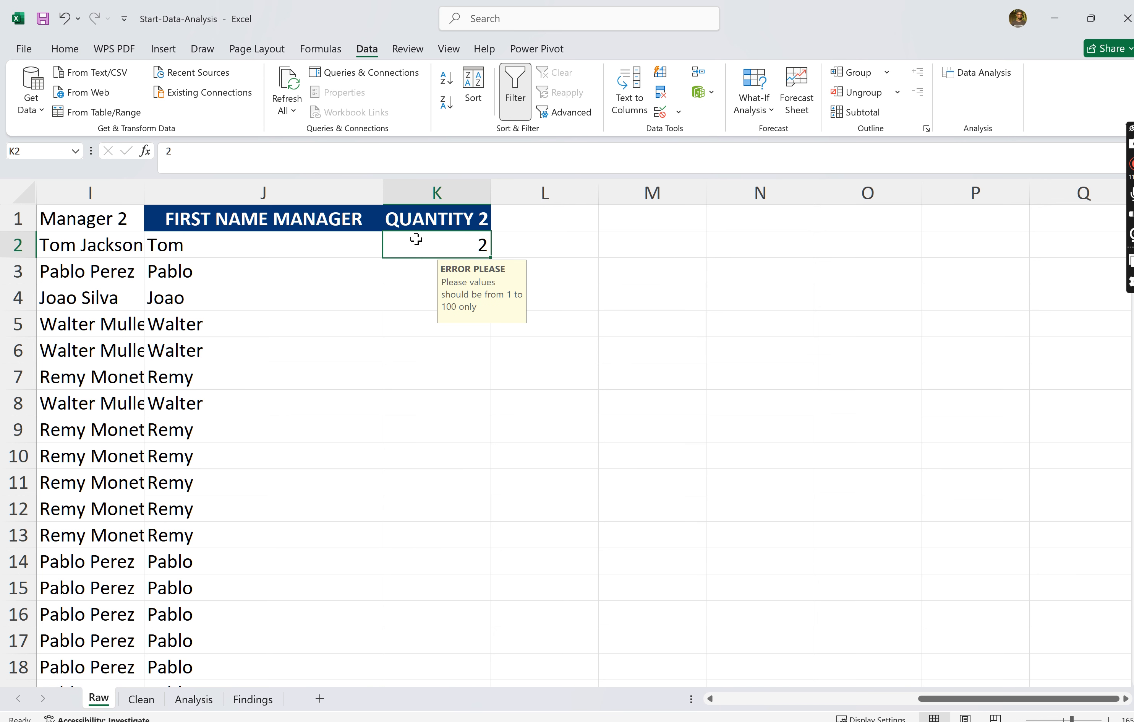
key(BackSpace)
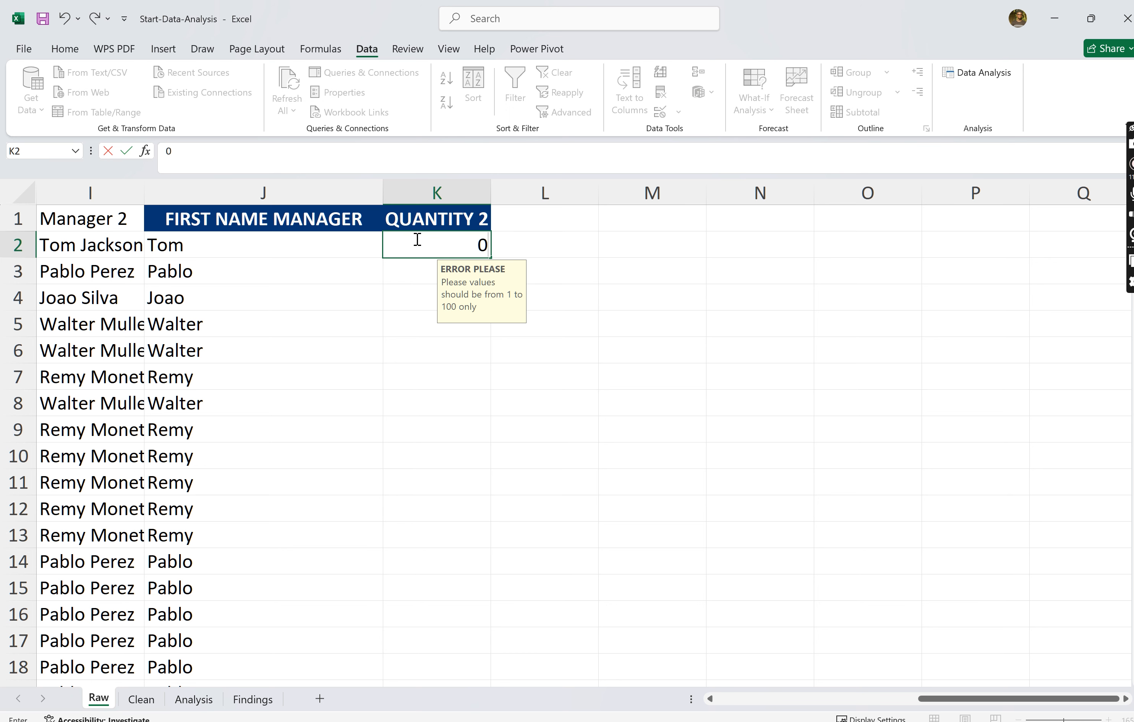
key(Return)
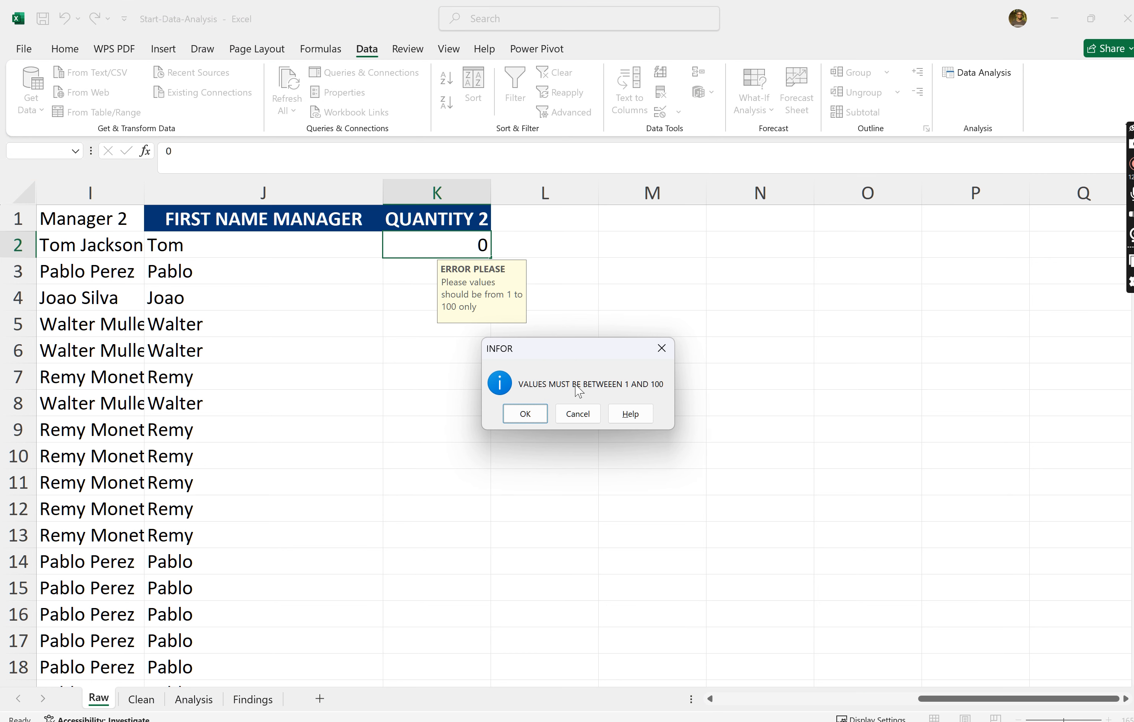
click(525, 413)
- Enter 100 in cell K7 and 108 in cell K8, accepting the out-of-range value
click(443, 350)
click(443, 376)
text(100)
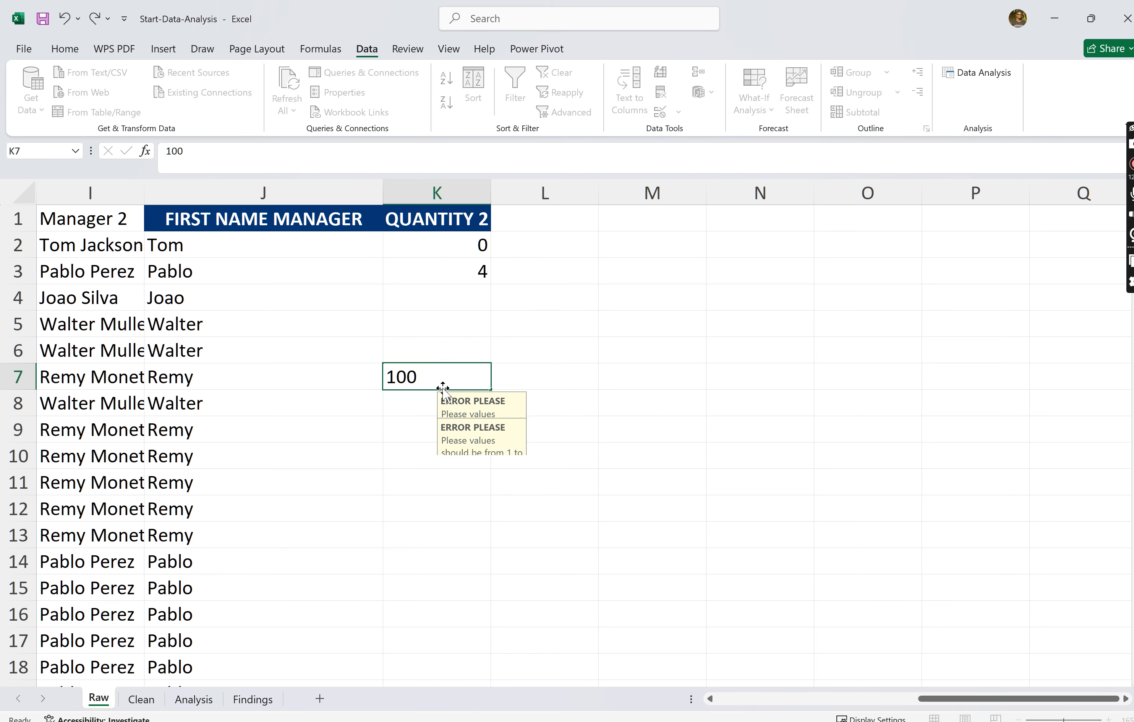
click(438, 398)
text(108)
key(Return)
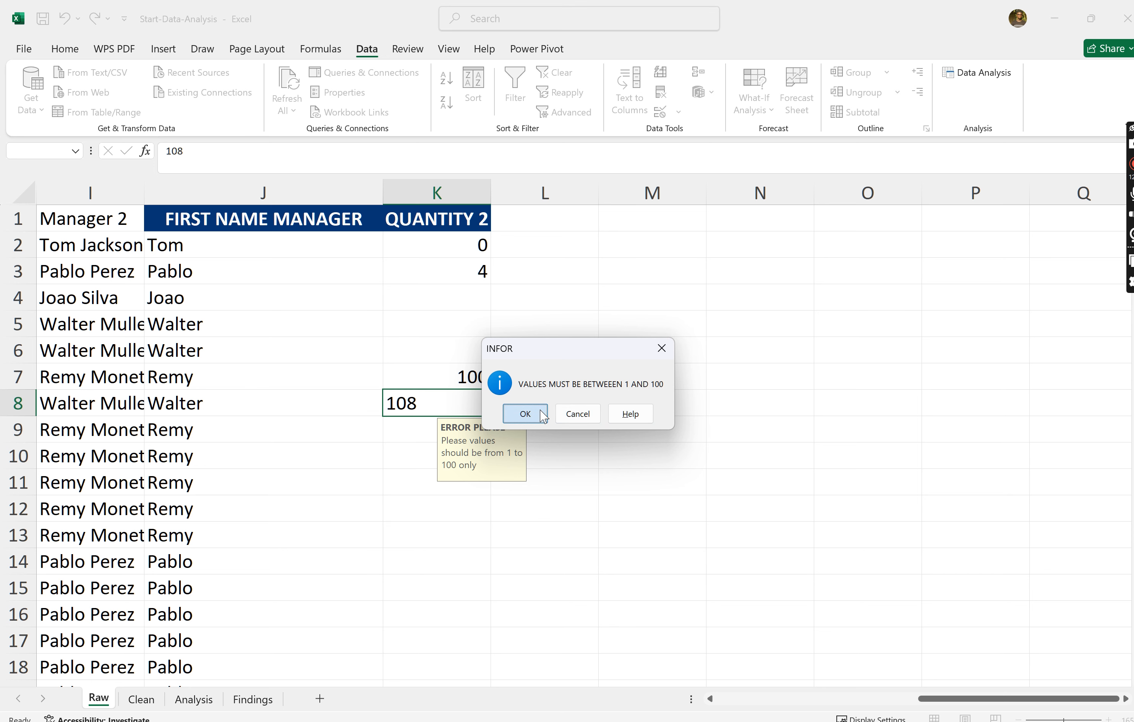
click(525, 414)
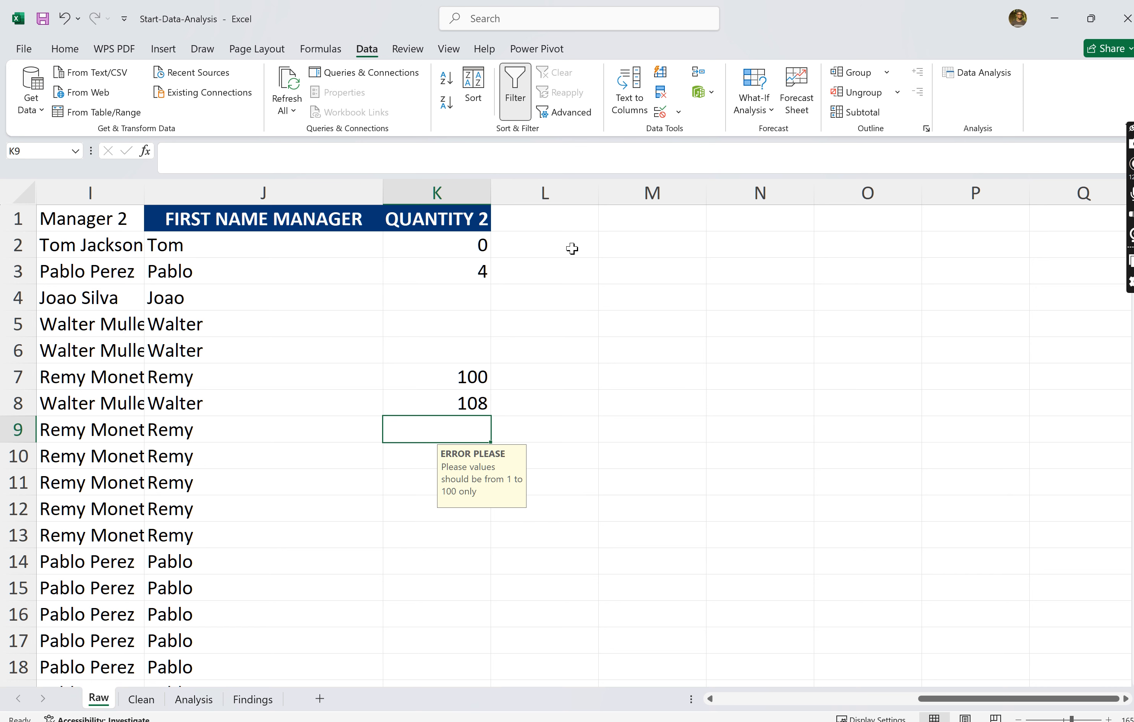
- Enter the column header Email in cell L1, beside QUANTITY 2
click(542, 219)
text(PHONE)
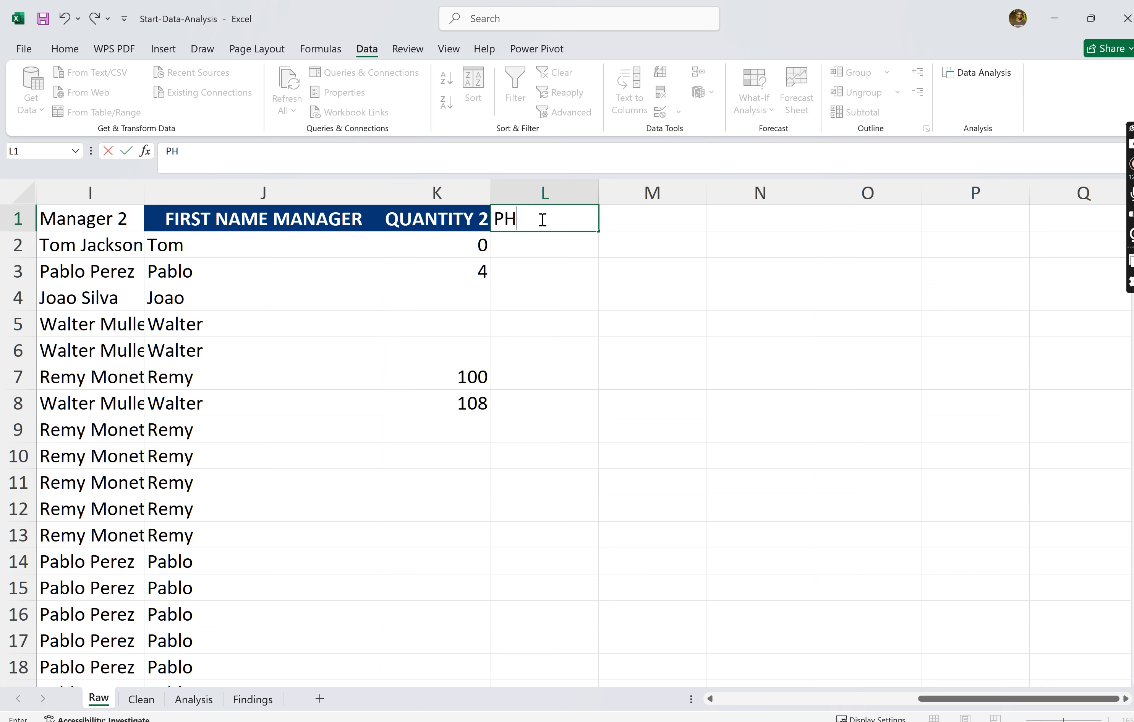
key(BackSpace)
key(BackSpace)
text(N)
key(BackSpace)
key(BackSpace)
key(BackSpace)
key(BackSpace)
text(Email\)
key(Return)
double_click(584, 212)
key(BackSpace)
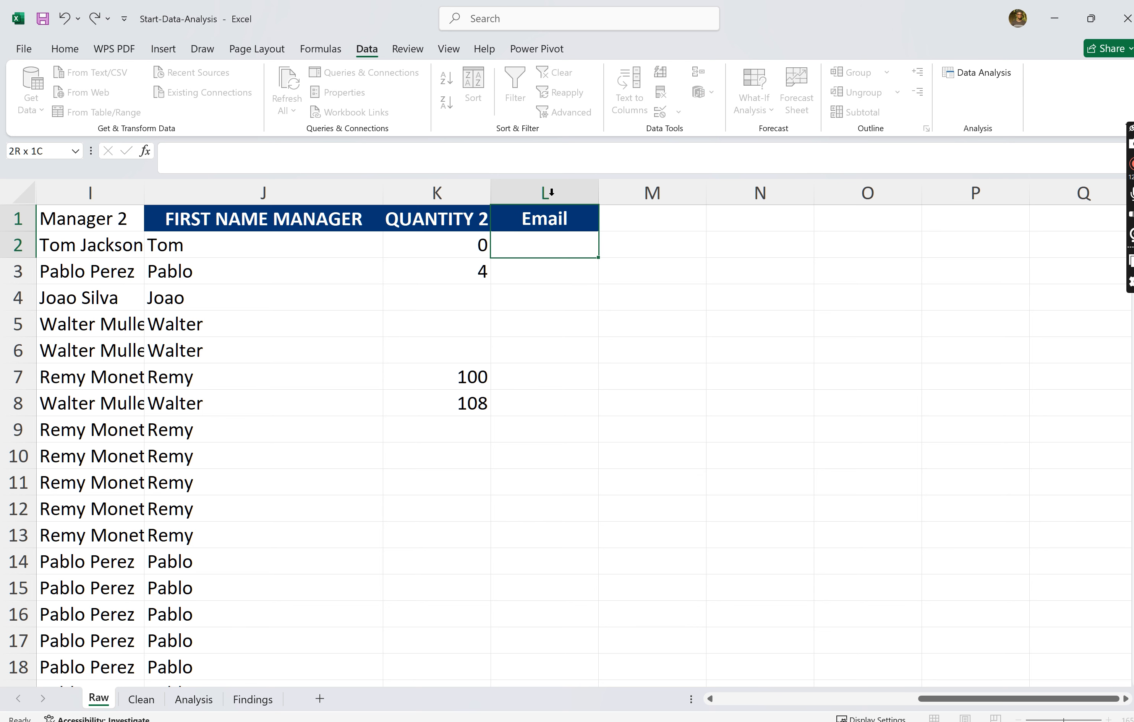
- Apply data validation to the Email column L that allows only a text length greater than 10
click(547, 190)
click(677, 113)
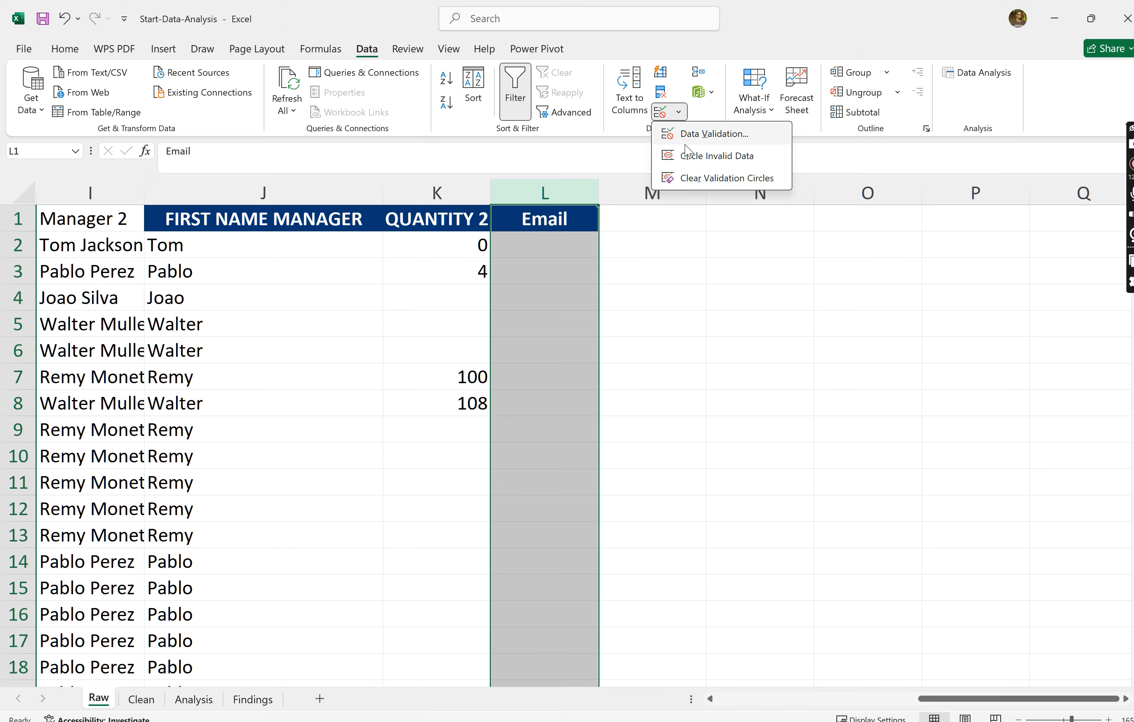
click(704, 142)
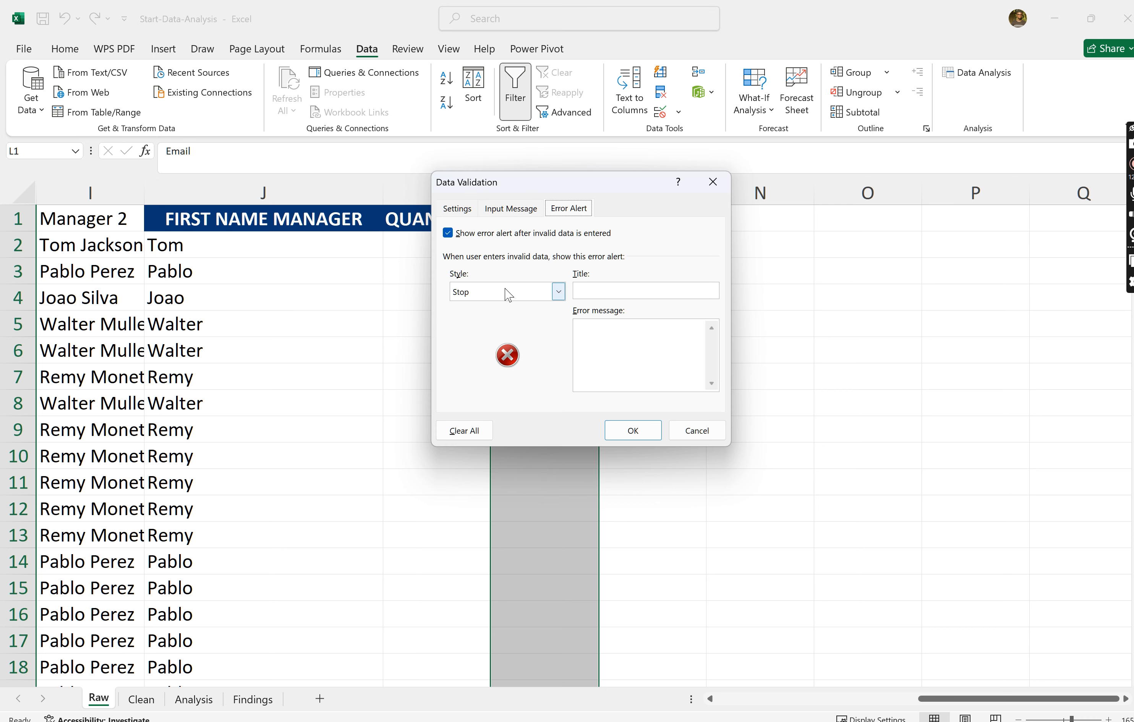
click(465, 210)
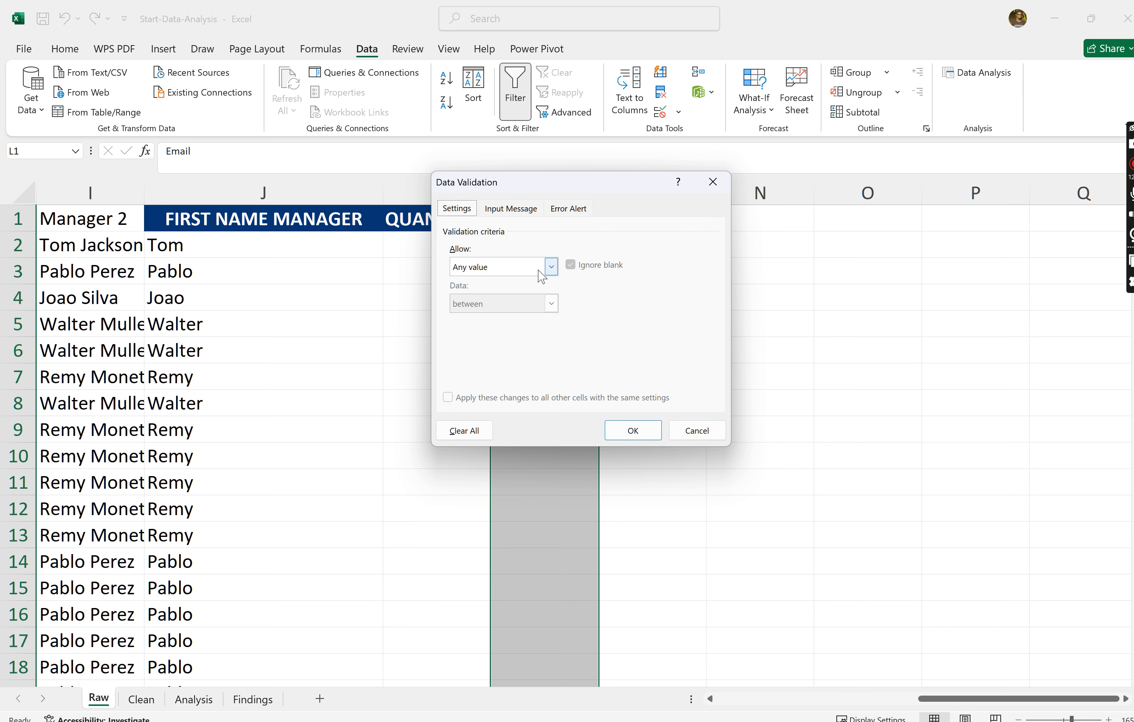
click(551, 266)
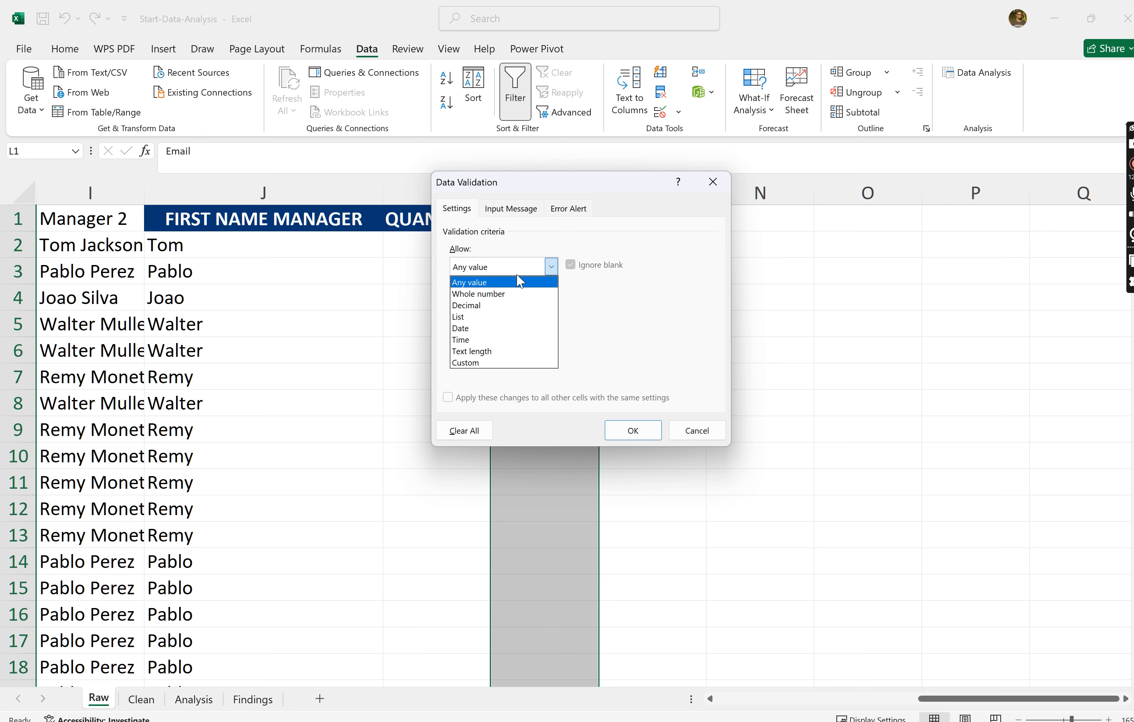
click(479, 353)
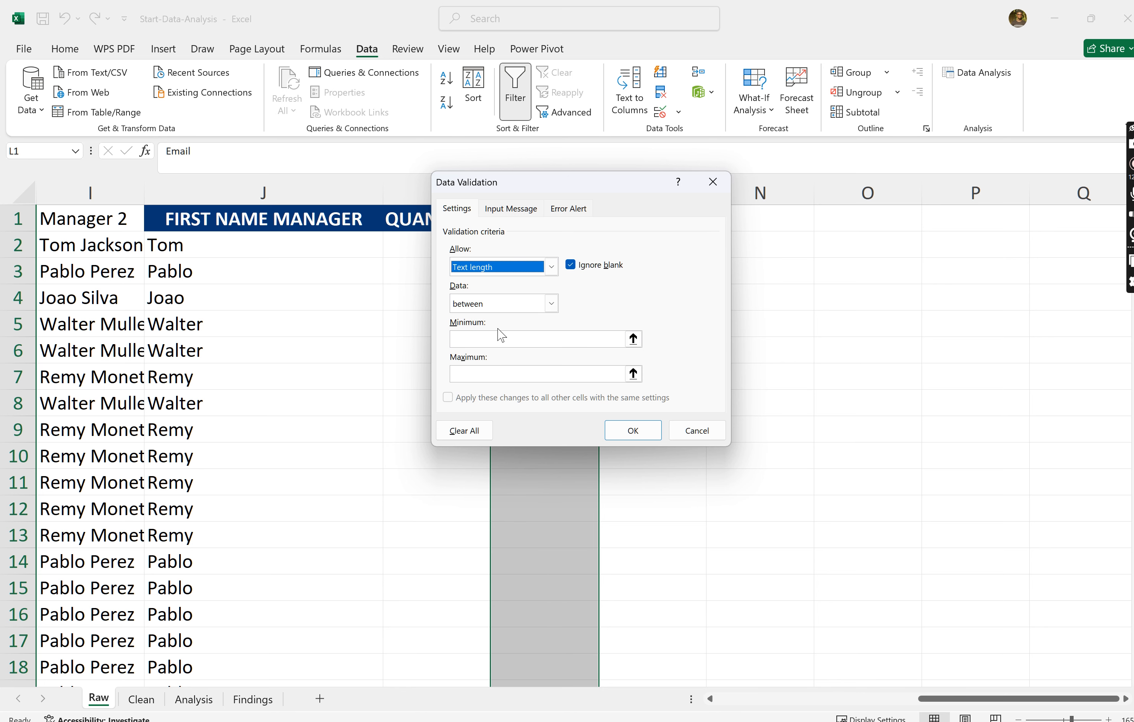
click(552, 307)
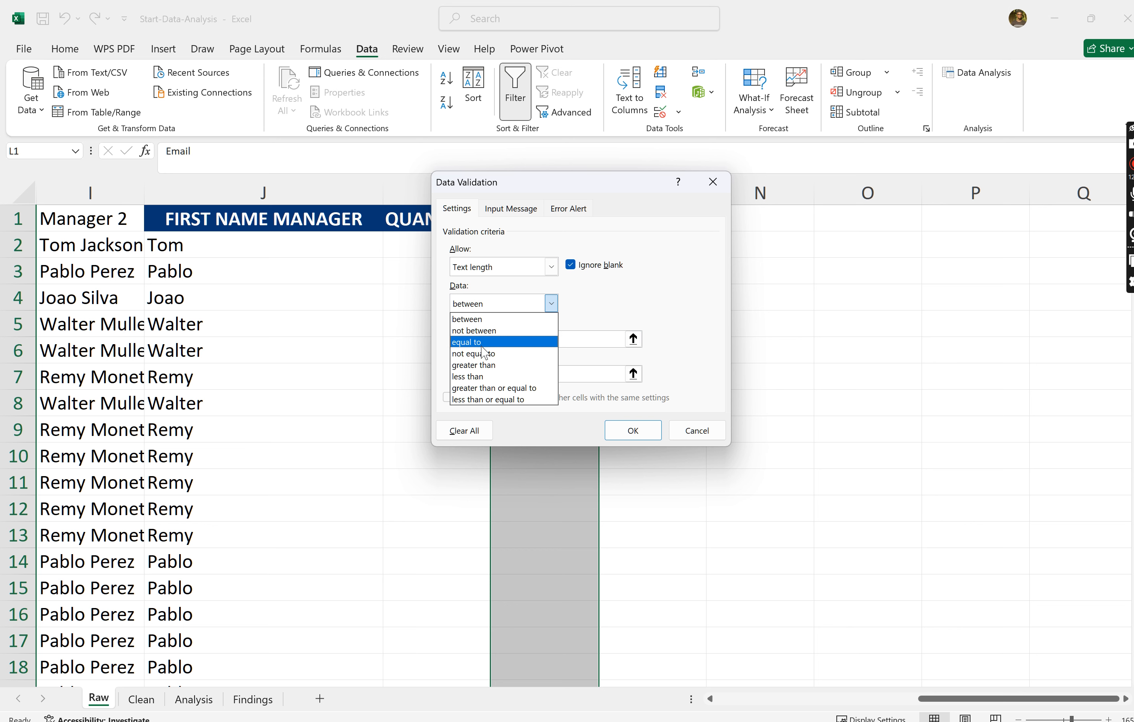
click(482, 364)
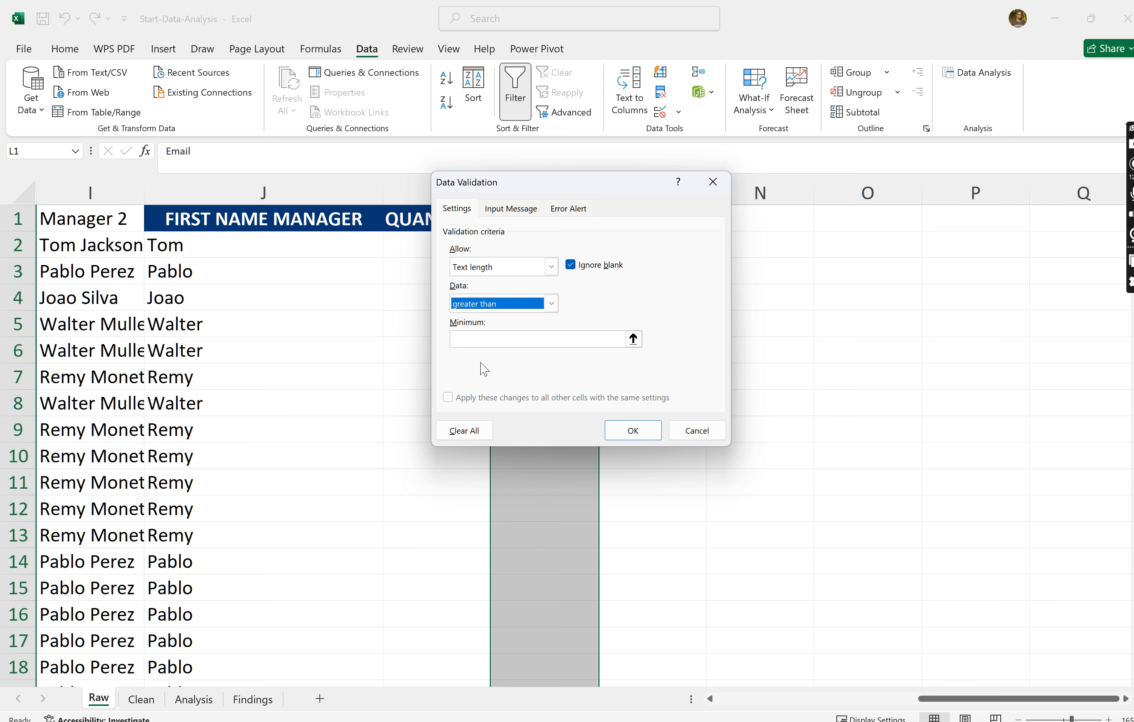
click(495, 338)
text(10)
key(Return)
- Replace the column header in cell L1 with phone number
double_click(562, 222)
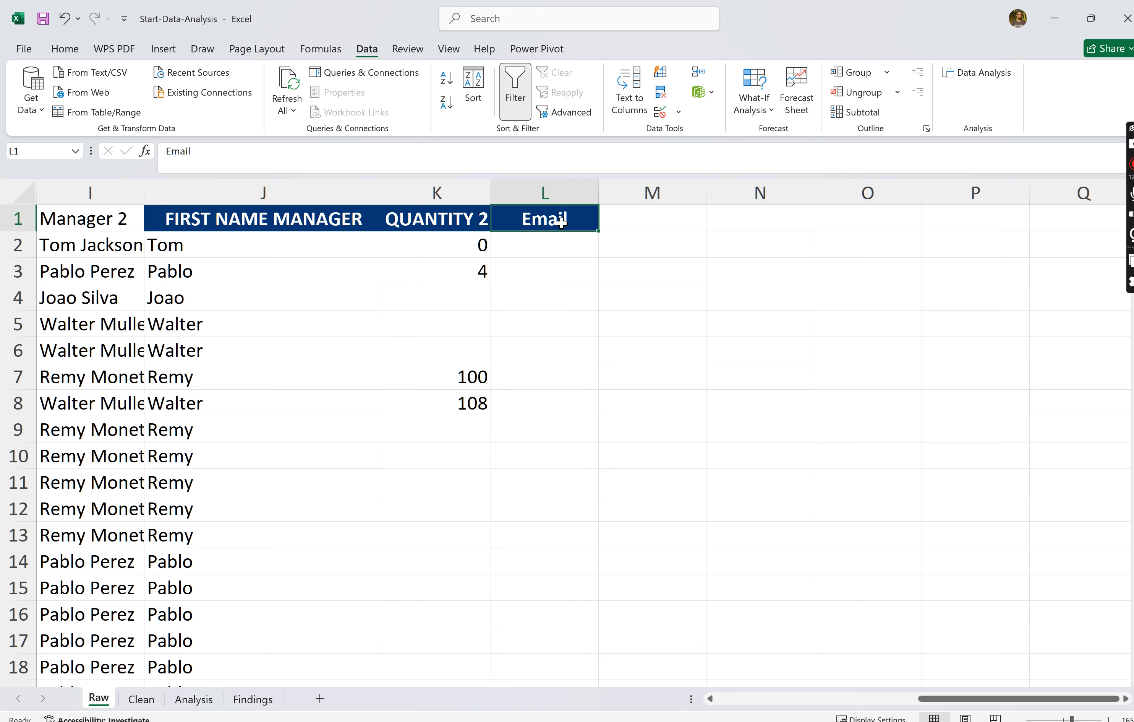
key(BackSpace)
key(BackSpace)
key(BackSpace)
key(BackSpace)
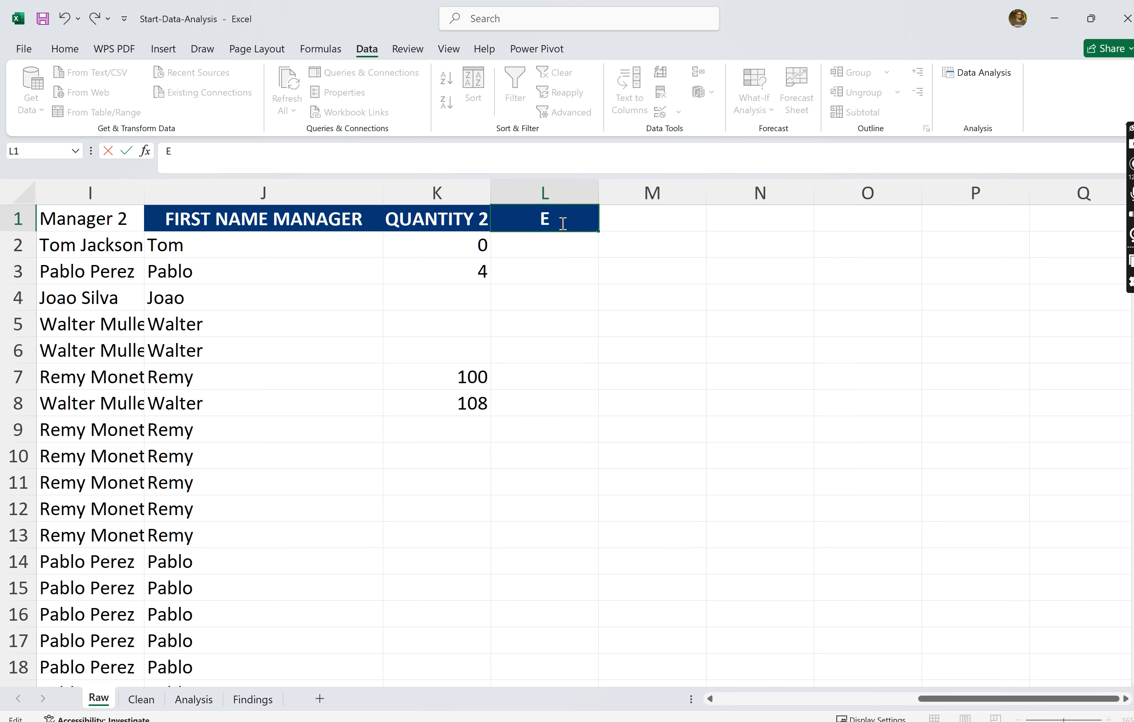
text(phone nu)
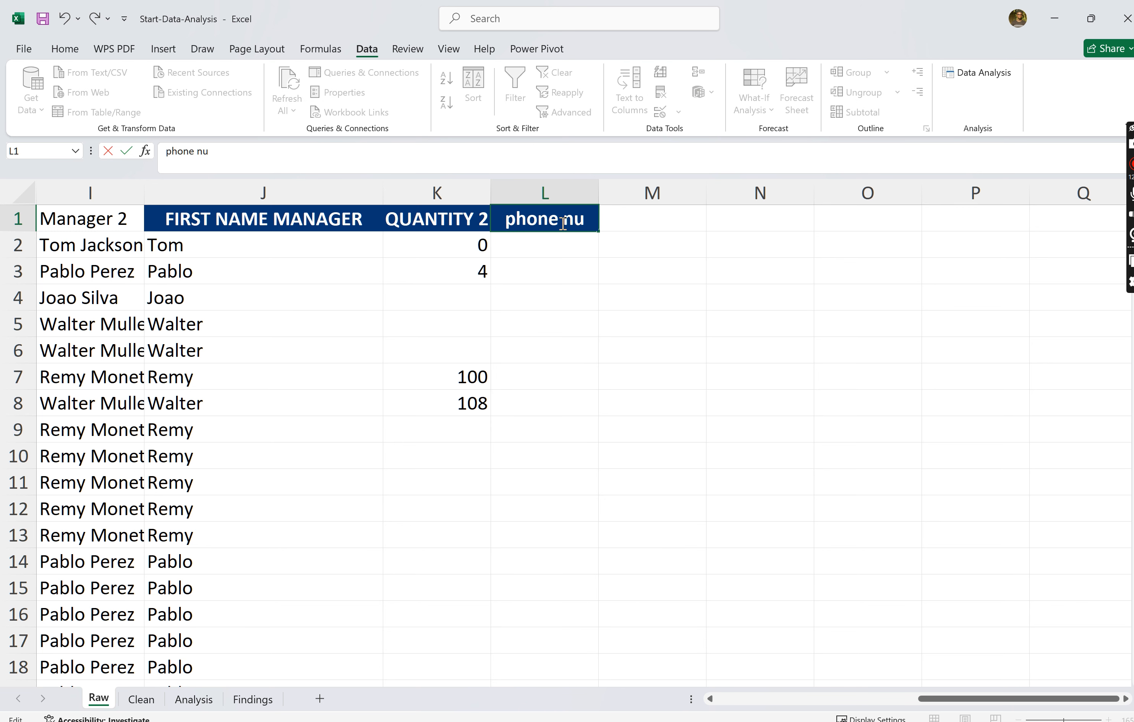
text(mber)
key(Return)
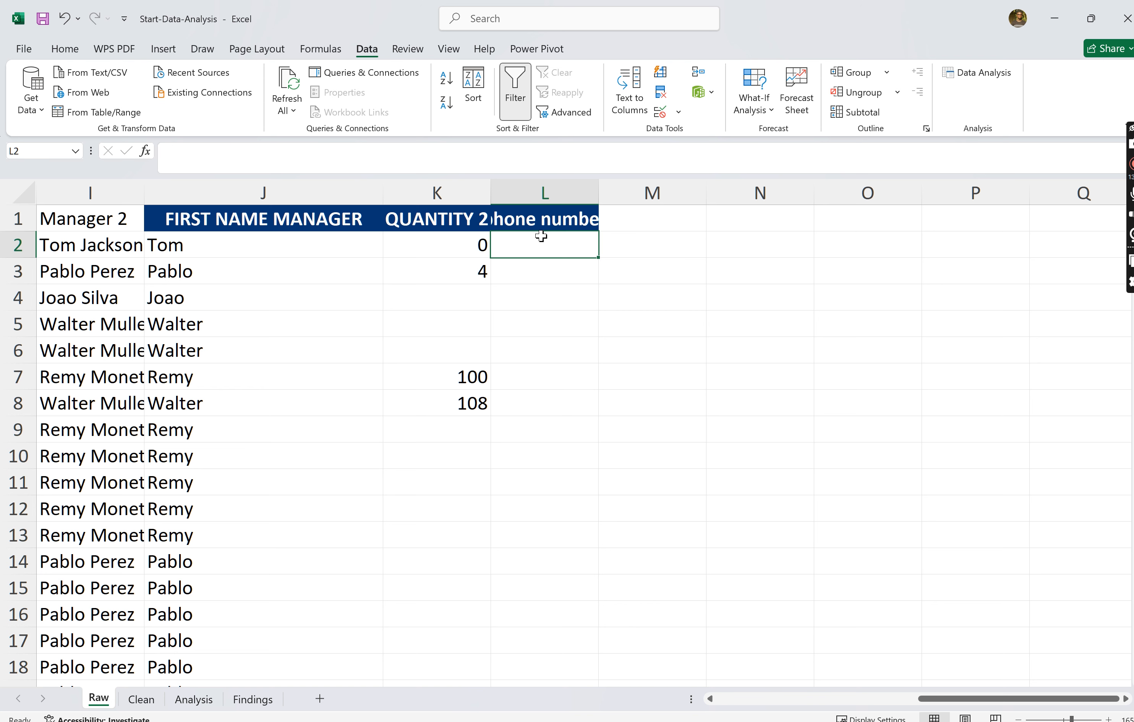
- Change column L's data validation to a text length equal to 10 and apply it
click(560, 193)
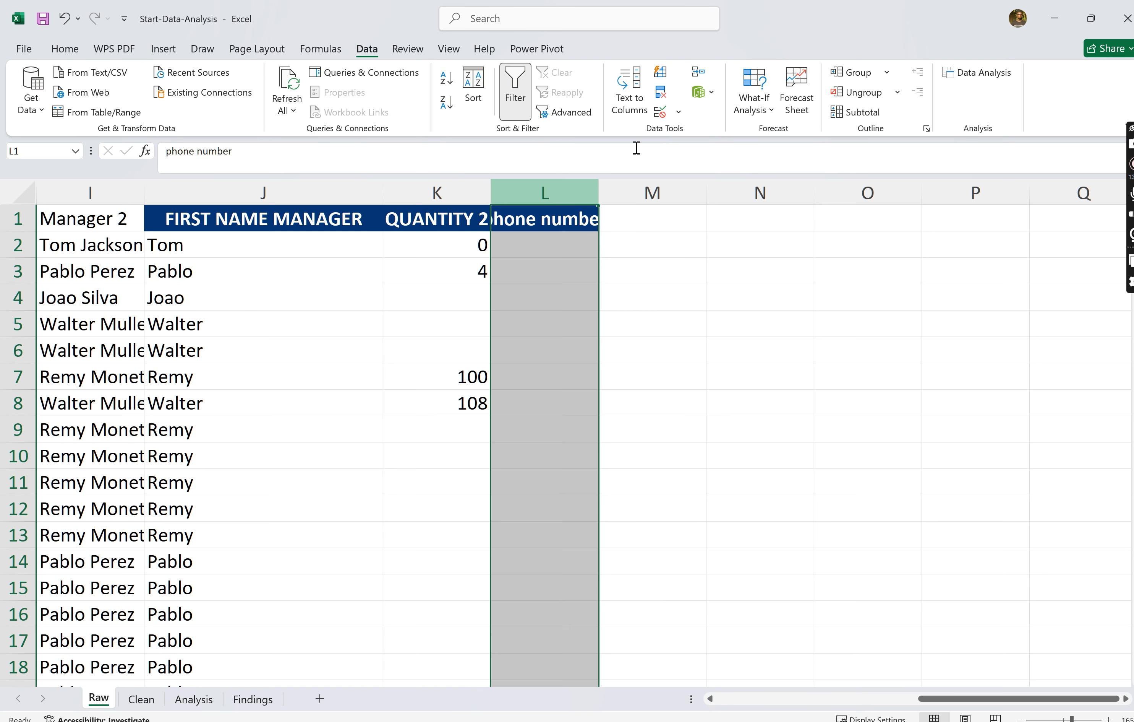
click(679, 113)
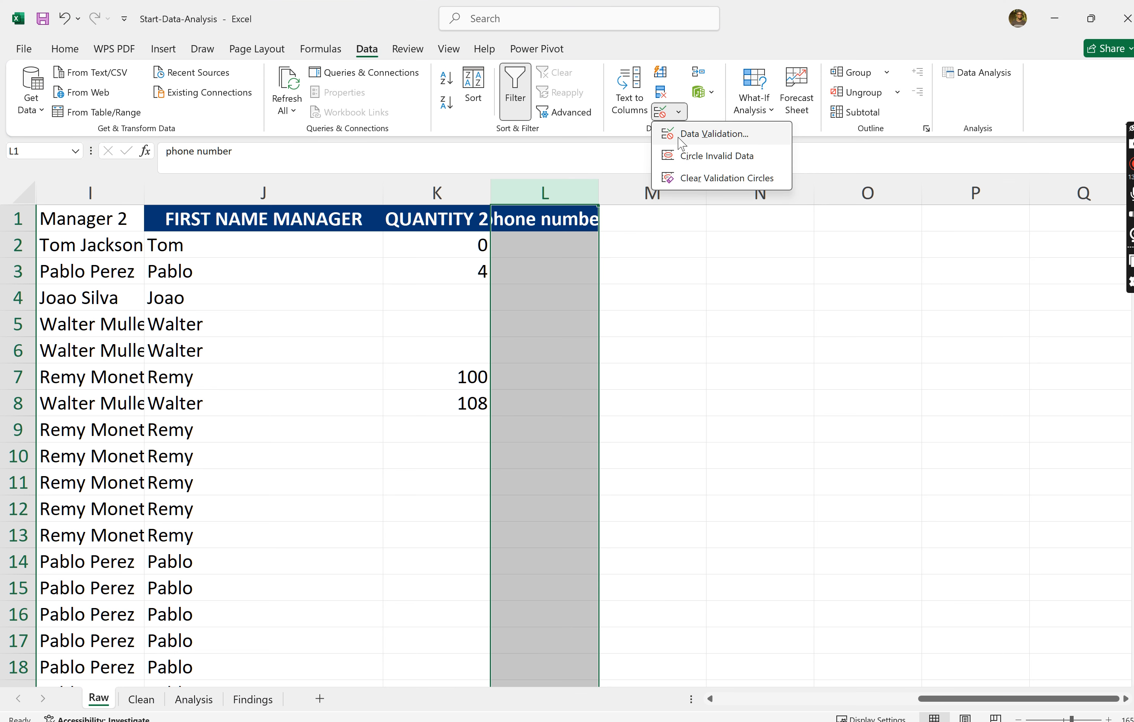
click(700, 132)
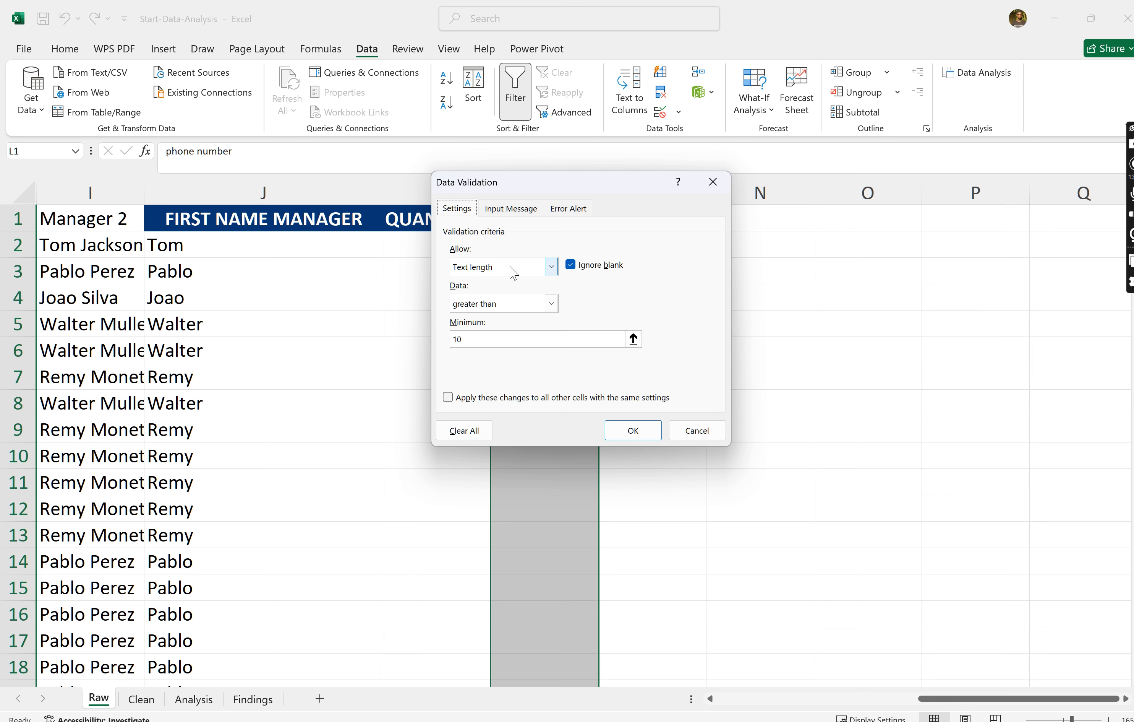
click(557, 306)
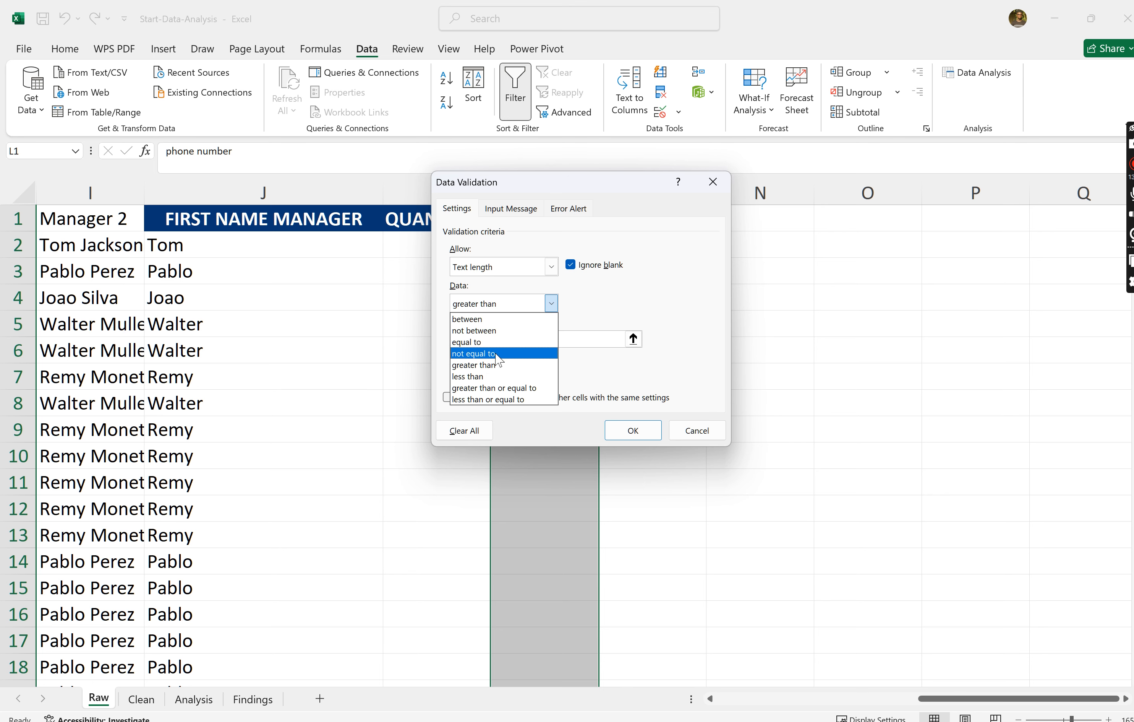
click(484, 342)
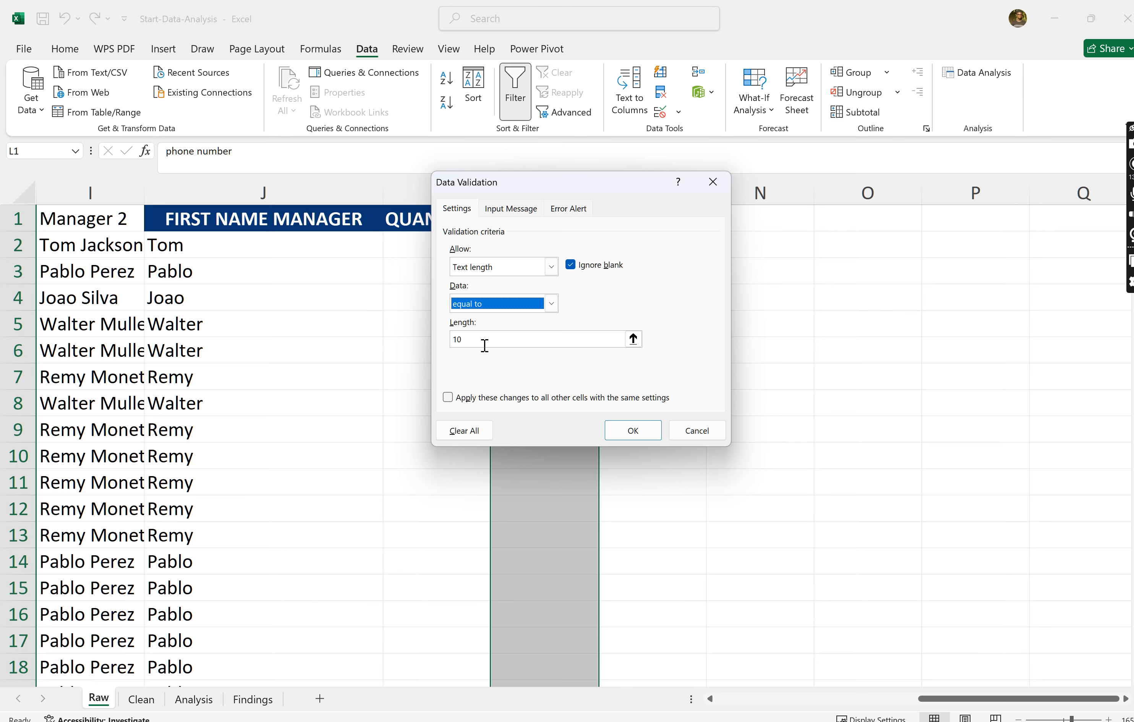
click(484, 340)
click(634, 432)
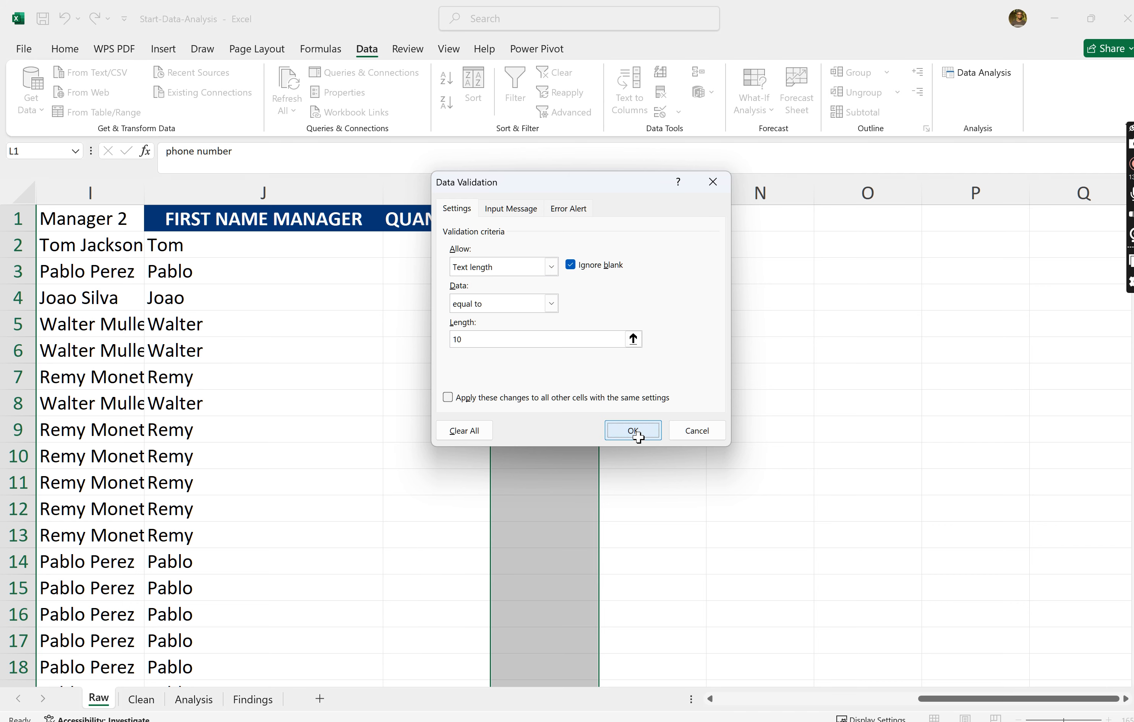
- Try to enter a nine-digit phone number in cell L8, then choose to retry the entry
click(540, 403)
text(08)
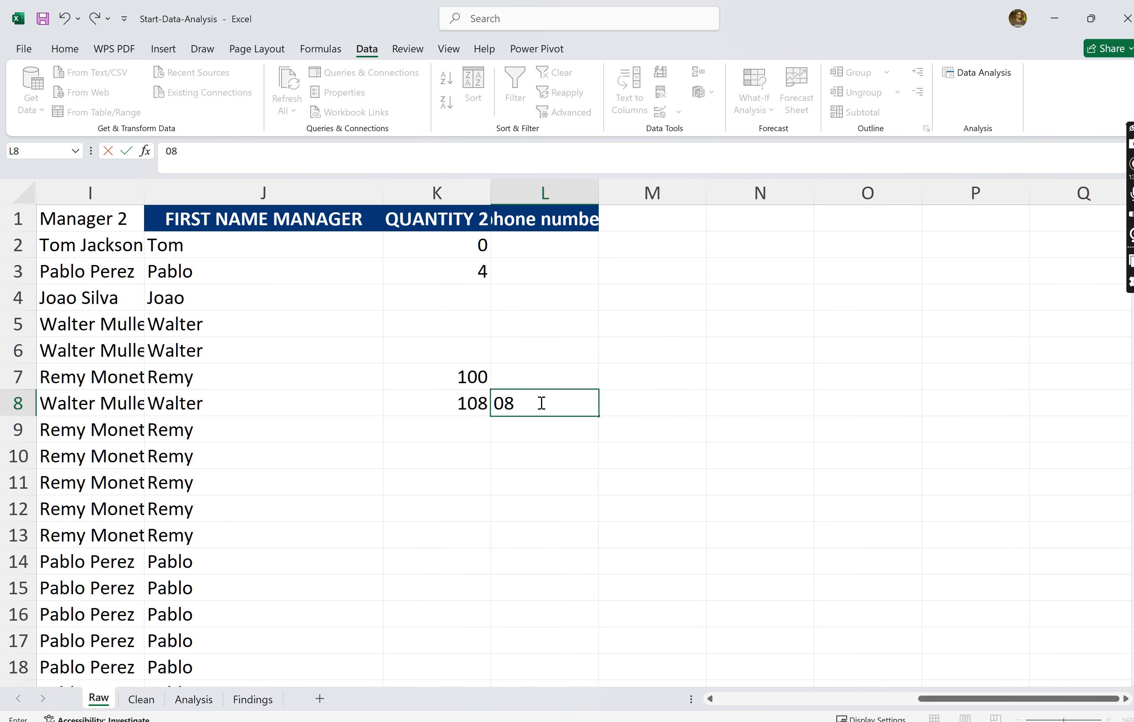
text(08080808)
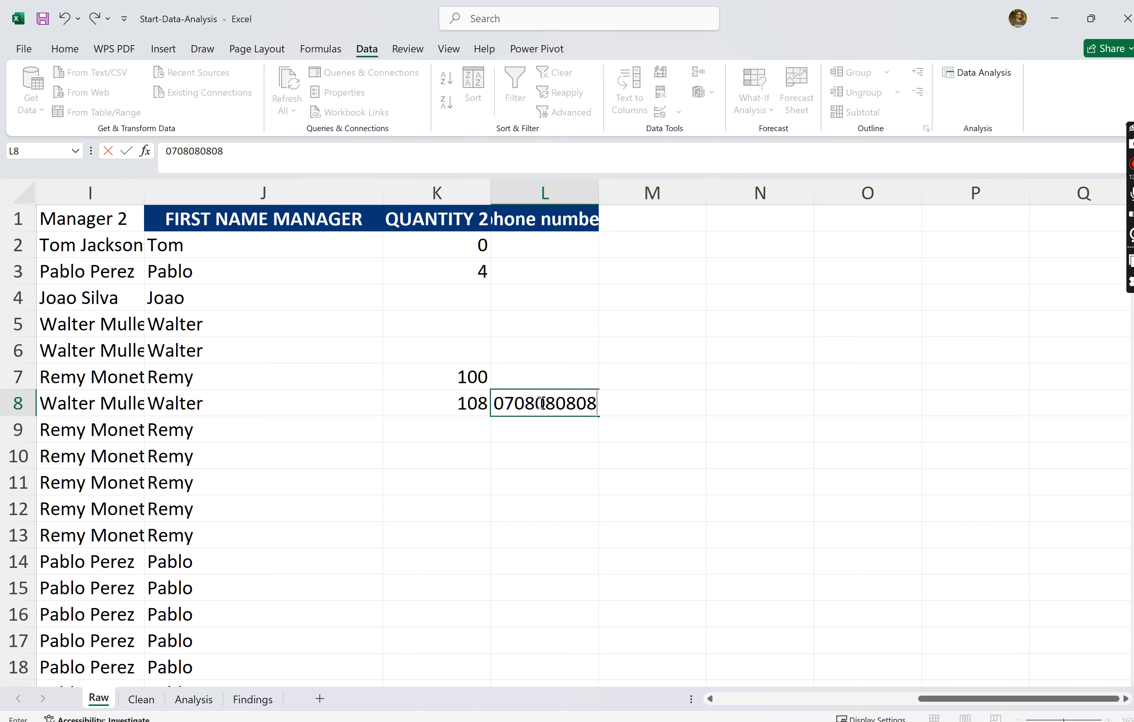
key(BackSpace)
key(Return)
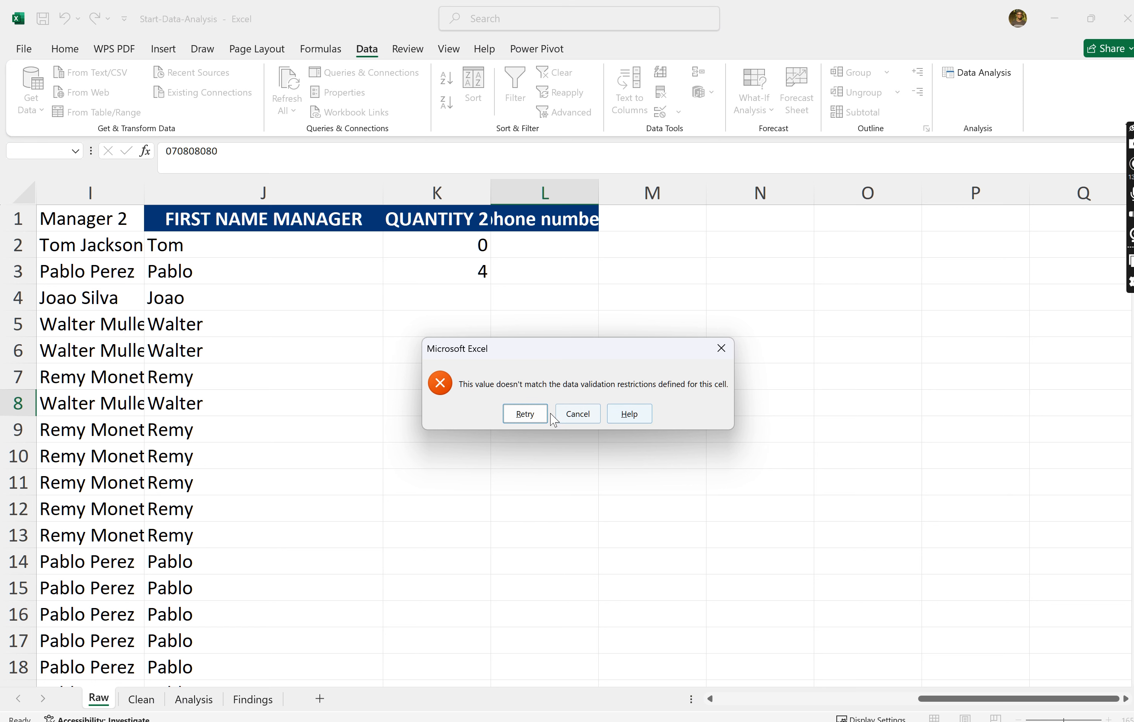
click(534, 413)
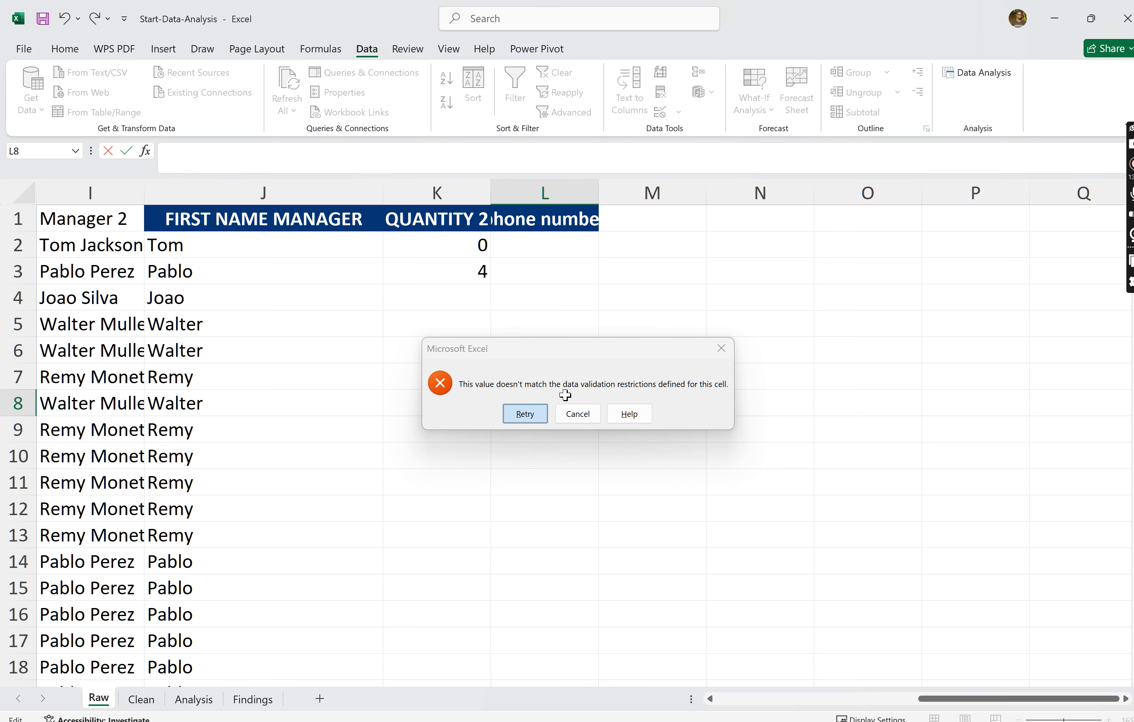
- Extend the phone number in cell L8 to ten digits, try to submit it, and dismiss the validation alert
click(595, 407)
text(3)
key(Return)
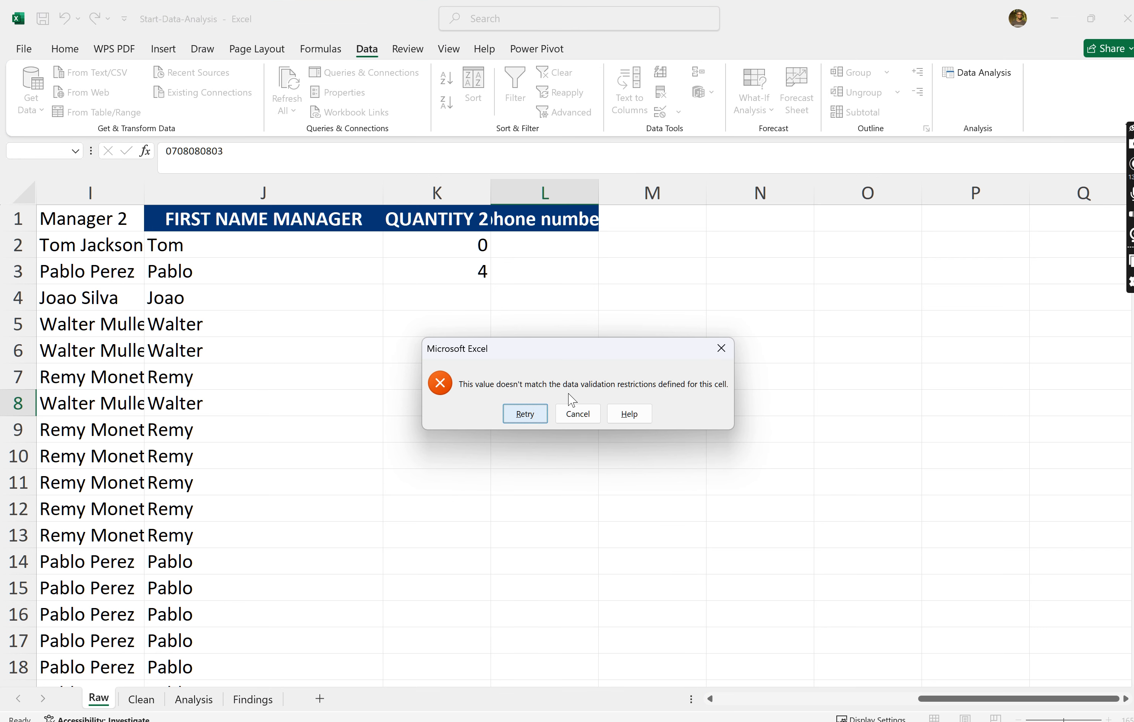
click(722, 350)
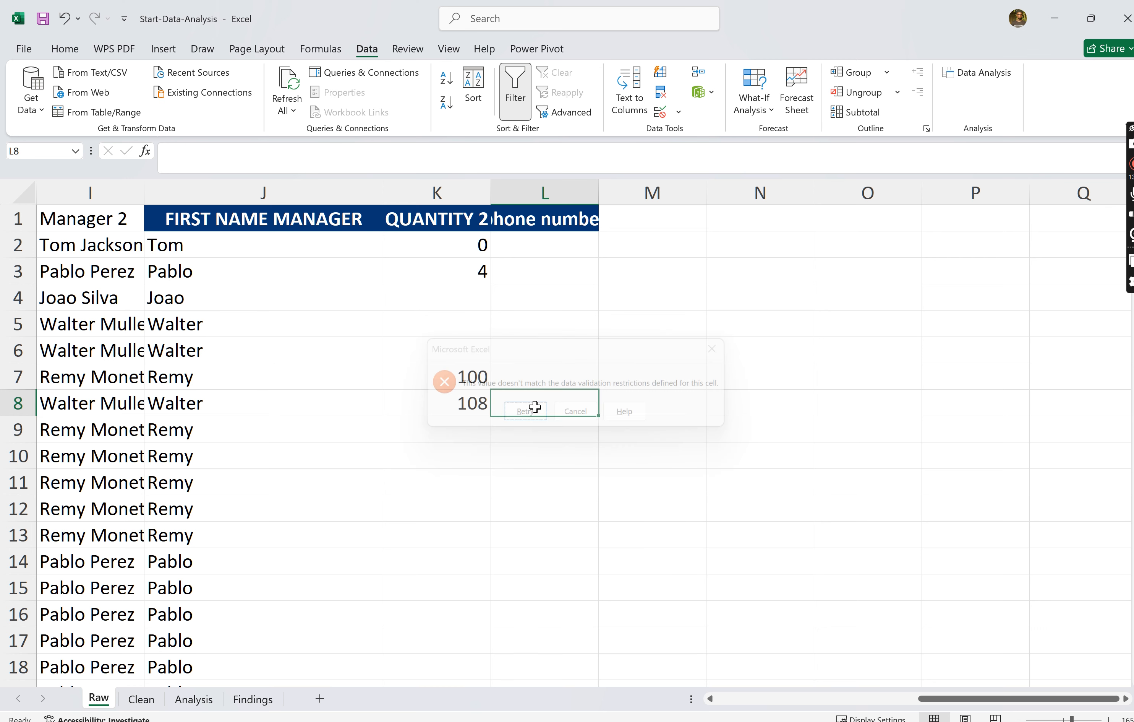
- Enter the column header AGE in cell M1, beside the phone number header
scroll(536, 358, down, 2)
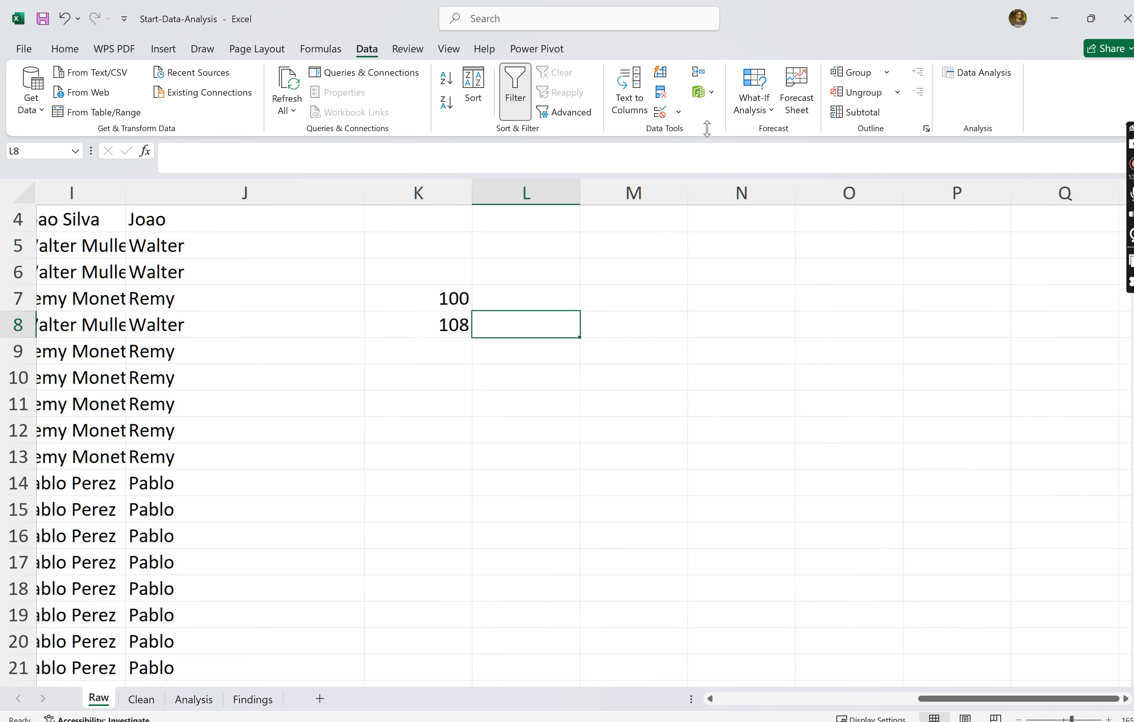
click(669, 112)
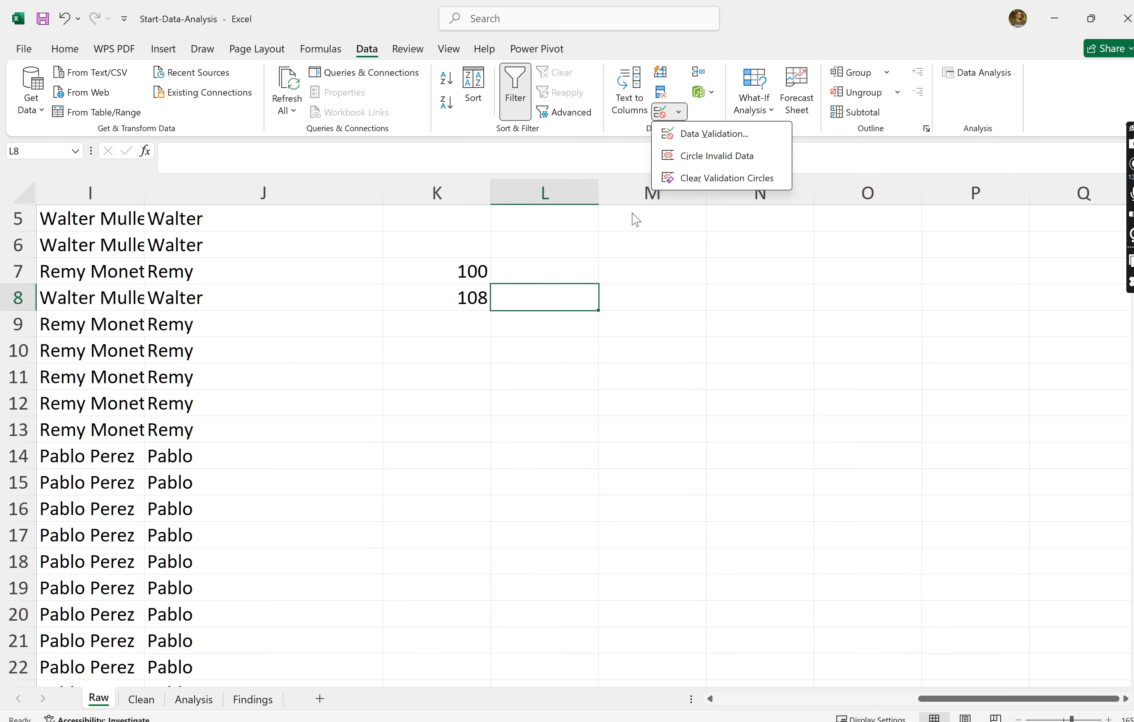
click(633, 189)
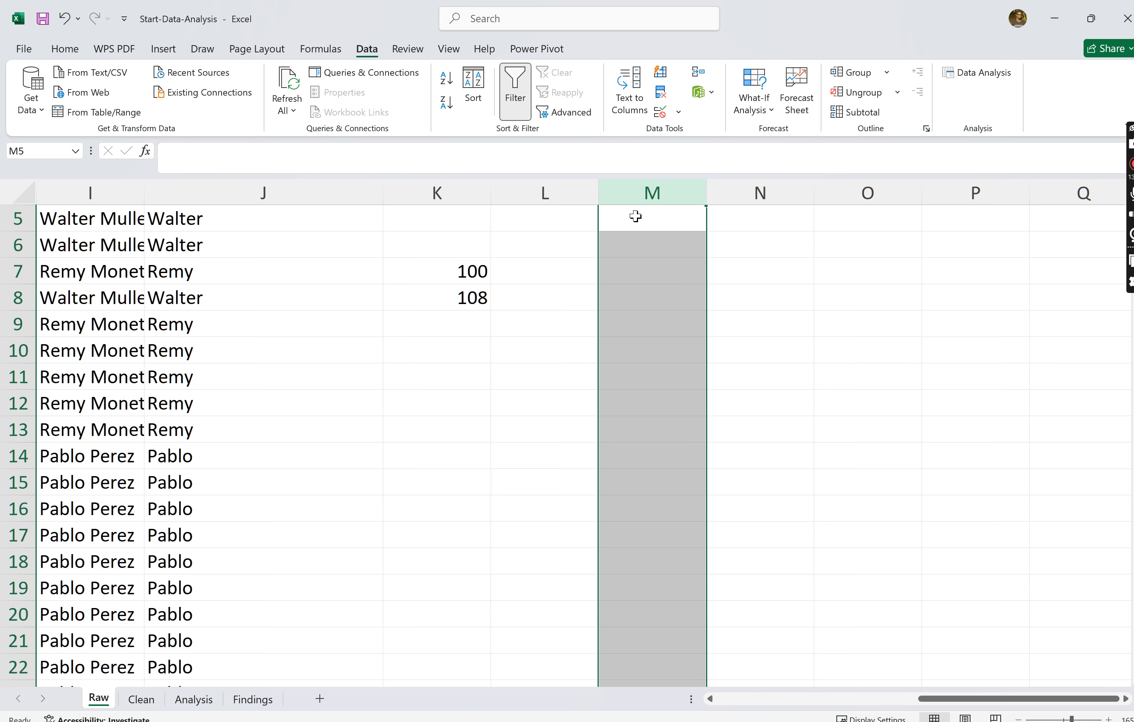
click(638, 219)
scroll(639, 220, up, 2)
click(639, 219)
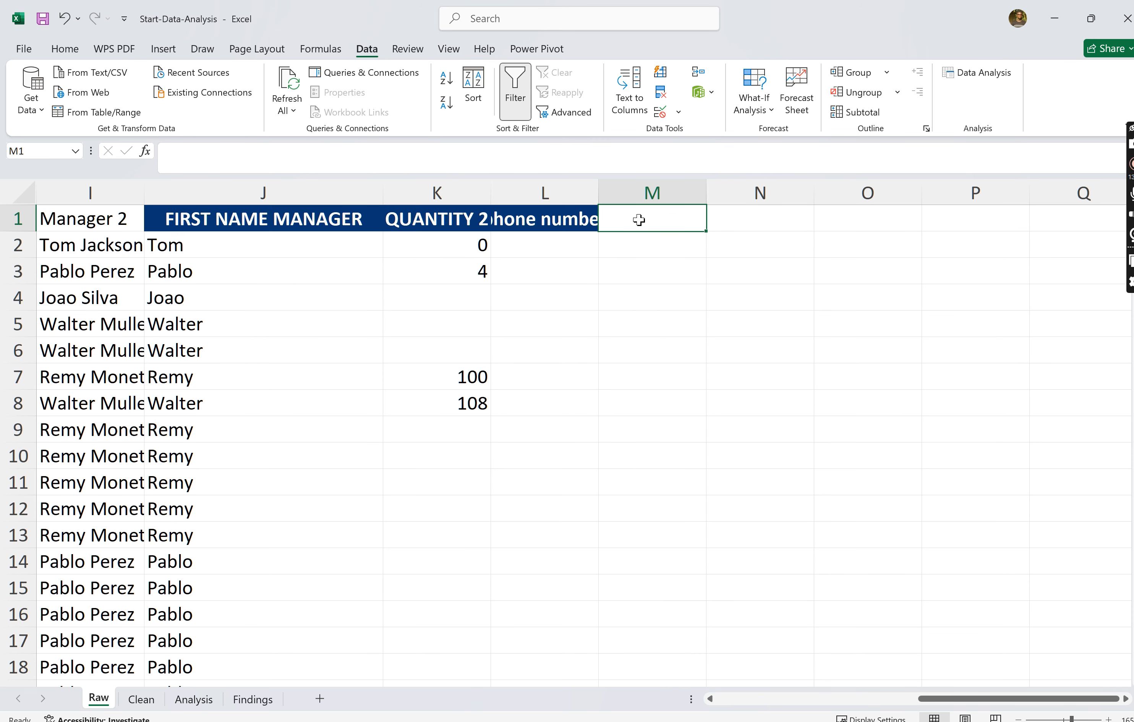
text(AGE)
key(Return)
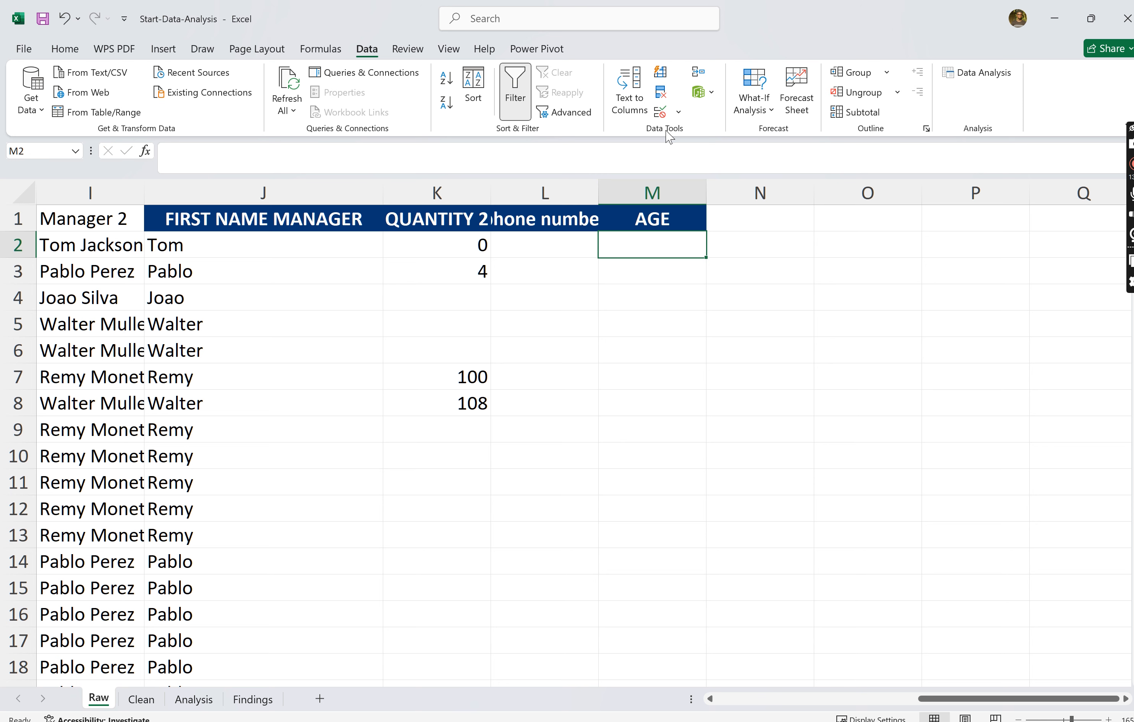
- Apply data validation to the AGE column M that allows only whole numbers between 18 and 50
click(669, 186)
click(679, 113)
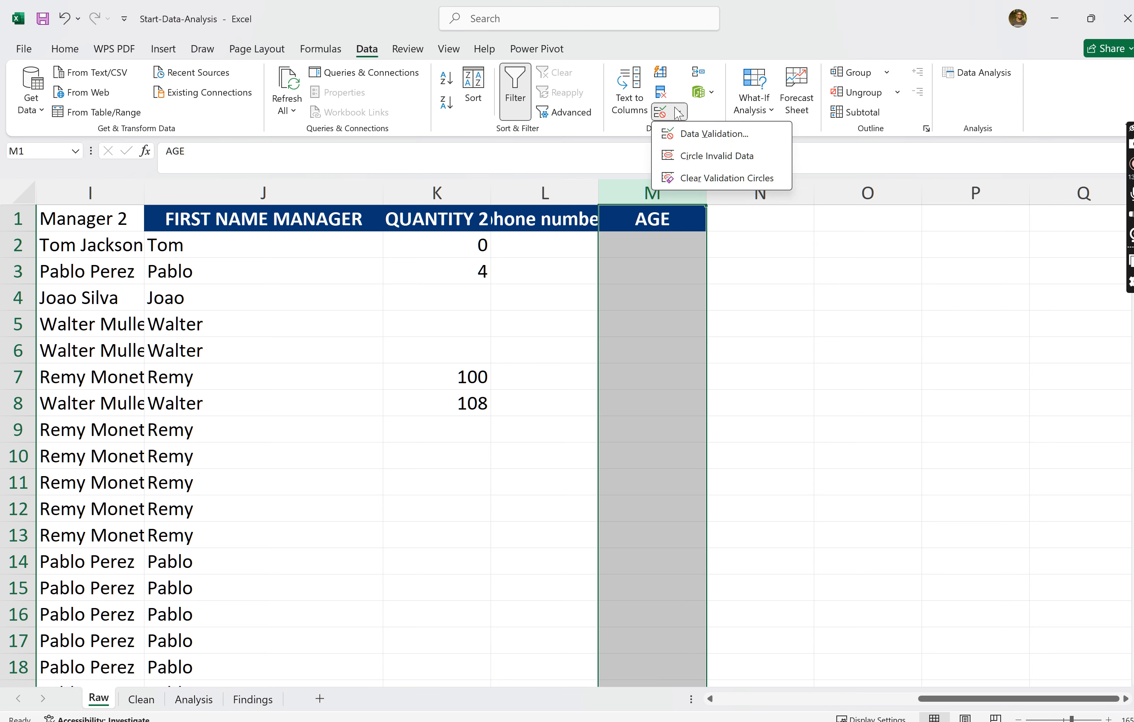
click(686, 129)
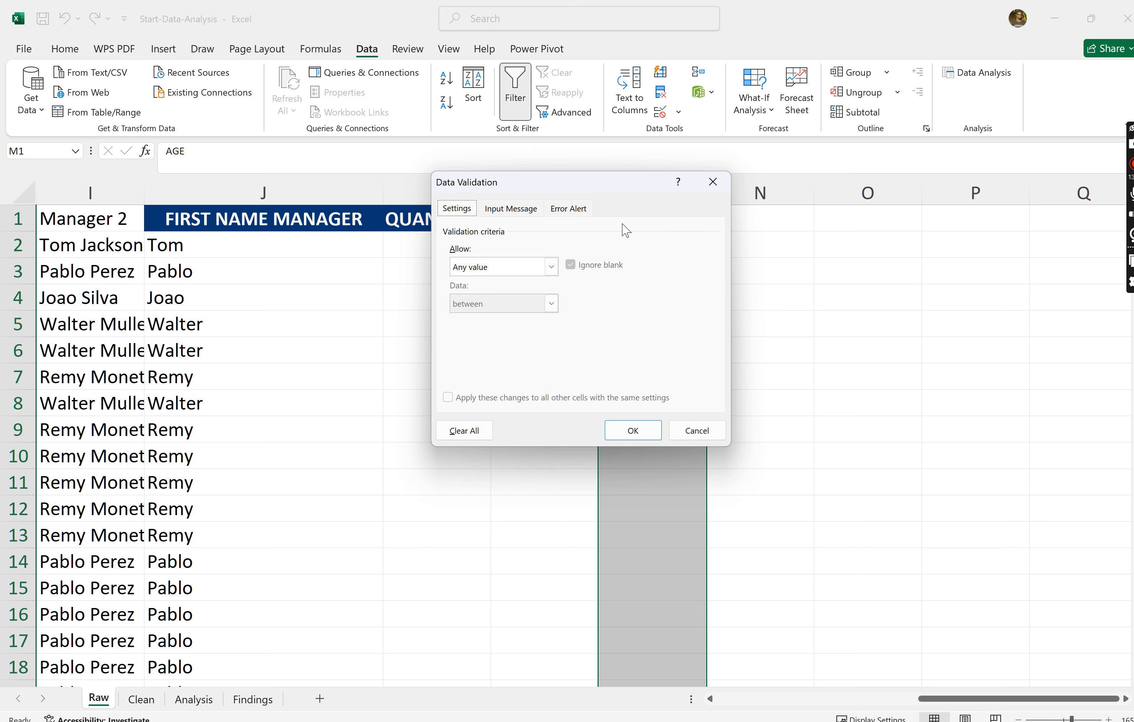
click(551, 267)
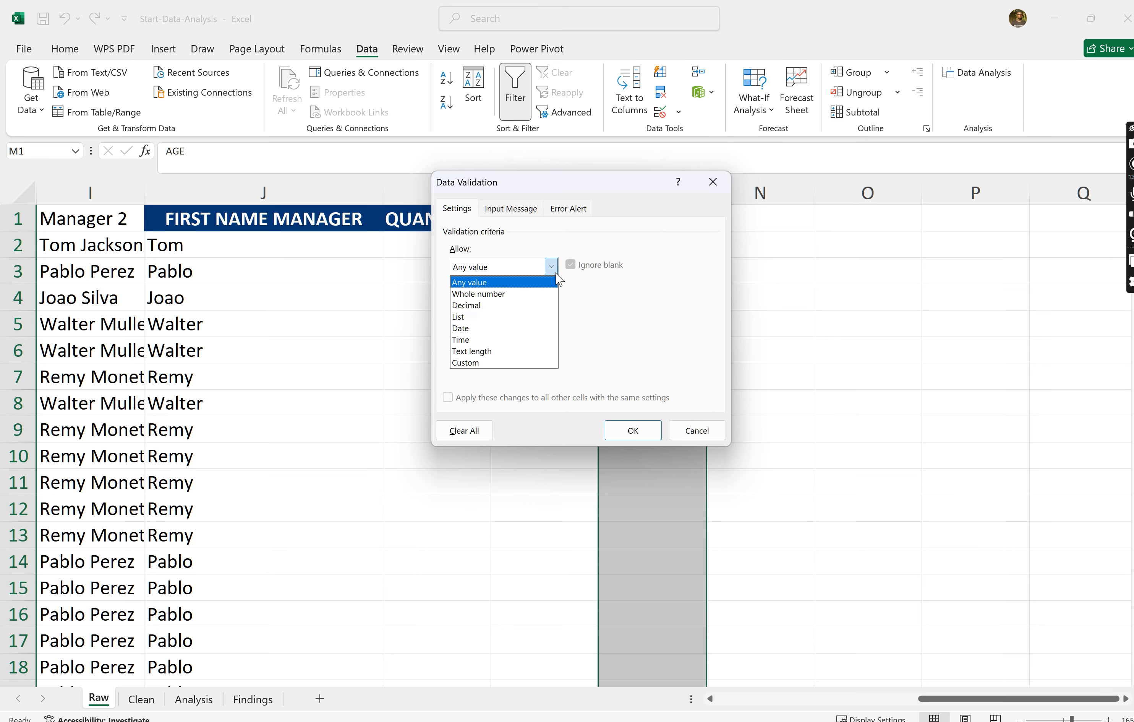
click(496, 295)
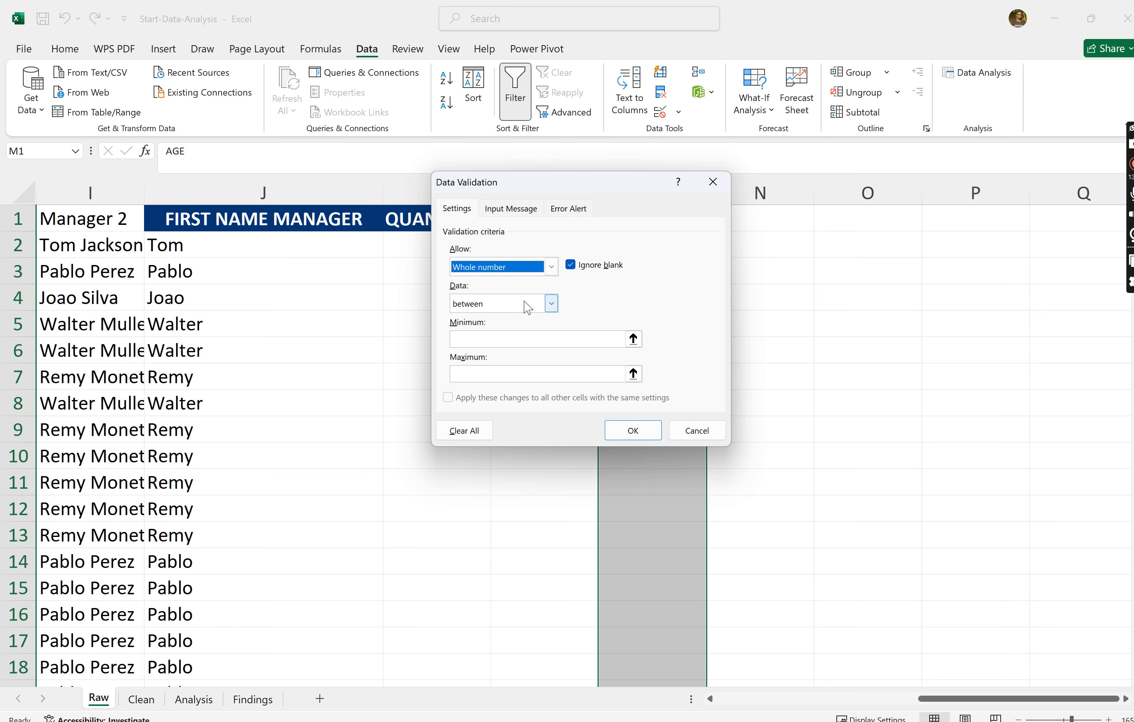
click(550, 305)
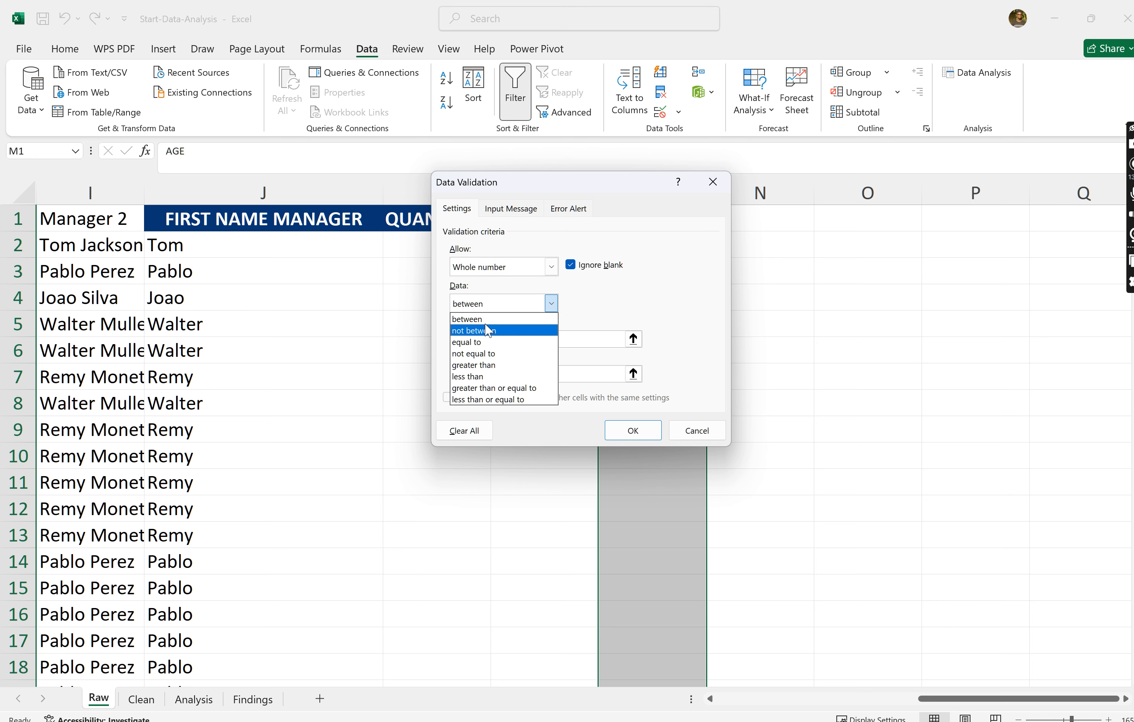
click(536, 318)
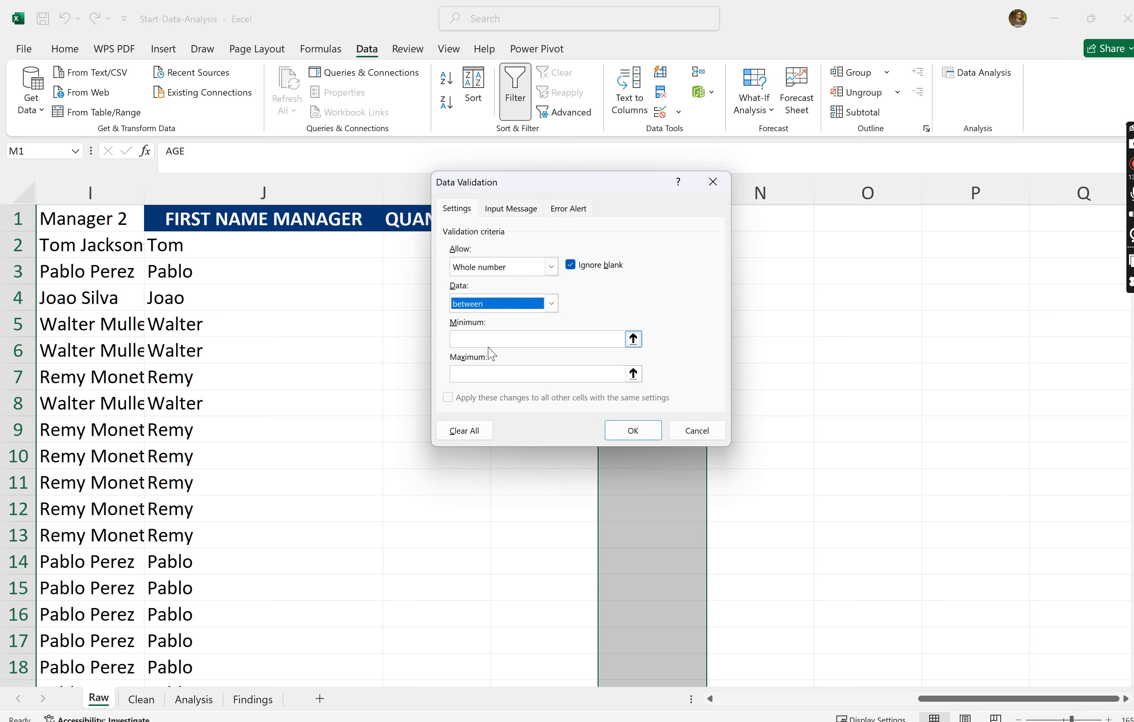
click(477, 341)
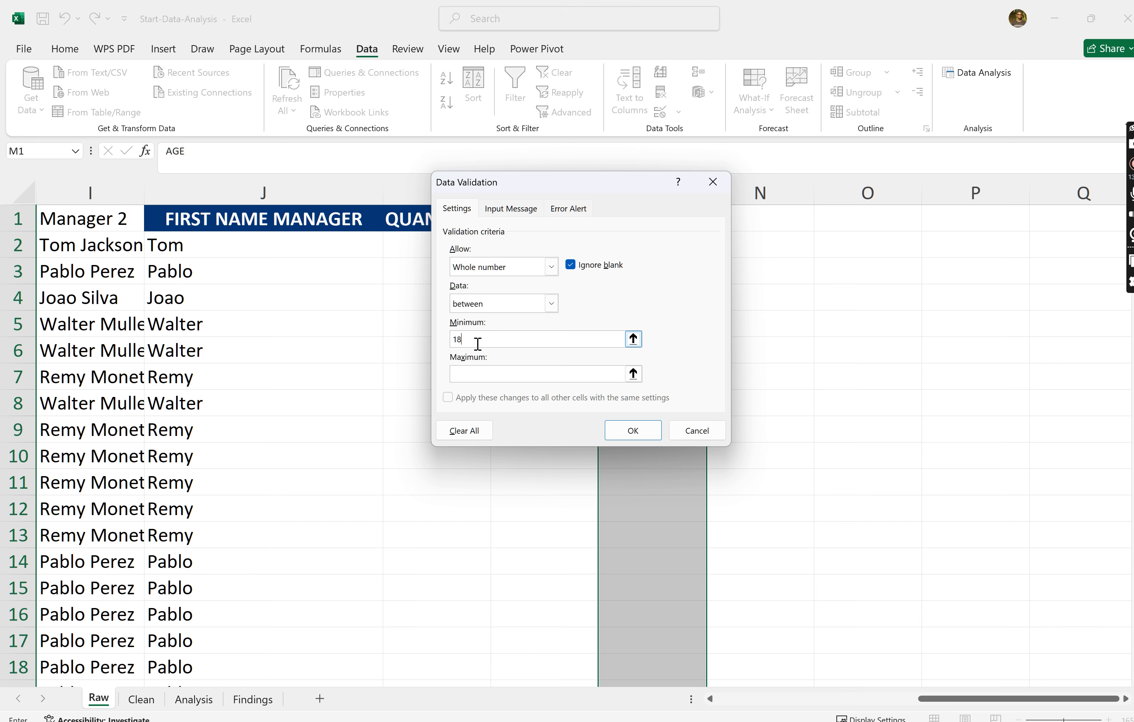
click(456, 374)
text(50)
click(631, 429)
- Try to enter 56 in cell M9, retry the same value once, and dismiss the validation alert
click(632, 428)
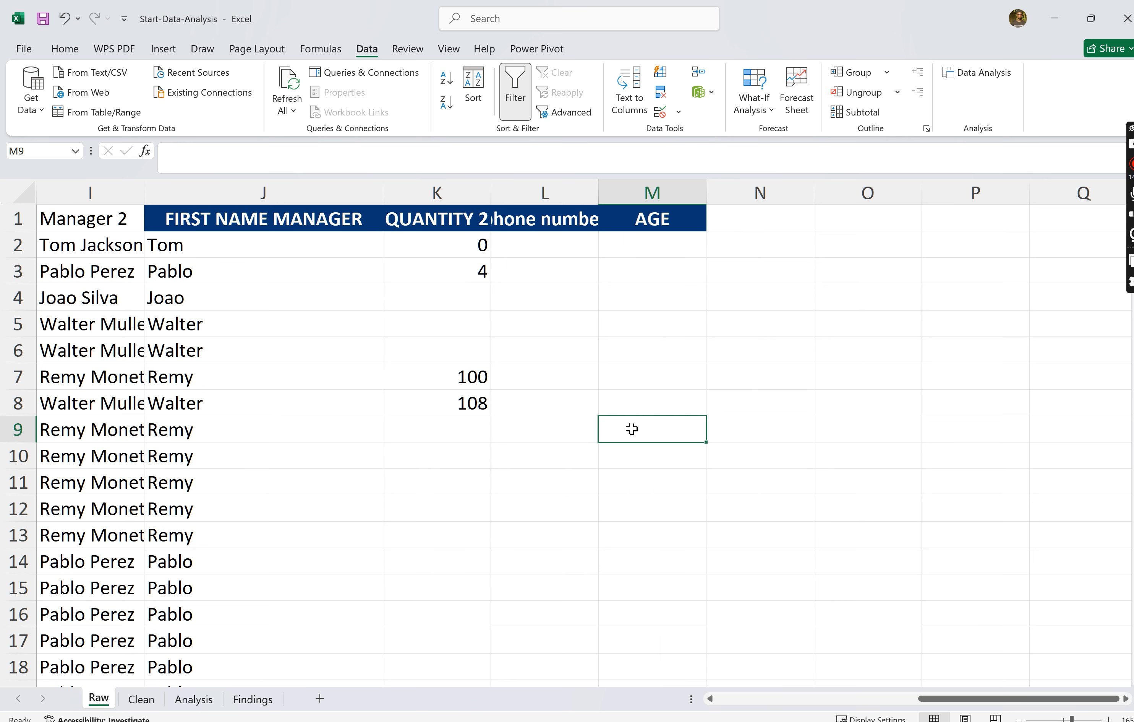
text(56)
key(Return)
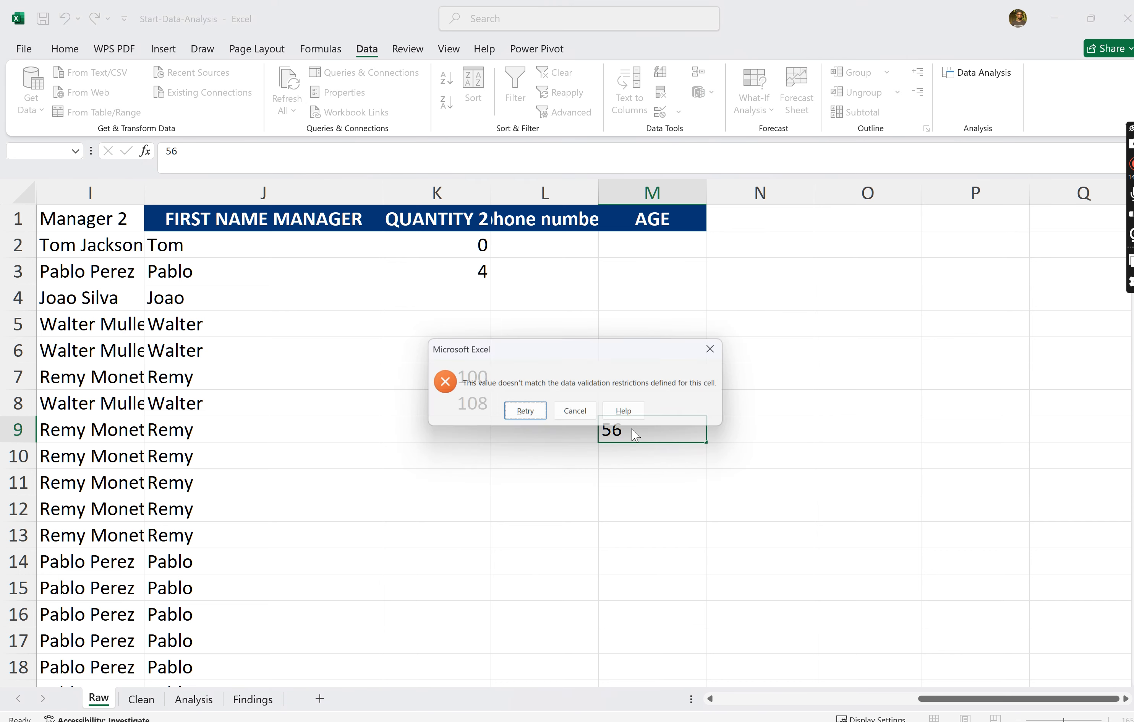
click(546, 414)
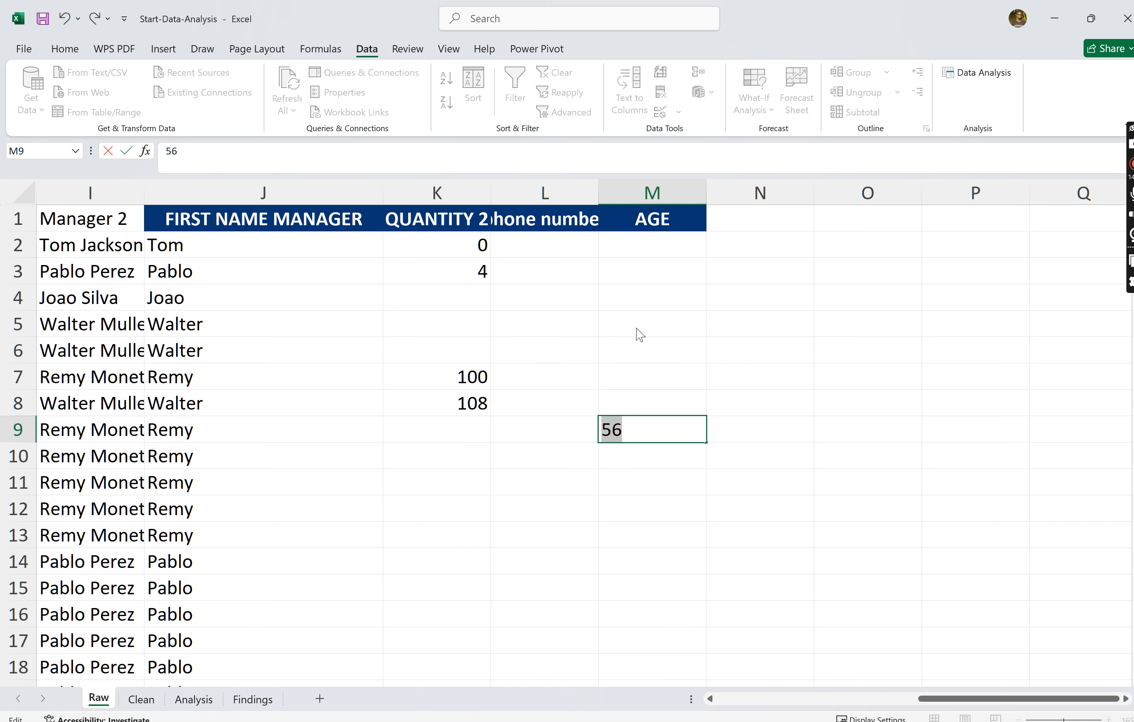
key(Return)
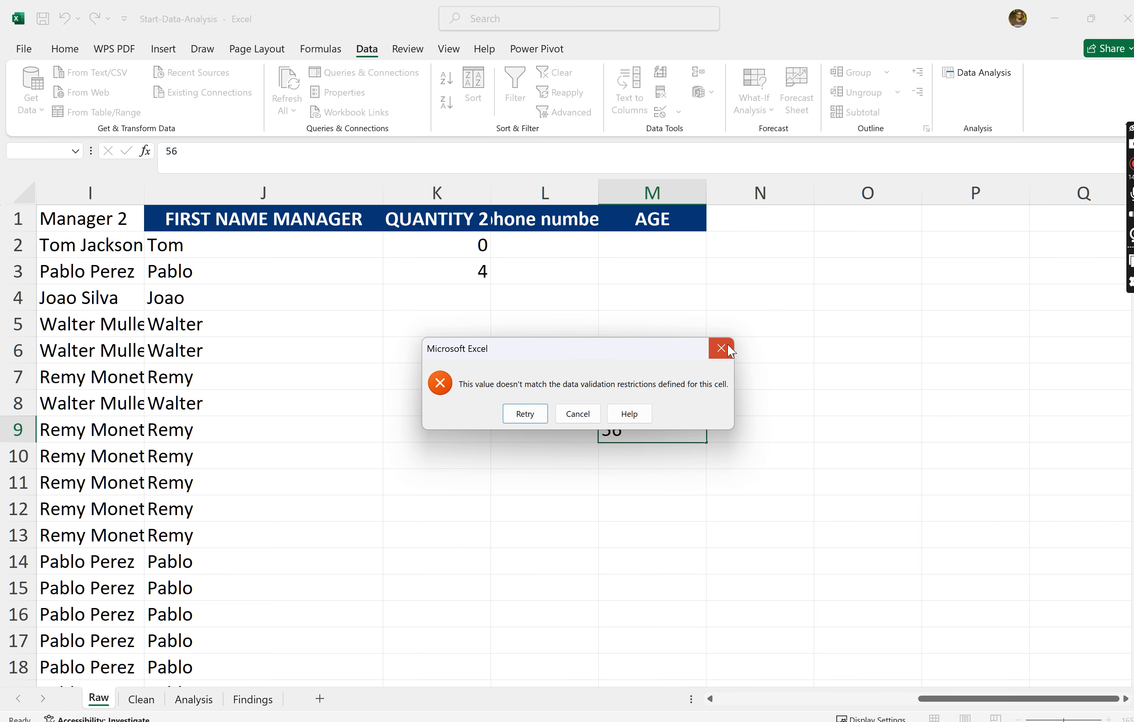
click(728, 344)
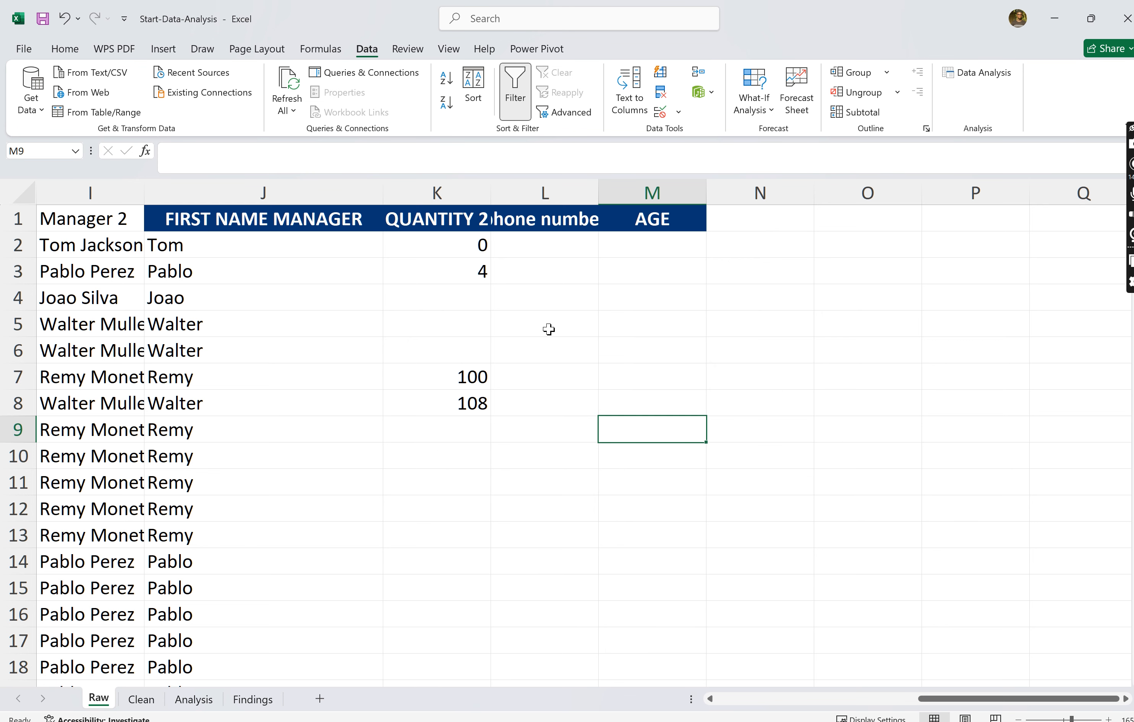